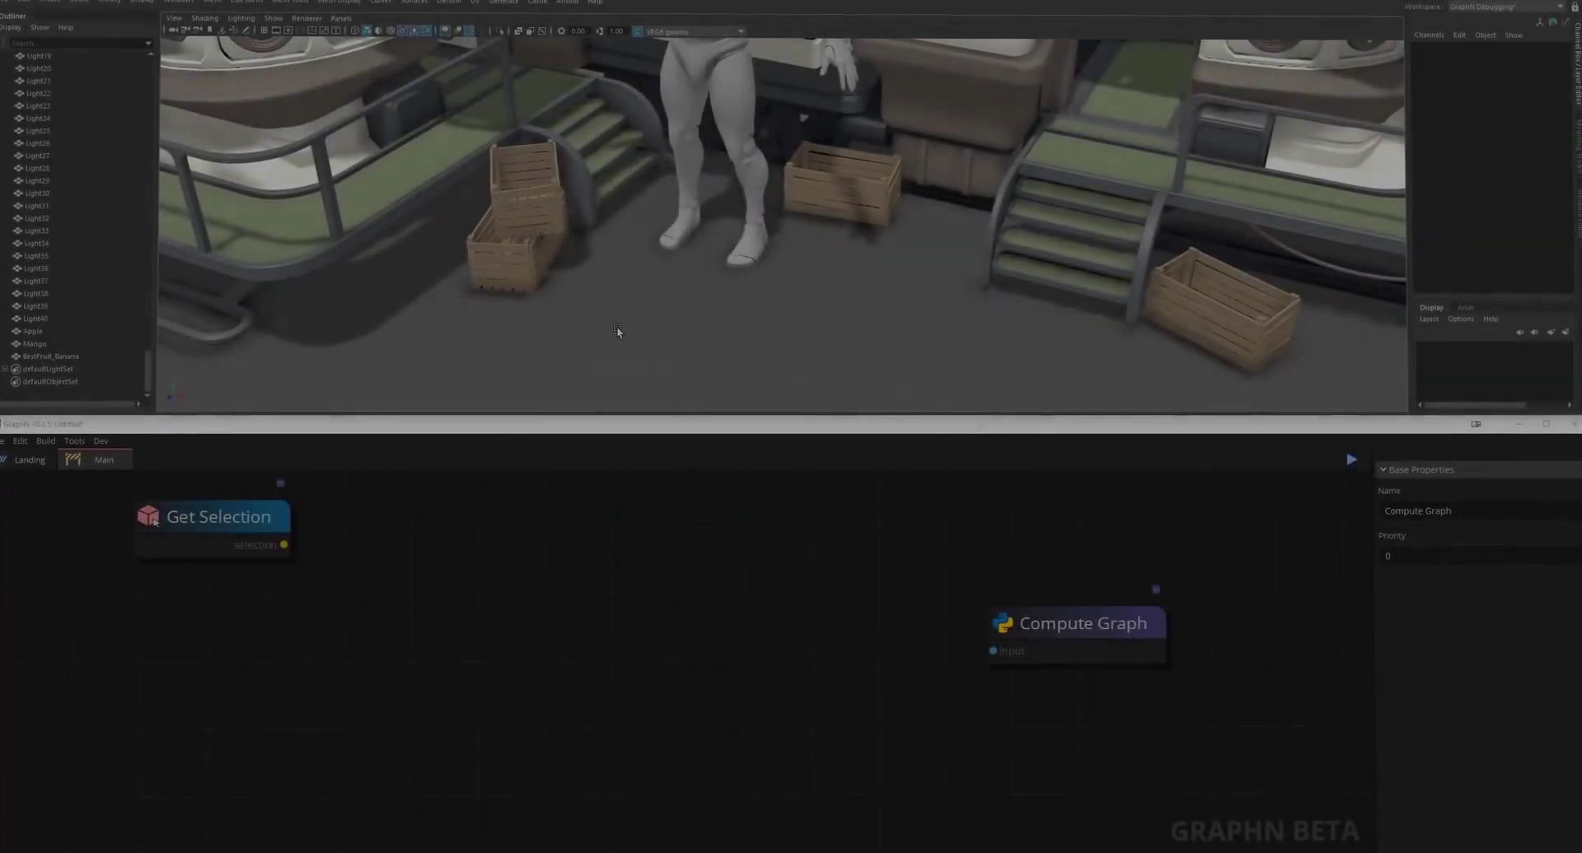
# Isolate the selected wooden crate in the viewport and frame it.
pyautogui.click(526, 185)
pyautogui.click(499, 31)
pyautogui.press('f')
pyautogui.keyDown('alt'); pyautogui.moveTo(791, 222); pyautogui.dragTo(733, 218); pyautogui.keyUp('alt')
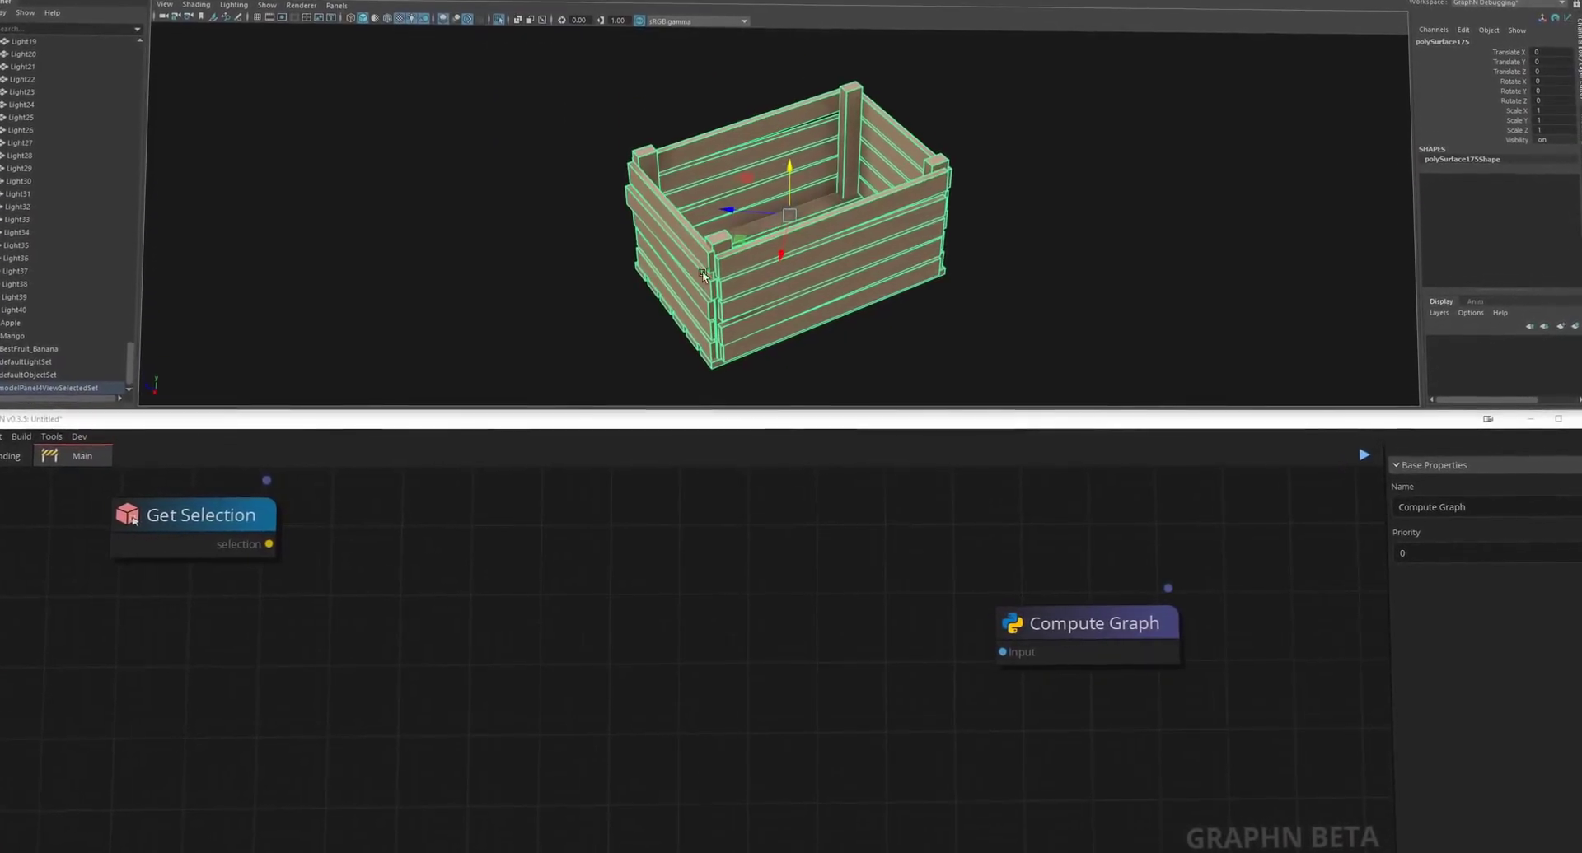
# Add the Apple, Mango and BestFruit_Banana scene objects to the graph as nodes.
pyautogui.click(37, 332)
pyautogui.keyDown('shift'); pyautogui.click(33, 347); pyautogui.keyUp('shift')
pyautogui.moveTo(34, 347); pyautogui.dragTo(259, 625, button='middle')
# Add a New Selection node and connect the Apple, Mango and BestFruit_Banana values to its inputs.
pyautogui.moveTo(514, 649); pyautogui.dragTo(531, 609, button='middle')
pyautogui.press('Tab')
pyautogui.write('new')
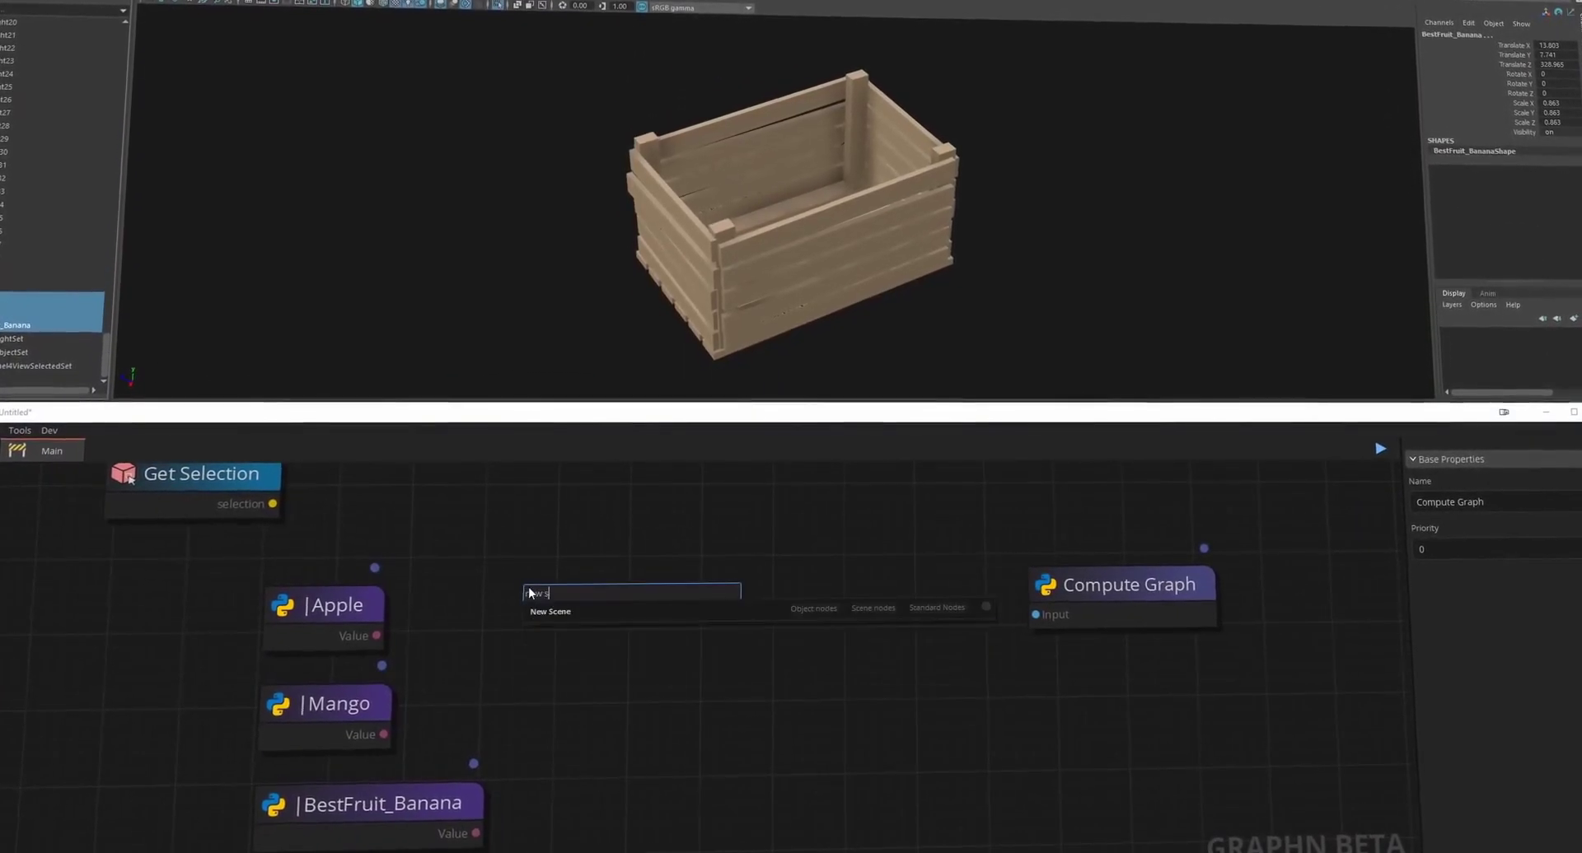
pyautogui.click(615, 619)
pyautogui.moveTo(372, 636); pyautogui.dragTo(527, 634)
pyautogui.moveTo(379, 738); pyautogui.dragTo(528, 634)
pyautogui.moveTo(472, 837); pyautogui.dragTo(527, 634)
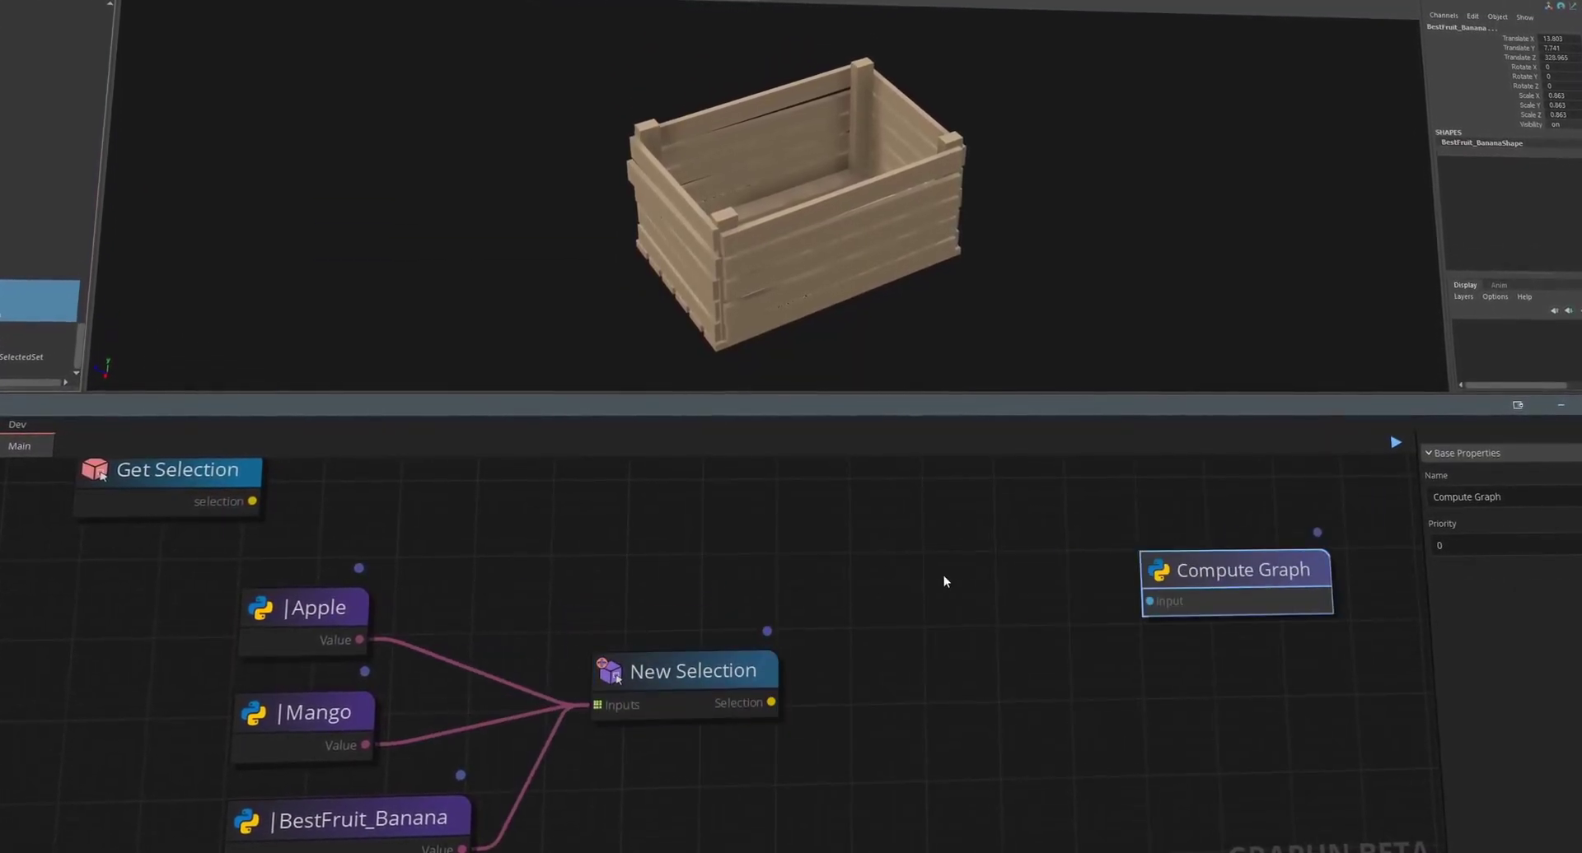
# Add a Fill Objects node, feeding its Objects input from New Selection and its Volume input from Get Selection.
pyautogui.press('Tab')
pyautogui.write('fill')
pyautogui.click(901, 610)
pyautogui.moveTo(884, 657); pyautogui.dragTo(772, 704)
pyautogui.moveTo(883, 633); pyautogui.dragTo(239, 500)
pyautogui.moveTo(329, 527); pyautogui.dragTo(425, 569, button='middle')
# Connect the Fill Objects output to the Compute Graph input and select the crate in the viewport.
pyautogui.click(1051, 641)
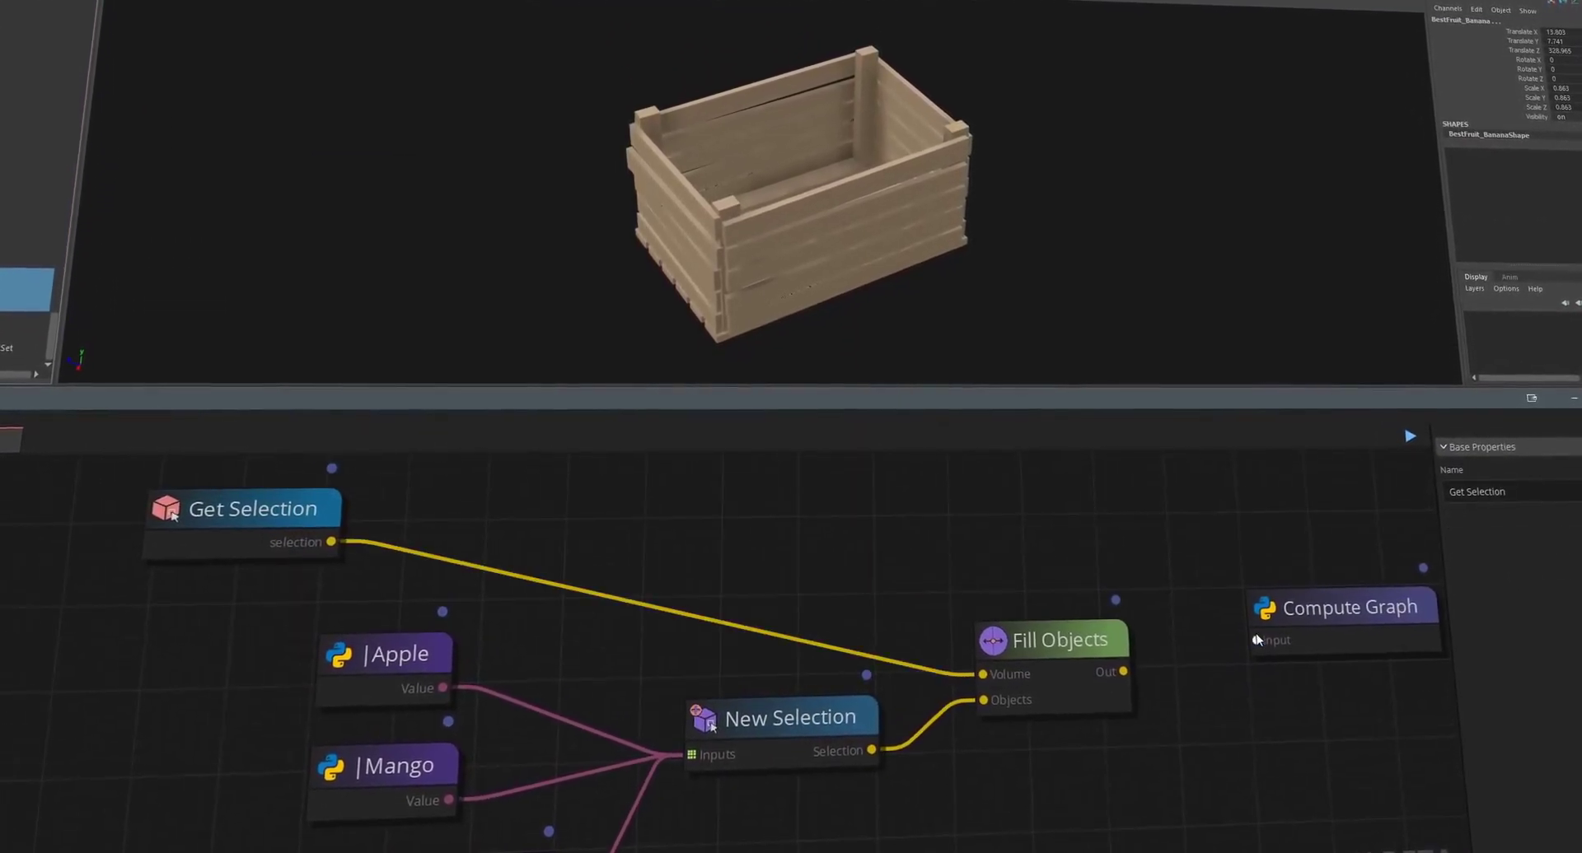
pyautogui.moveTo(1123, 671); pyautogui.dragTo(1254, 640)
pyautogui.click(855, 274)
pyautogui.click(1005, 212)
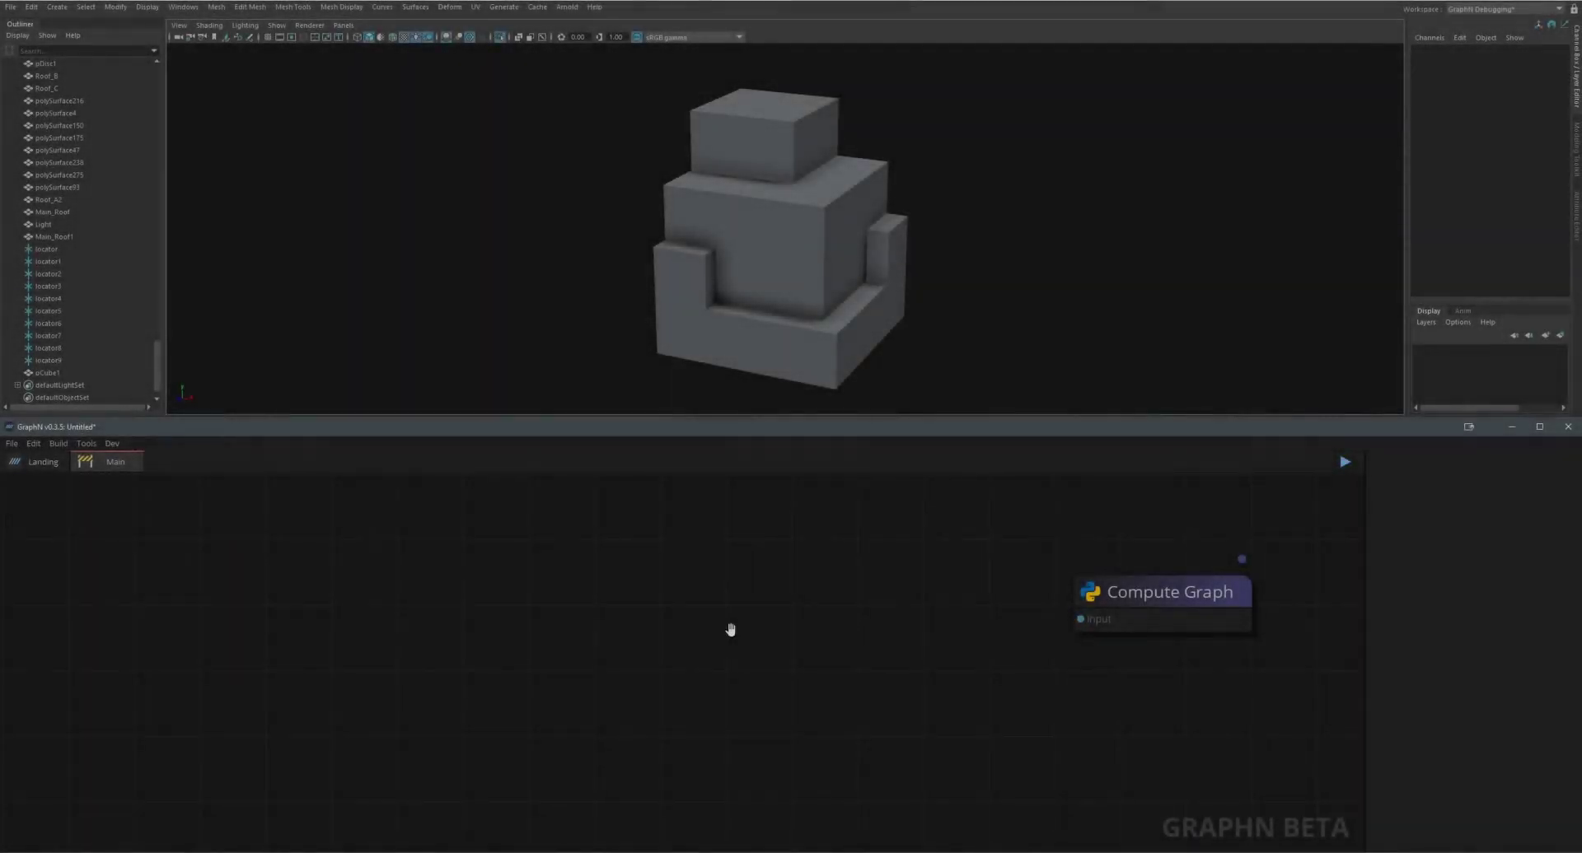
# Add a Get Selection node to the empty graph and select the stacked cube model in the viewport.
pyautogui.moveTo(727, 632); pyautogui.dragTo(742, 660, button='middle')
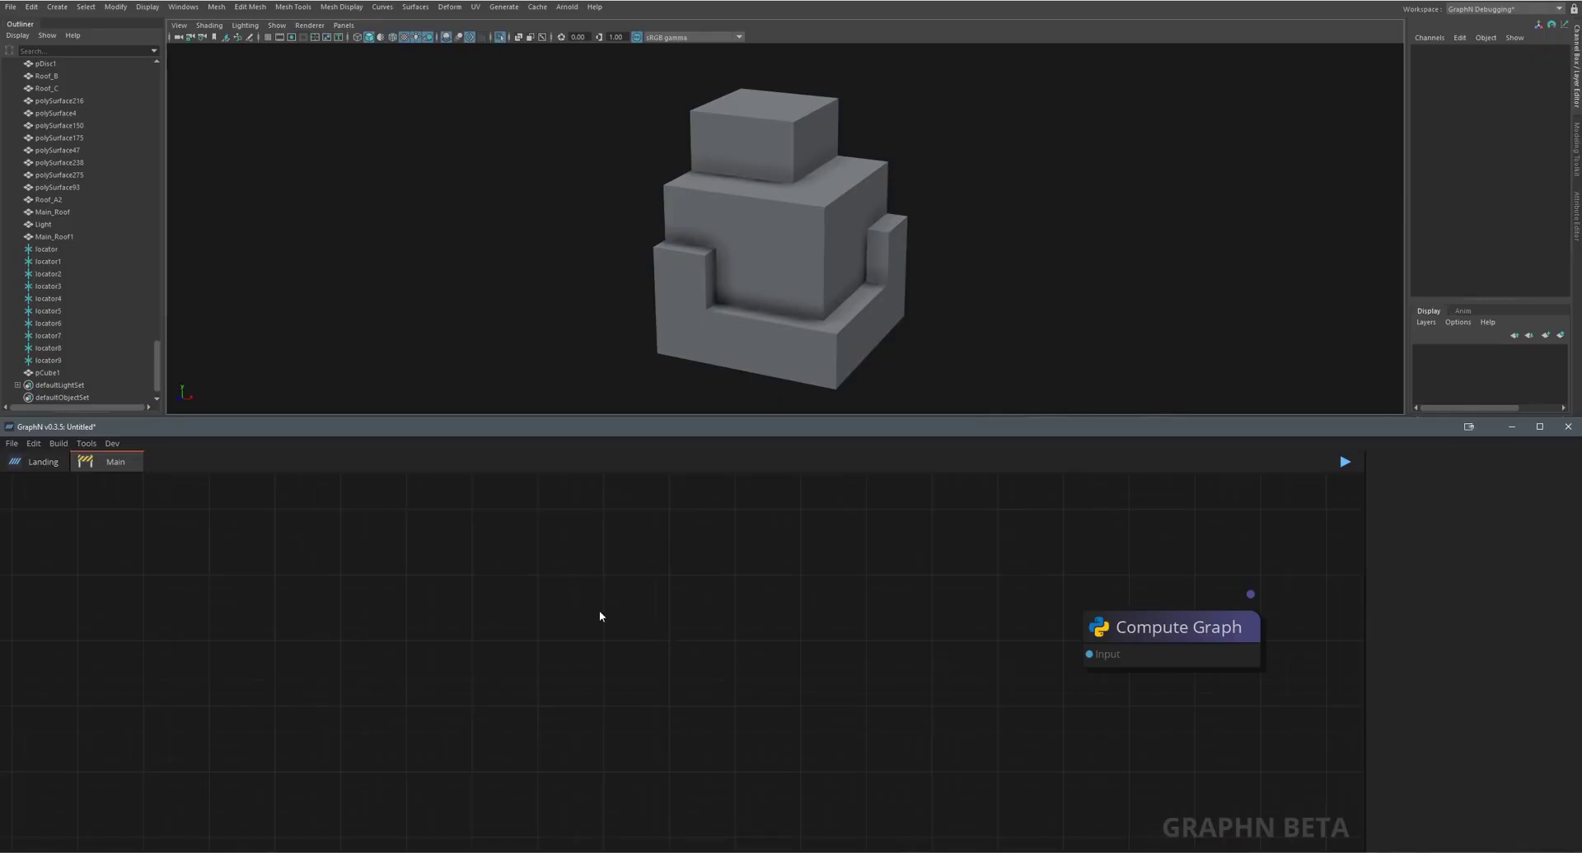
pyautogui.press('Tab')
pyautogui.write('get se')
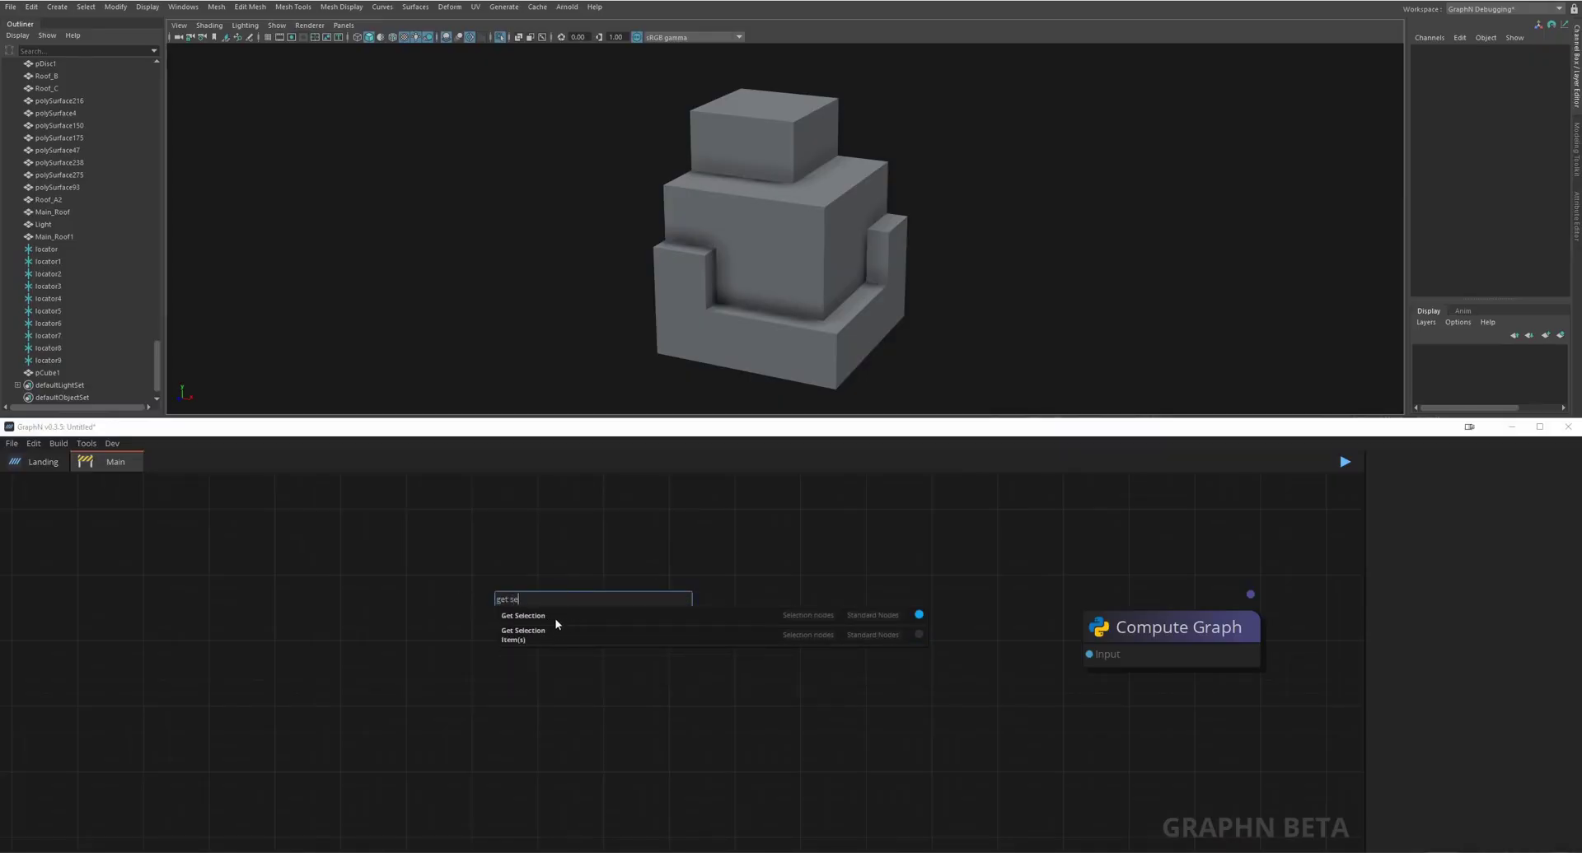
pyautogui.click(580, 616)
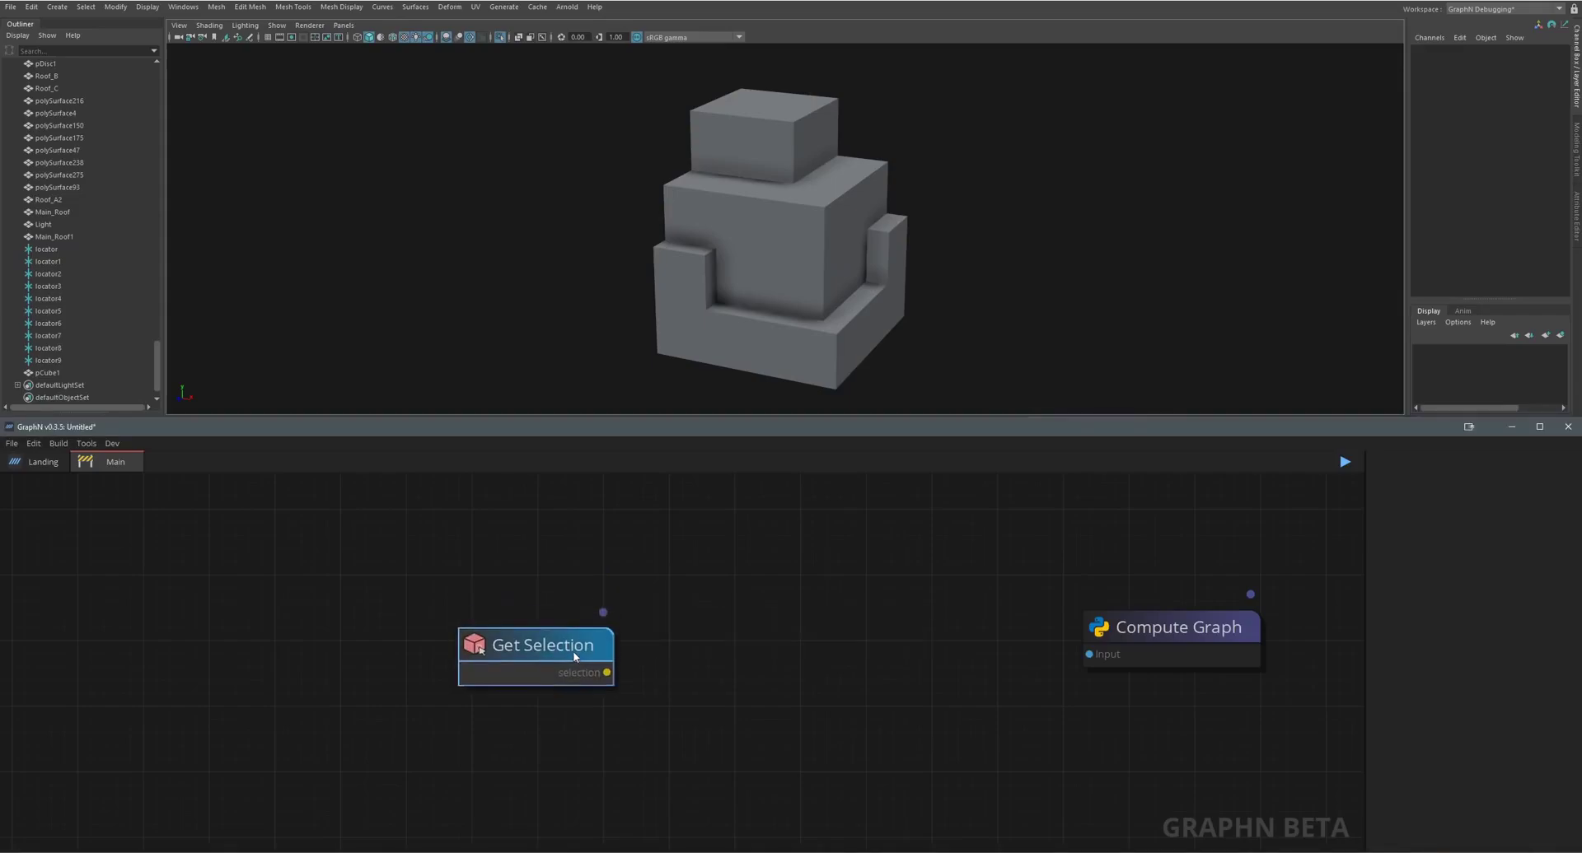
pyautogui.click(866, 196)
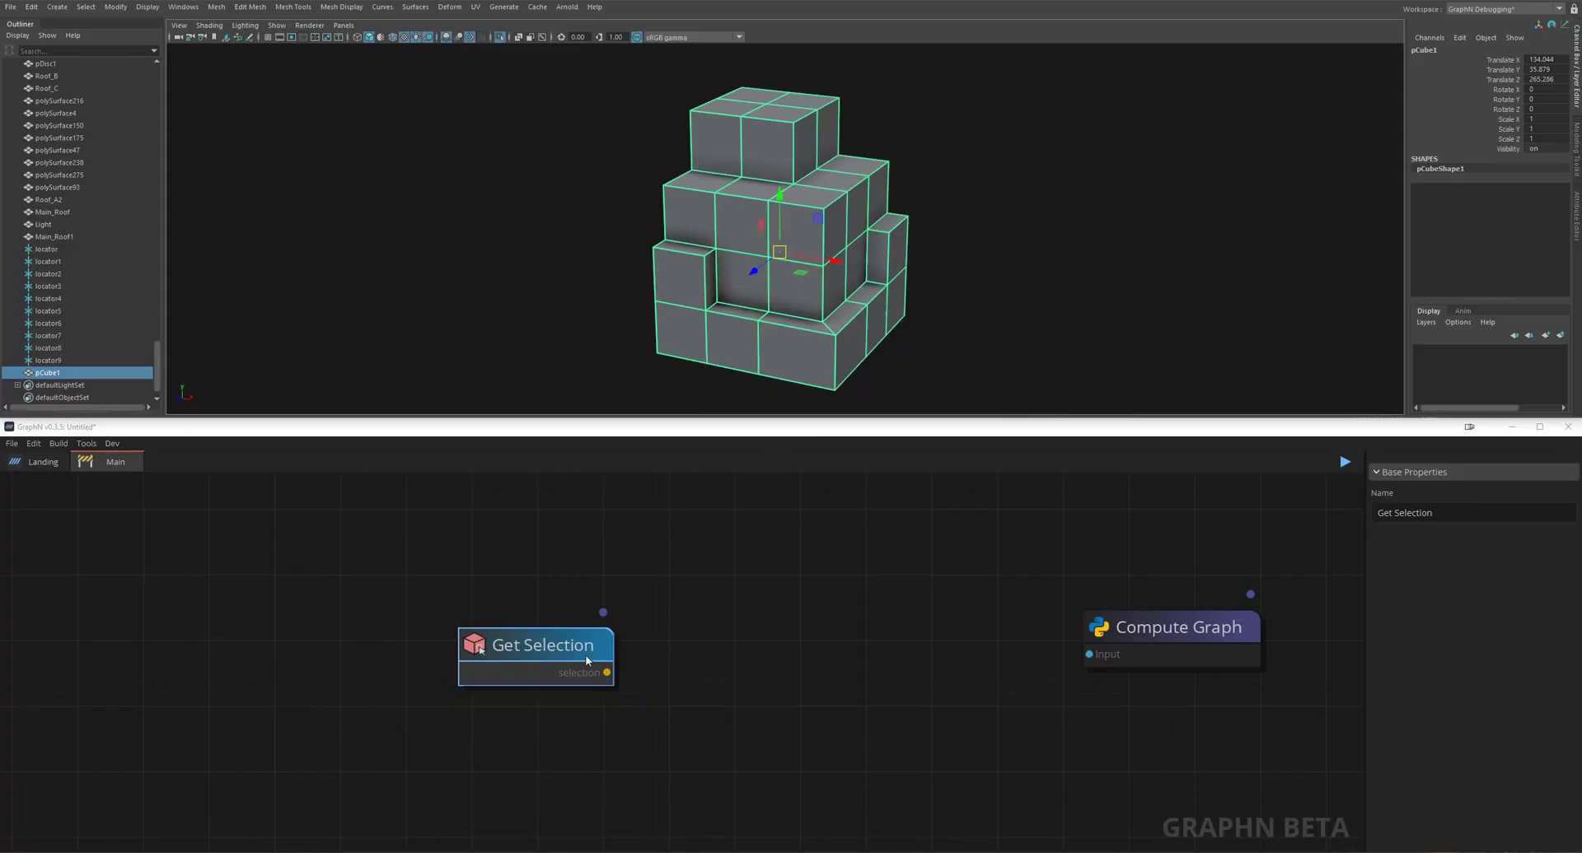
pyautogui.moveTo(586, 656); pyautogui.dragTo(411, 645)
pyautogui.click(639, 668)
# Add a Get Hard Edges node and connect the Get Selection output to its input.
pyautogui.press('Tab')
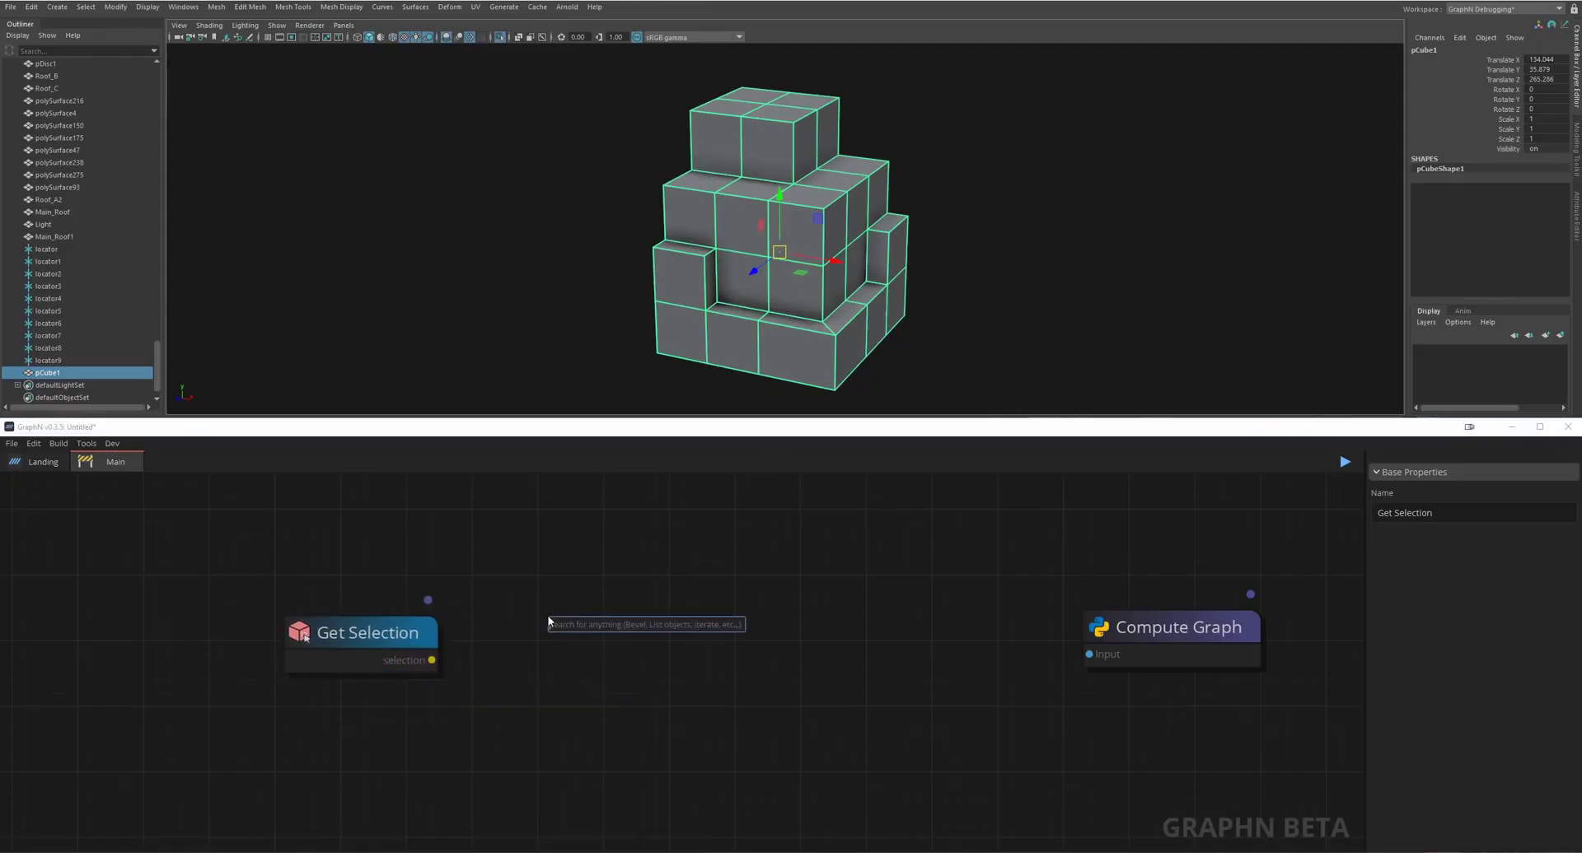
pyautogui.write('get hard')
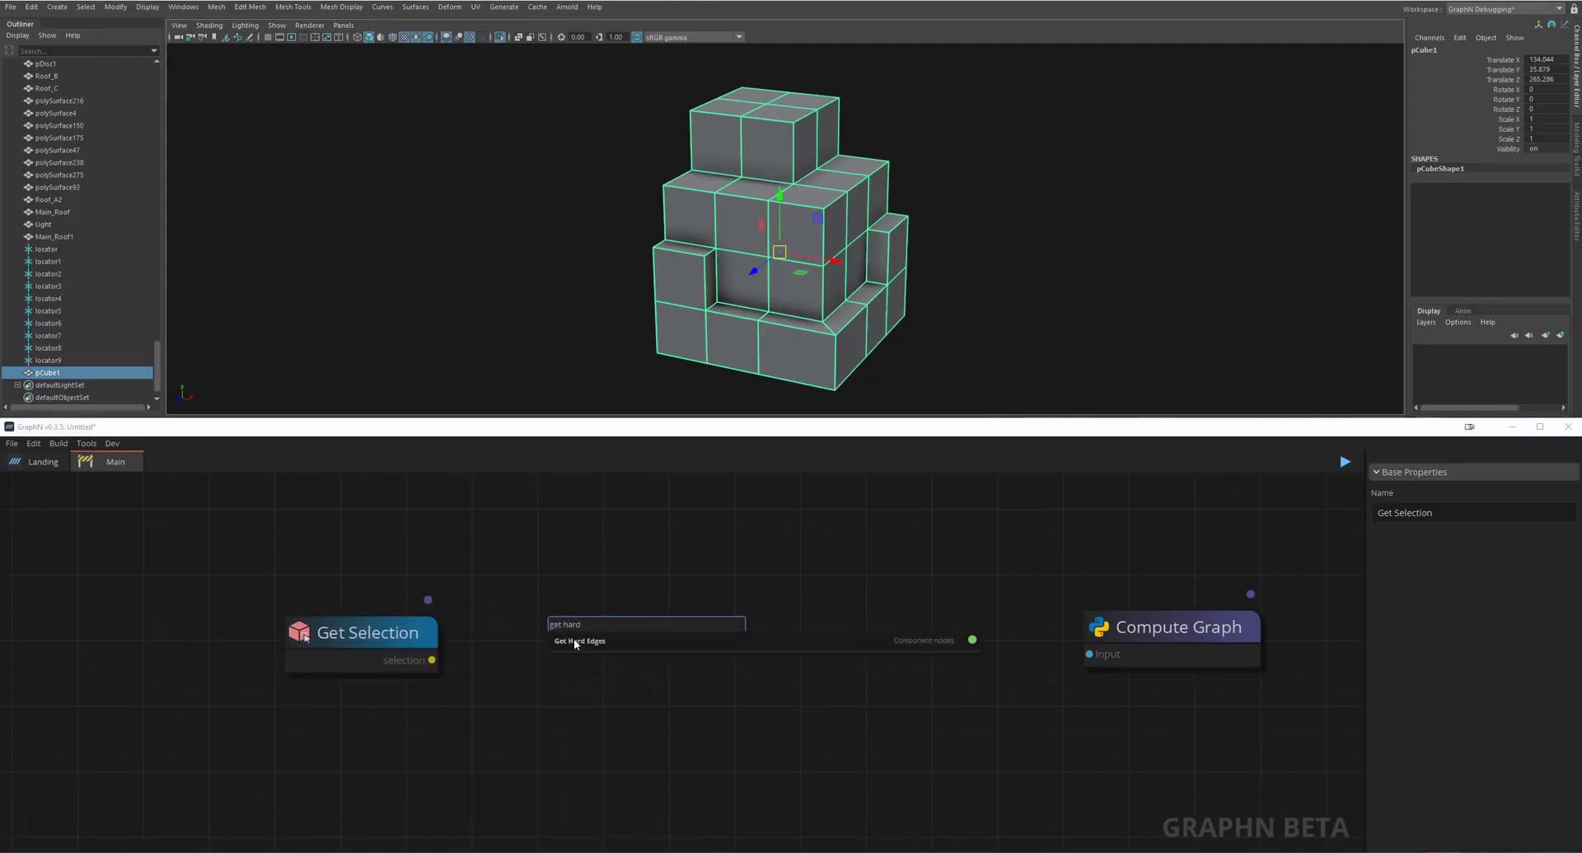
pyautogui.click(574, 641)
pyautogui.moveTo(600, 651); pyautogui.dragTo(645, 744)
pyautogui.moveTo(431, 660); pyautogui.dragTo(539, 741)
# Add a Set Selection node and wire it between the Get Hard Edges output and the Compute Graph input.
pyautogui.press('Tab')
pyautogui.write('set se')
pyautogui.click(814, 651)
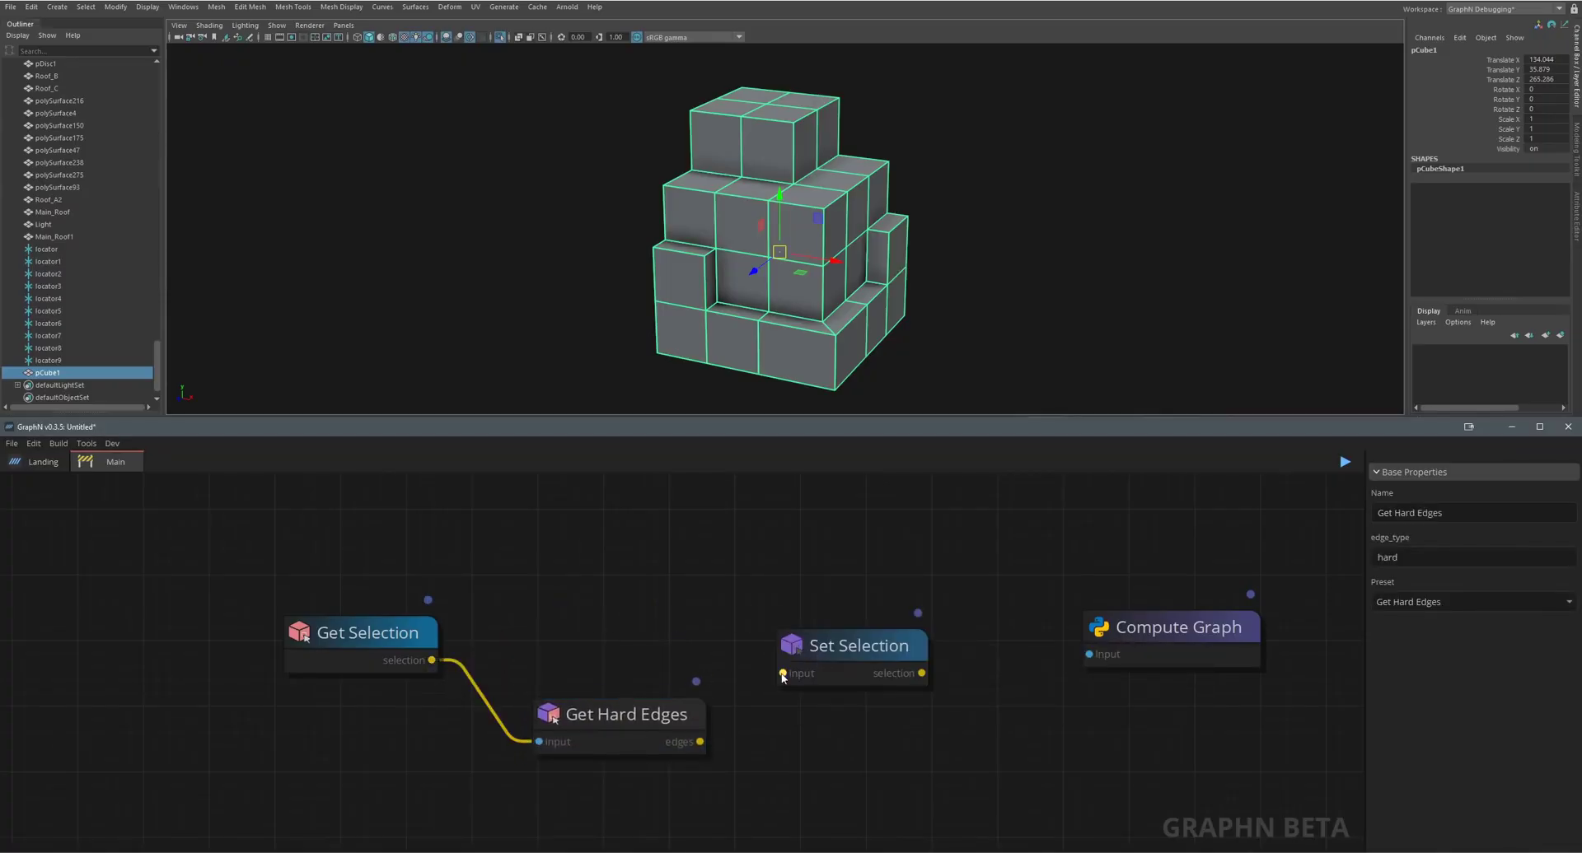
pyautogui.moveTo(782, 674); pyautogui.dragTo(702, 742)
pyautogui.moveTo(920, 674); pyautogui.dragTo(1088, 655)
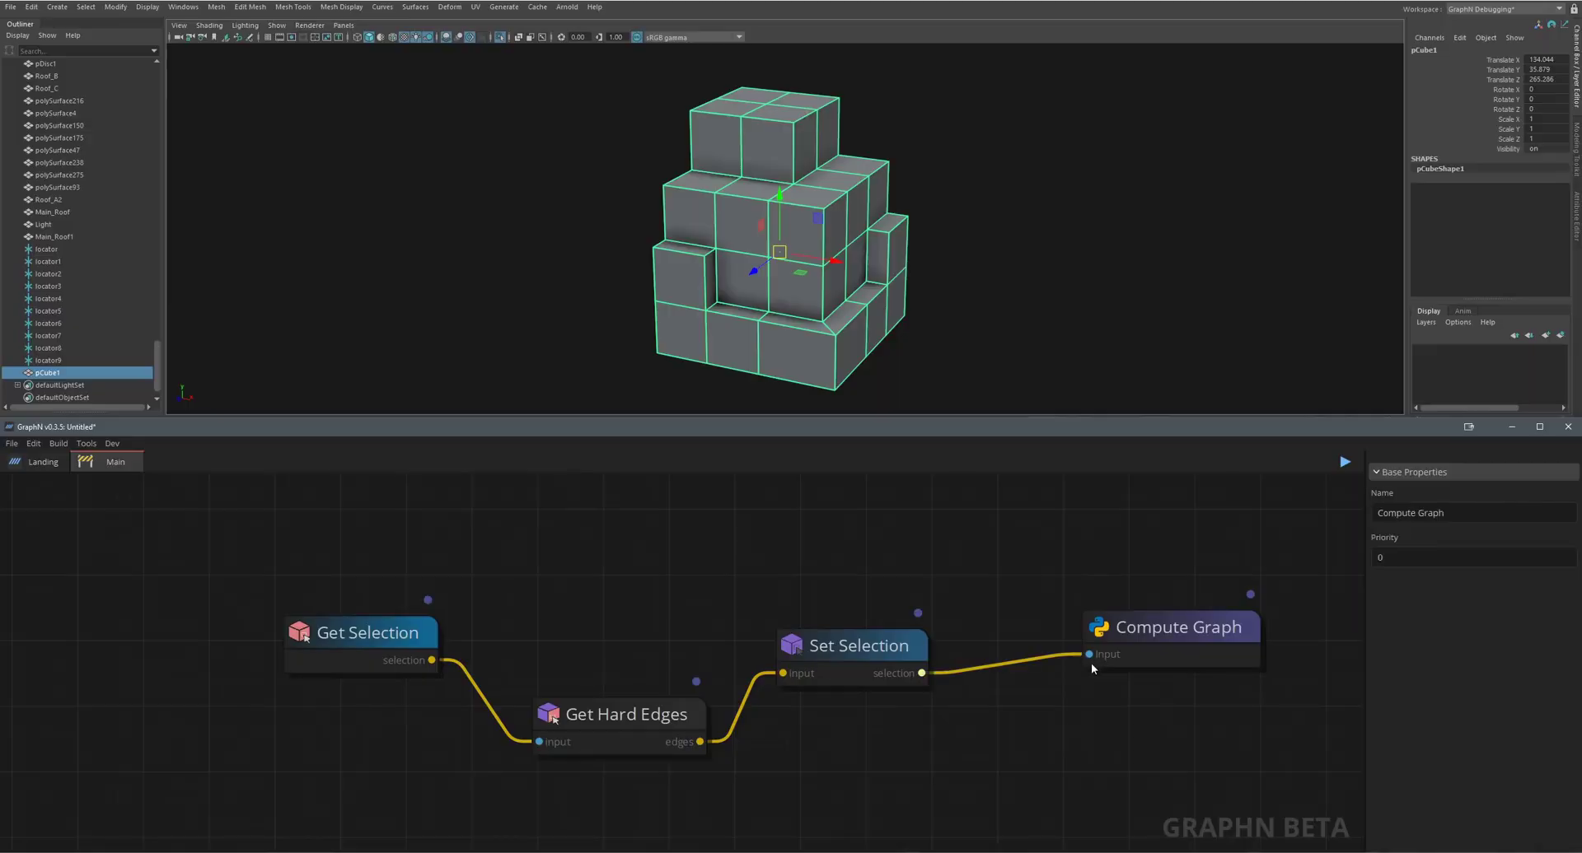
# Run the graph to select the cube model's hard edges, and reselect the whole model.
pyautogui.moveTo(997, 579); pyautogui.dragTo(985, 580)
pyautogui.press('F5')
pyautogui.keyDown('alt'); pyautogui.moveTo(936, 281); pyautogui.dragTo(962, 239); pyautogui.keyUp('alt')
pyautogui.moveTo(967, 234); pyautogui.dragTo(861, 354)
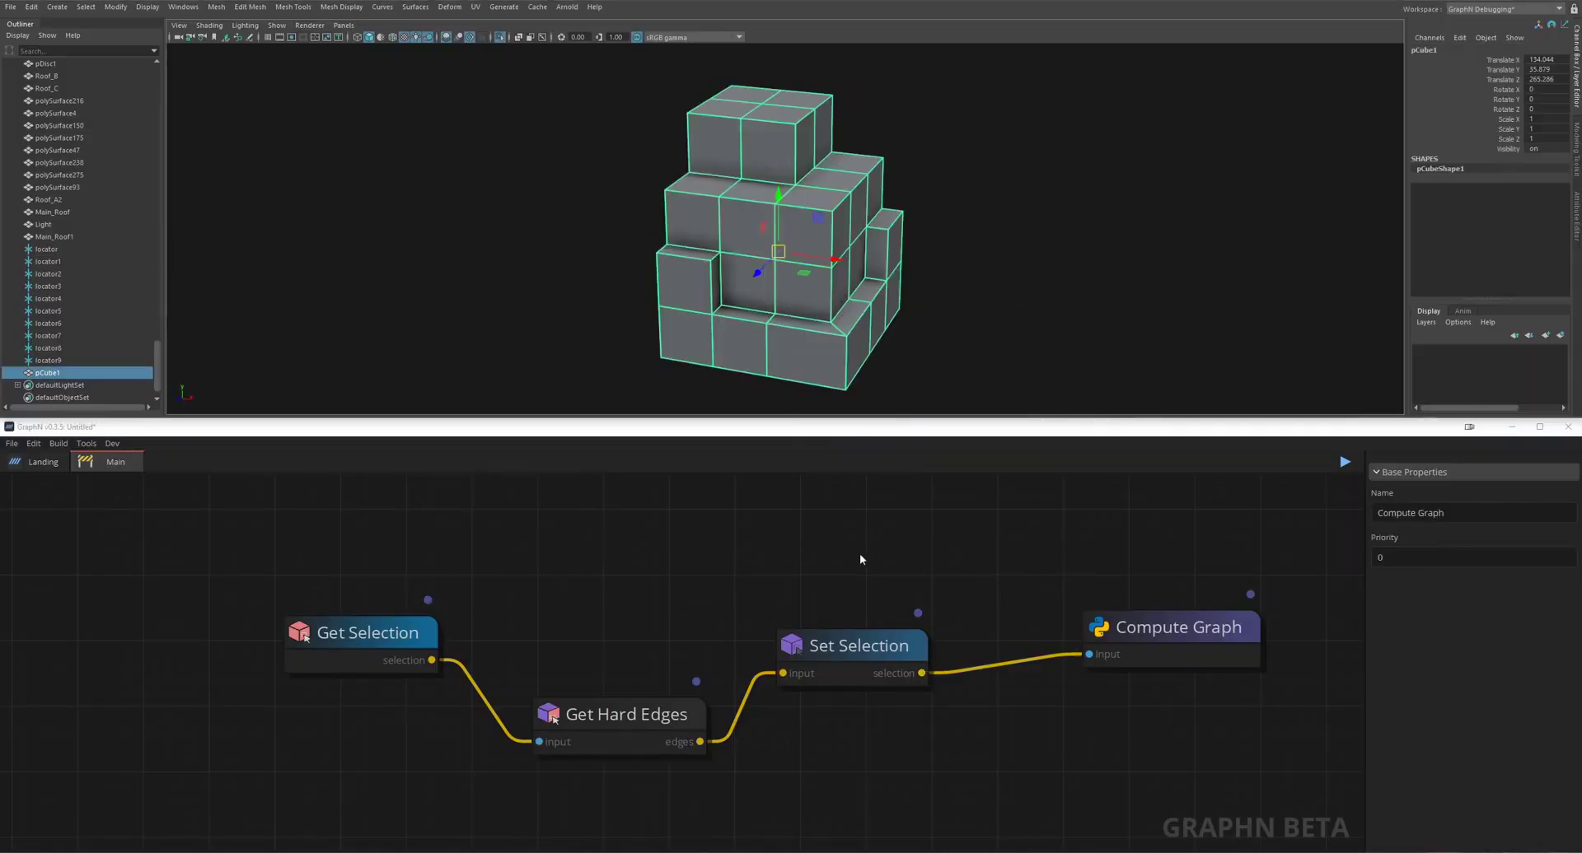
# Spread the nodes apart and insert a Poly Bevel node between Get Hard Edges and Set Selection.
pyautogui.keyDown('ctrl'); pyautogui.moveTo(605, 719); pyautogui.dragTo(369, 680); pyautogui.keyUp('ctrl')
pyautogui.moveTo(832, 659); pyautogui.dragTo(906, 734)
pyautogui.press('Tab')
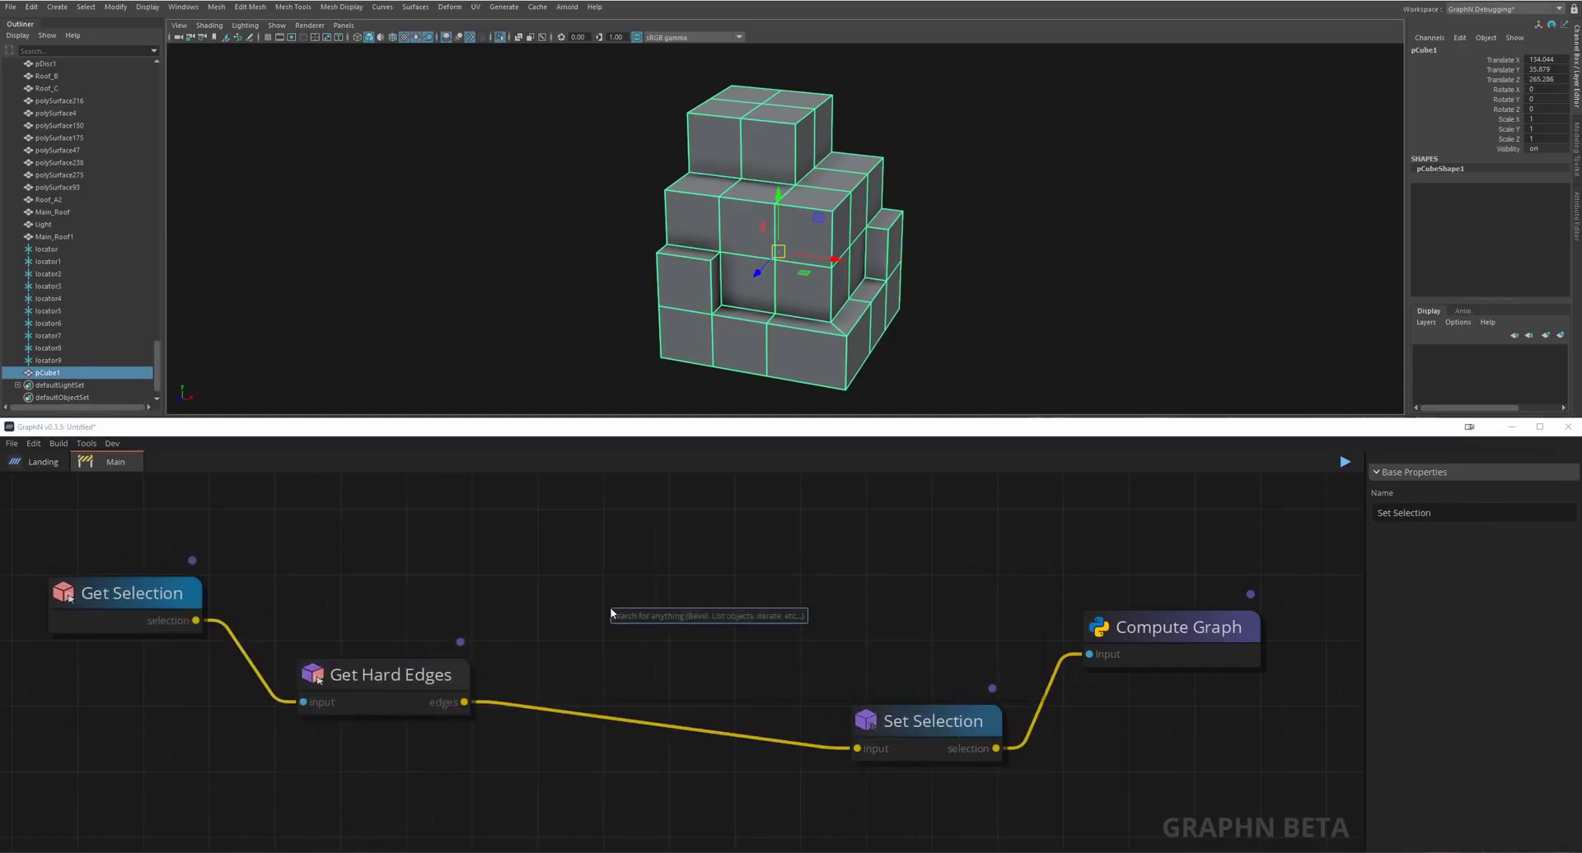
pyautogui.write('beve')
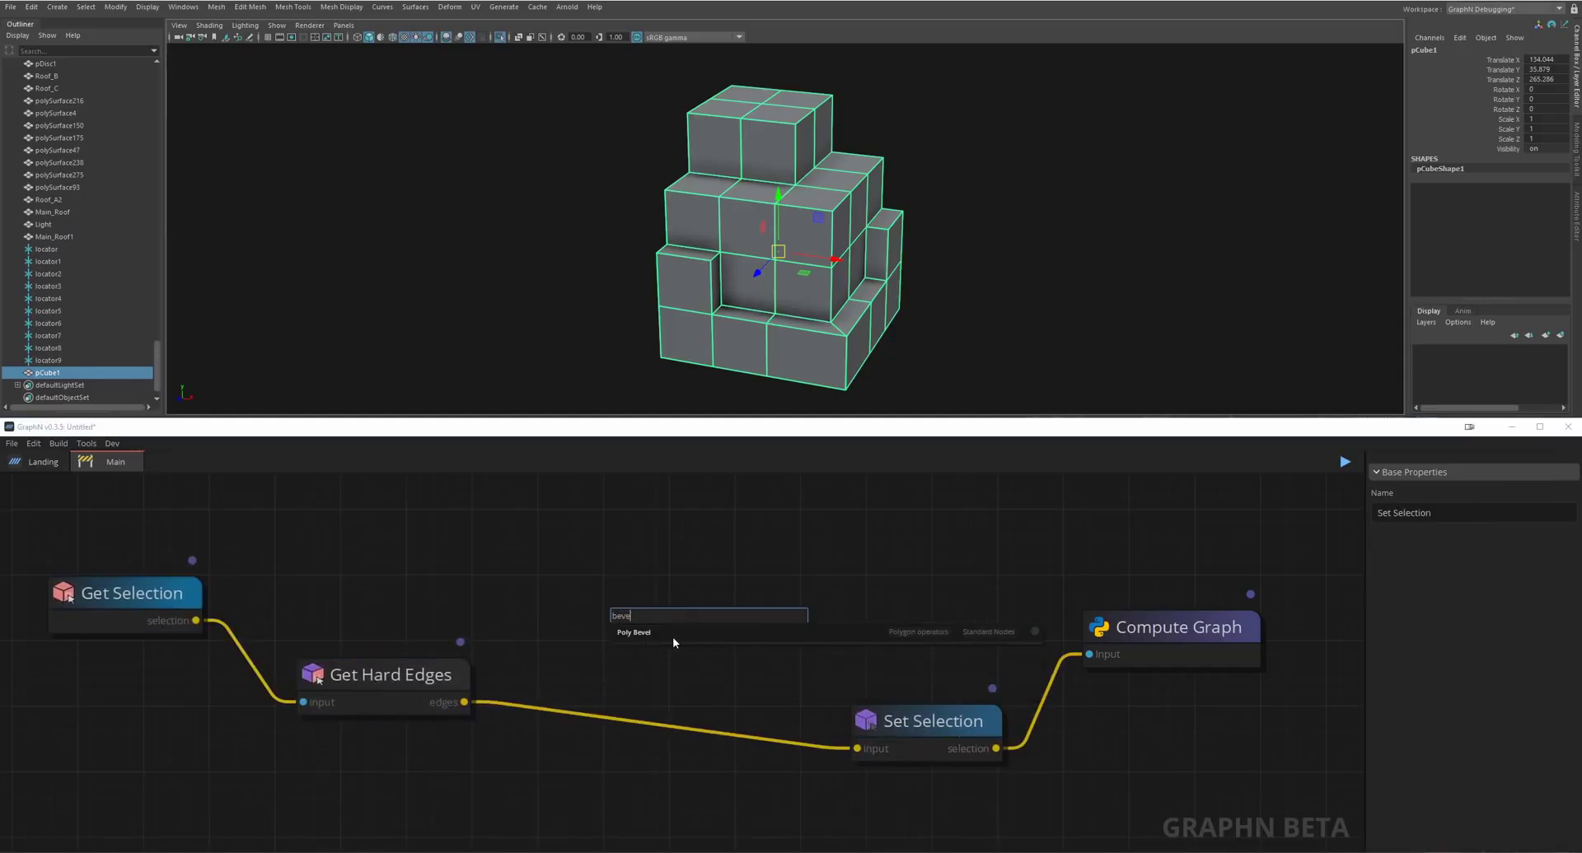
pyautogui.click(672, 634)
pyautogui.moveTo(689, 637); pyautogui.dragTo(821, 750)
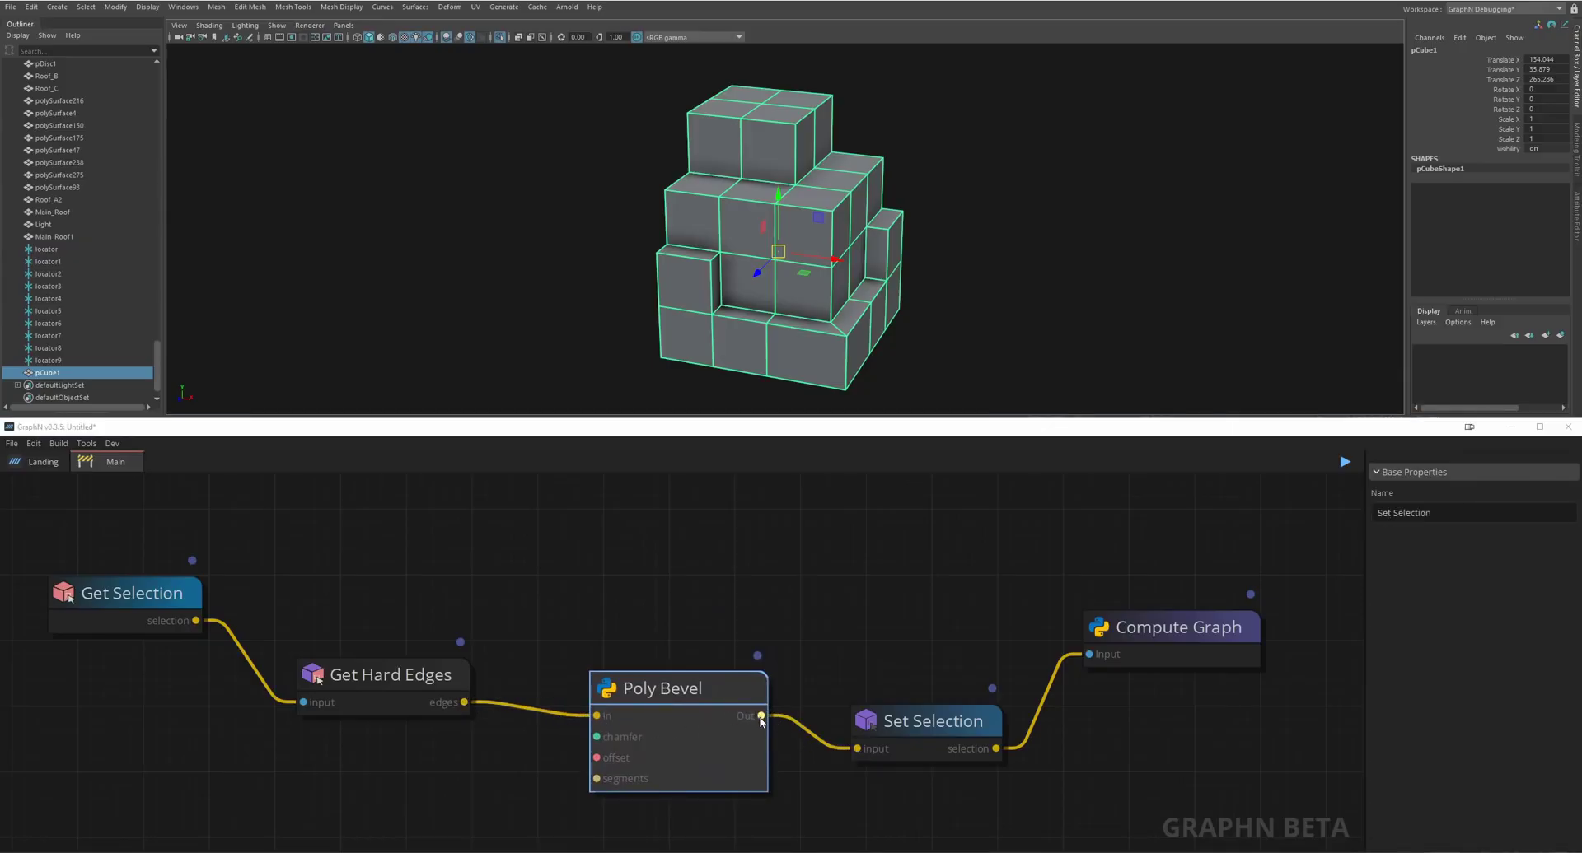
# Show the Poly Bevel properties and run the graph to bevel the cube model's hard edges.
pyautogui.click(750, 685)
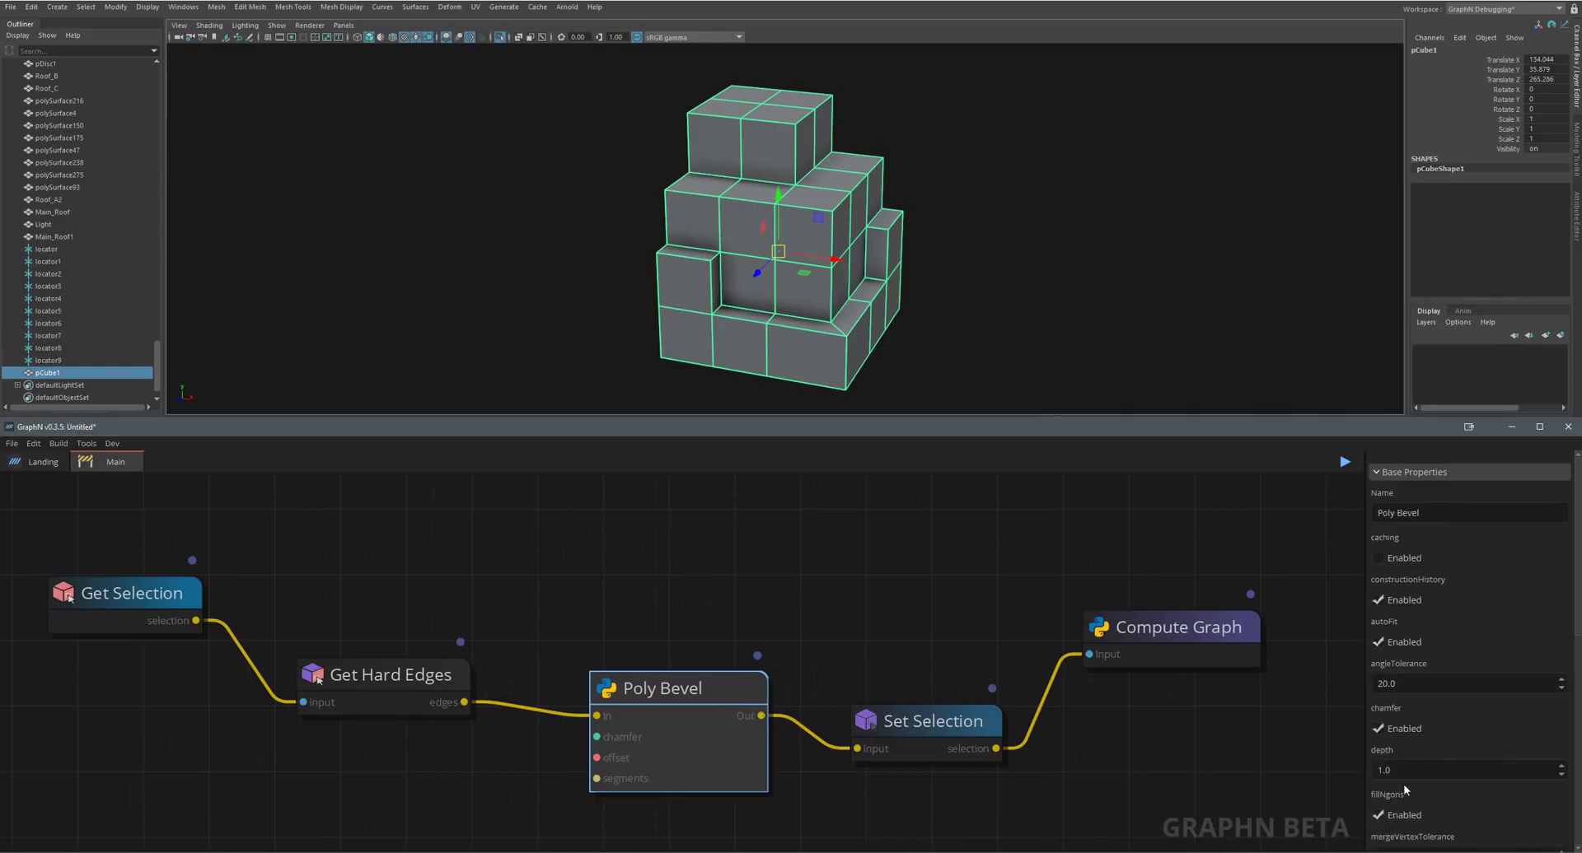
pyautogui.moveTo(856, 591); pyautogui.dragTo(882, 601, button='middle')
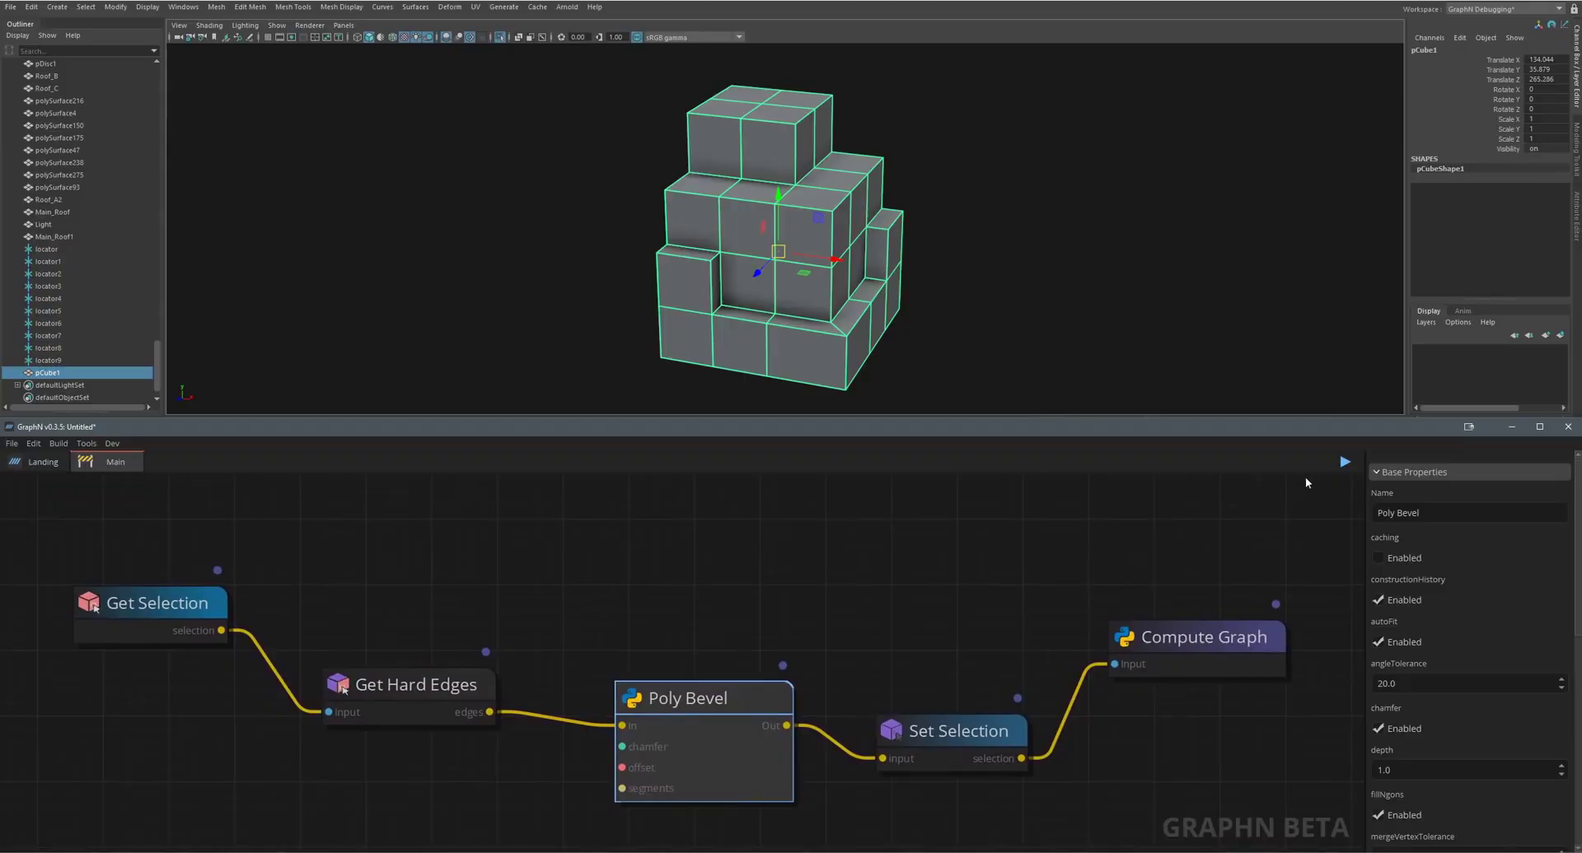
pyautogui.click(1345, 465)
pyautogui.click(1034, 244)
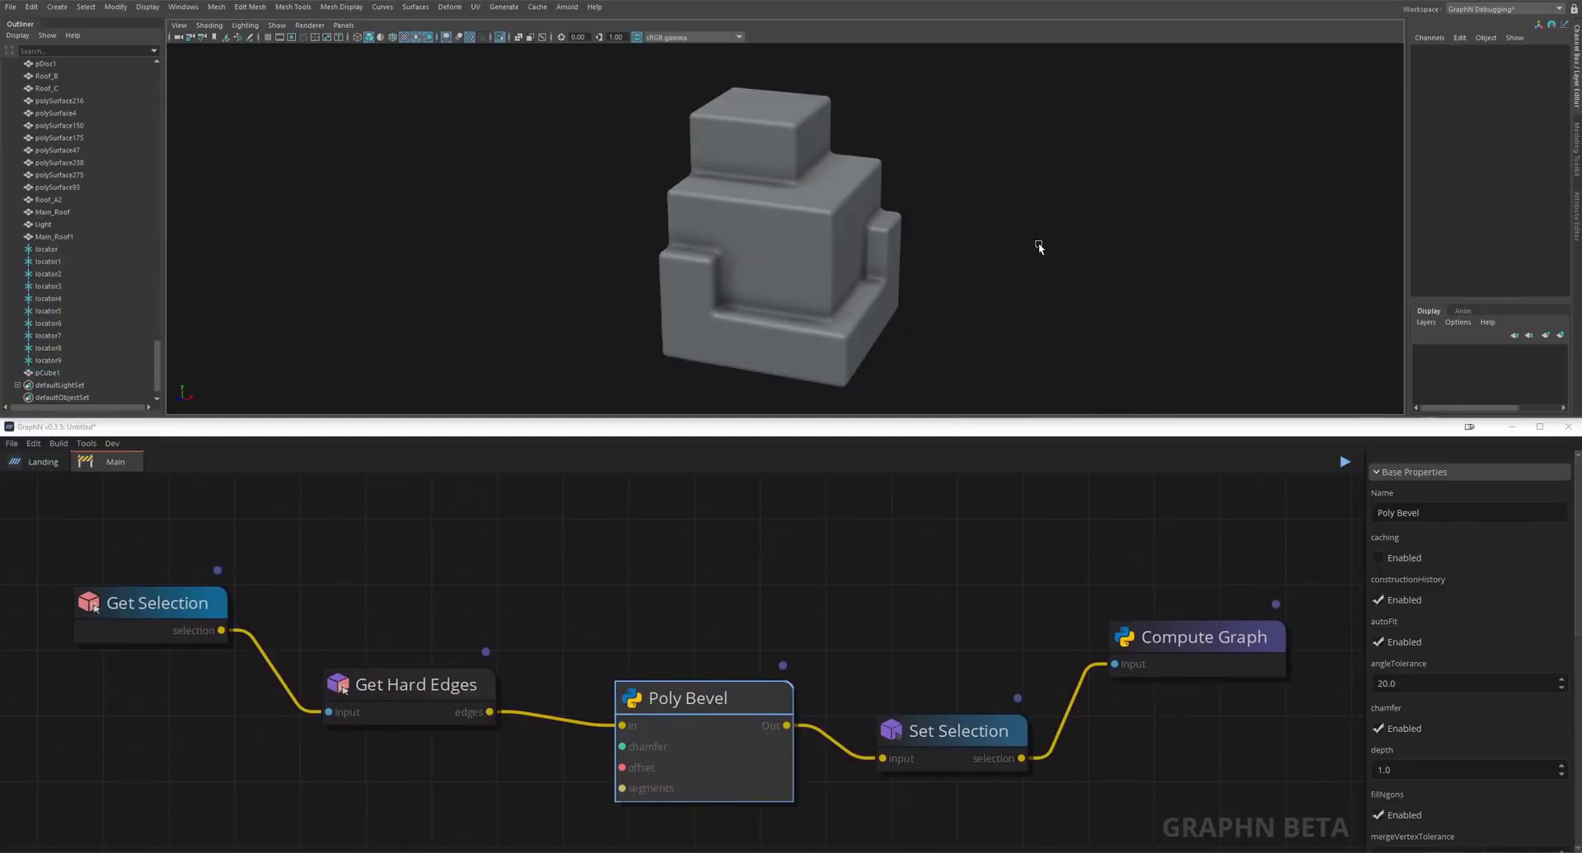
pyautogui.keyDown('alt'); pyautogui.moveTo(929, 268); pyautogui.dragTo(827, 190); pyautogui.keyUp('alt')
pyautogui.click(828, 190)
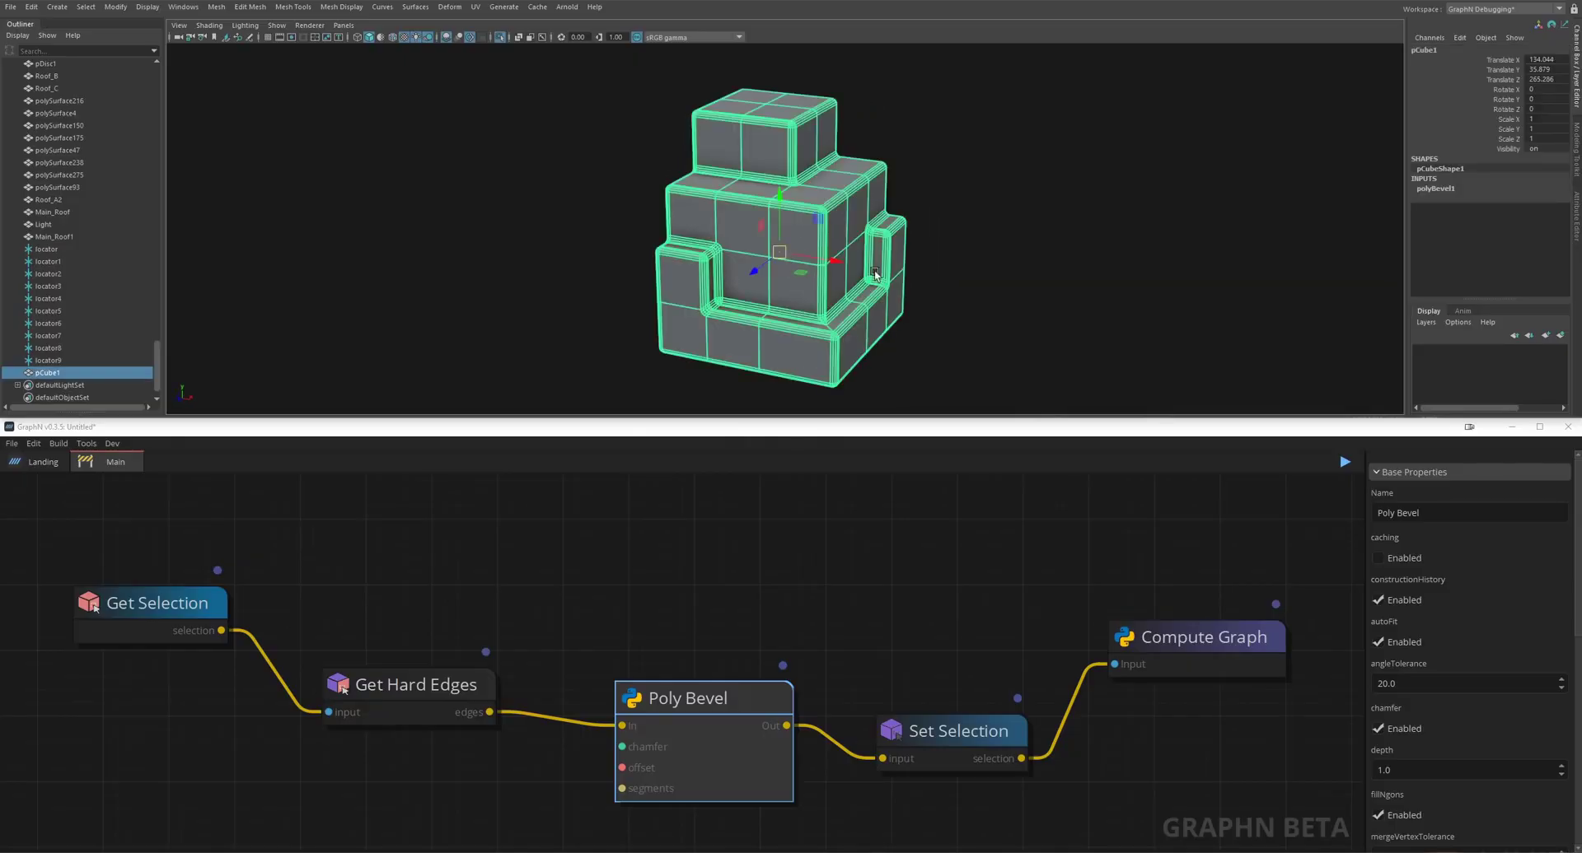
pyautogui.click(990, 269)
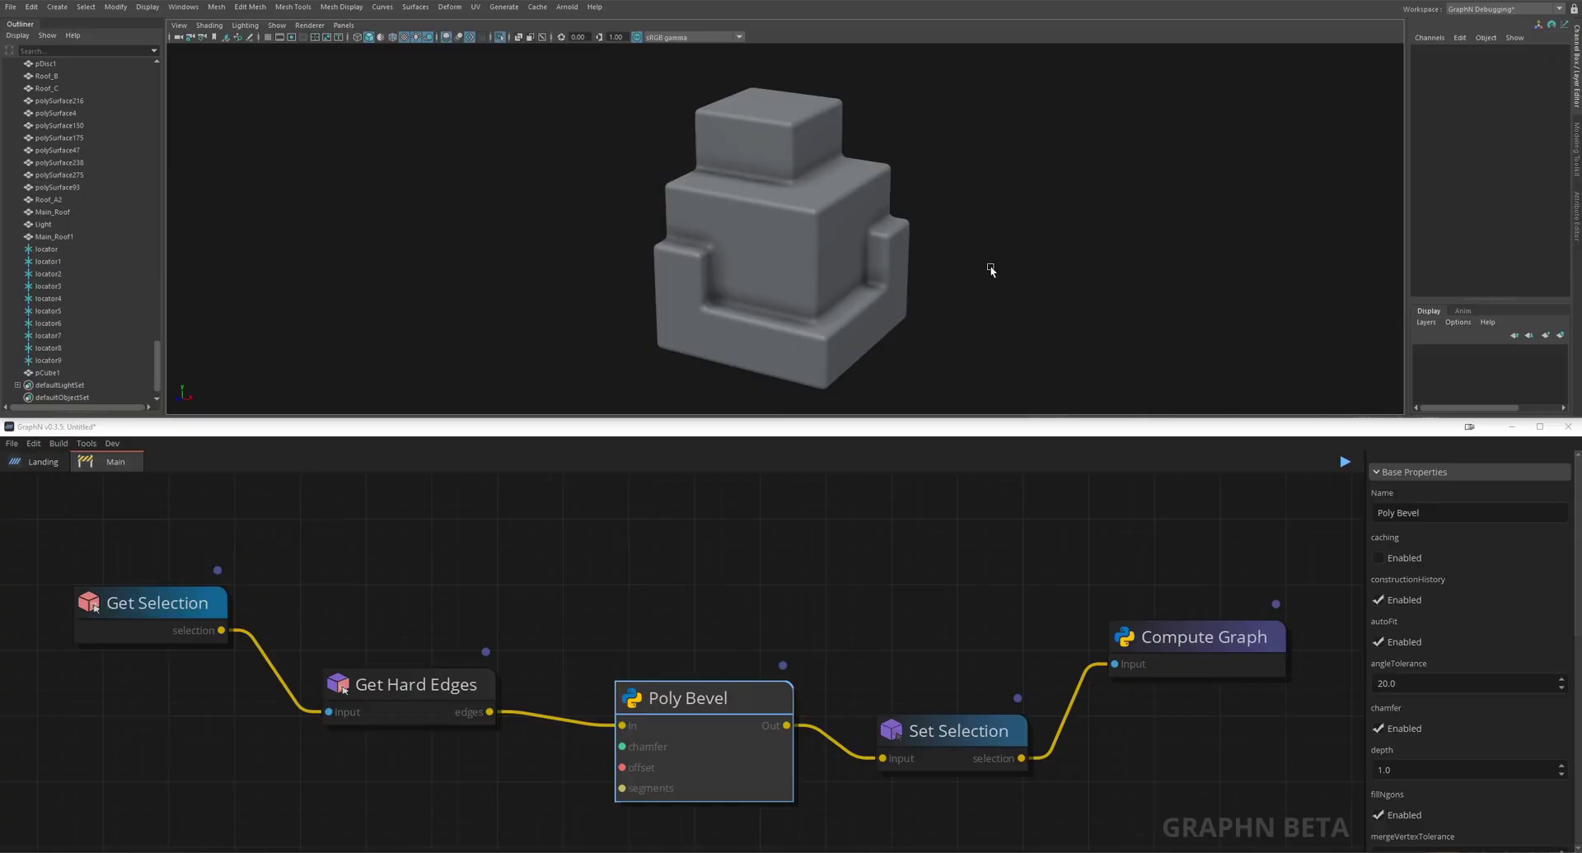
pyautogui.moveTo(837, 643); pyautogui.dragTo(844, 607, button='middle')
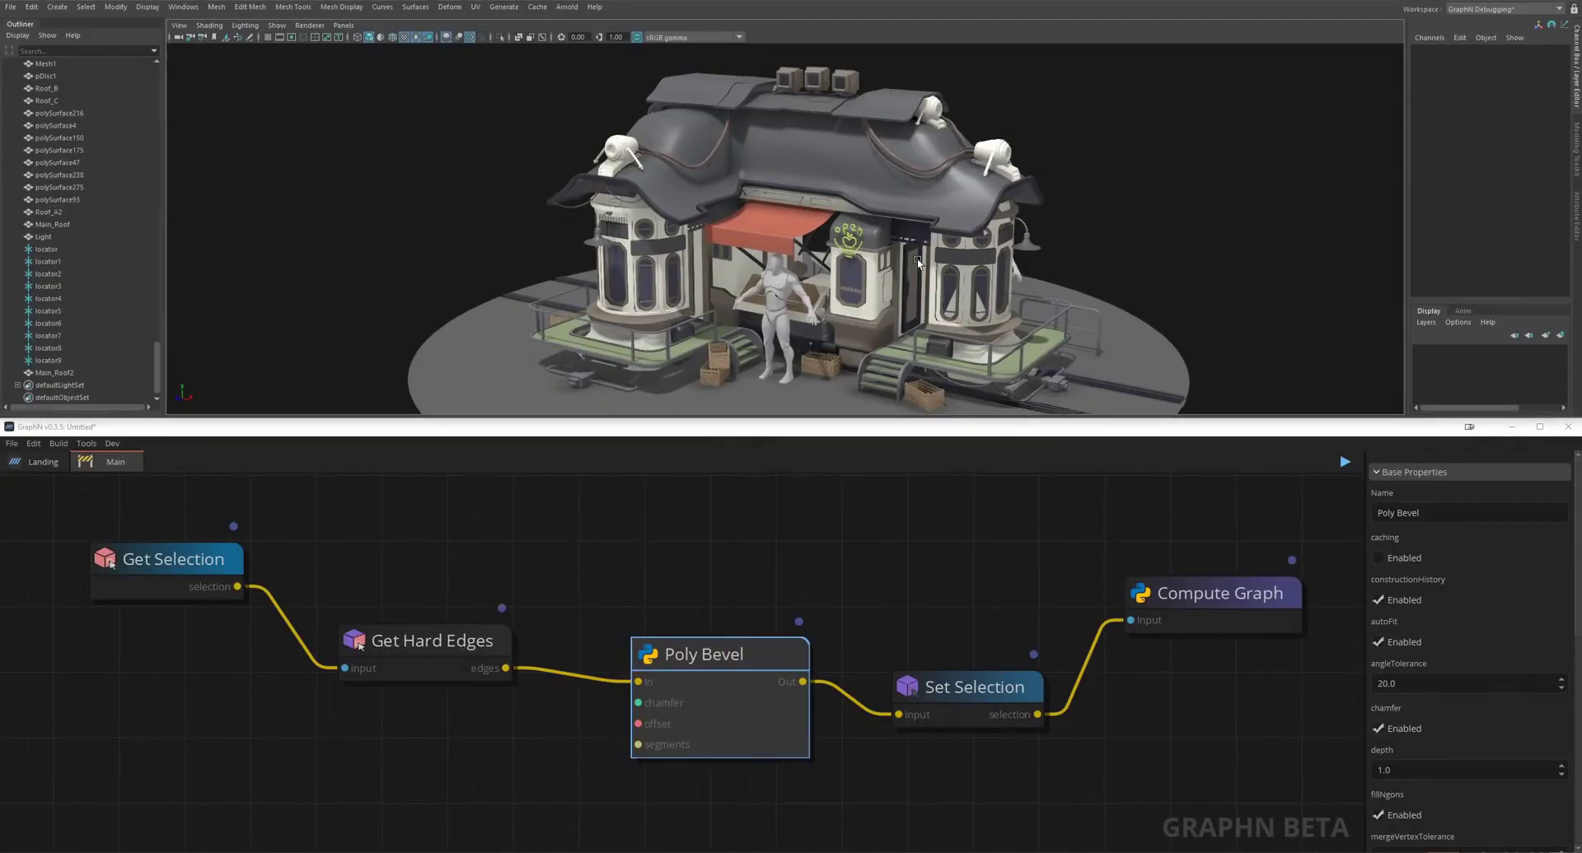
# Select the building's main roof mesh and delete the Get Hard Edges and Poly Bevel nodes from the graph.
pyautogui.keyDown('alt'); pyautogui.moveTo(836, 247); pyautogui.dragTo(923, 250); pyautogui.keyUp('alt')
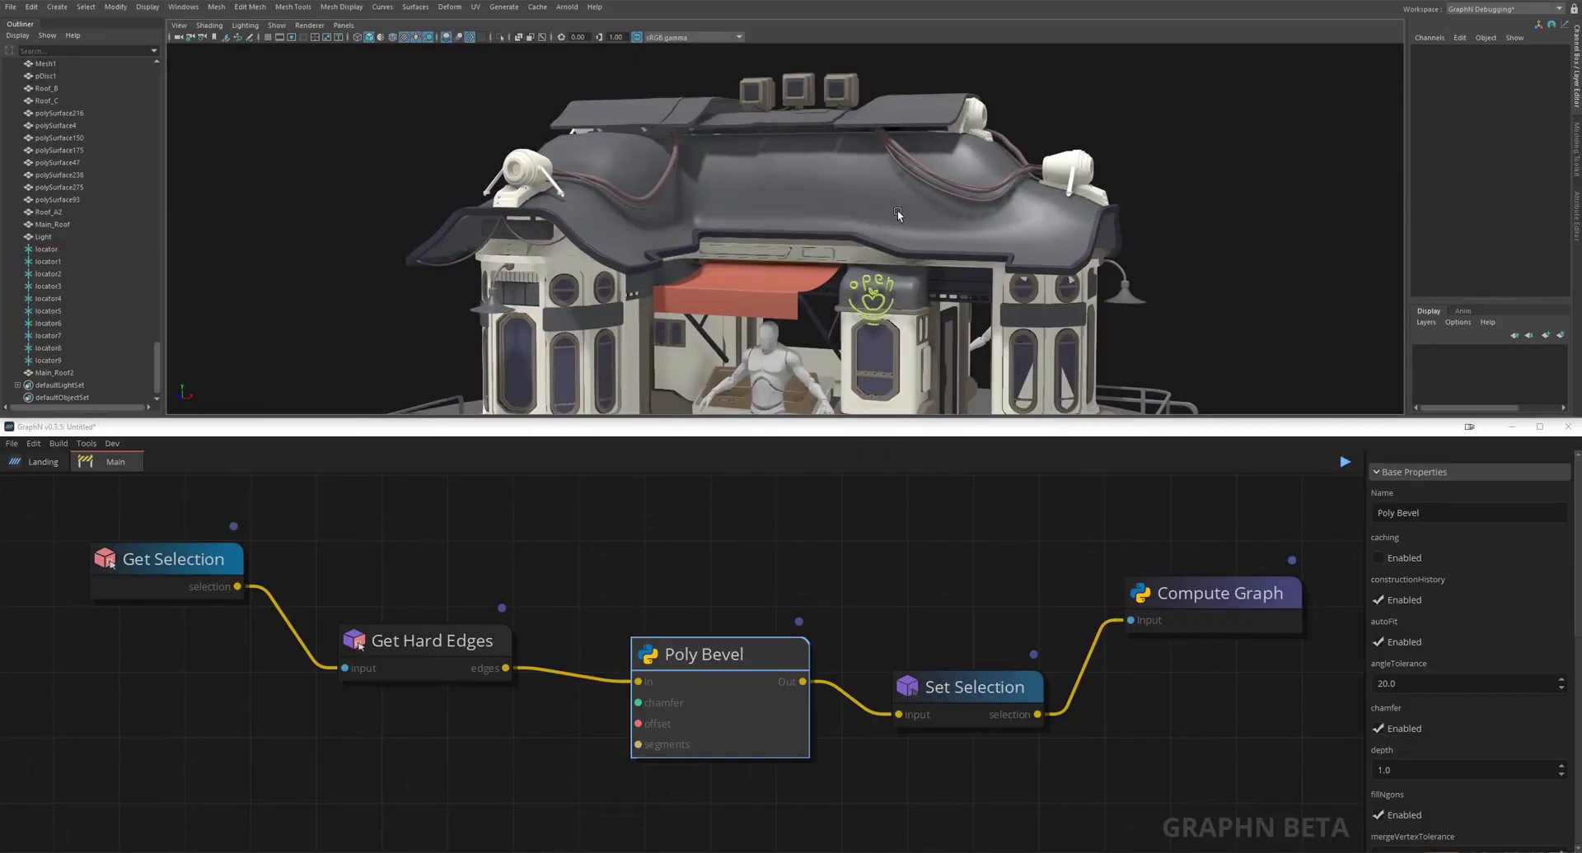
pyautogui.keyDown('alt'); pyautogui.moveTo(898, 218); pyautogui.dragTo(821, 180); pyautogui.keyUp('alt')
pyautogui.click(821, 181)
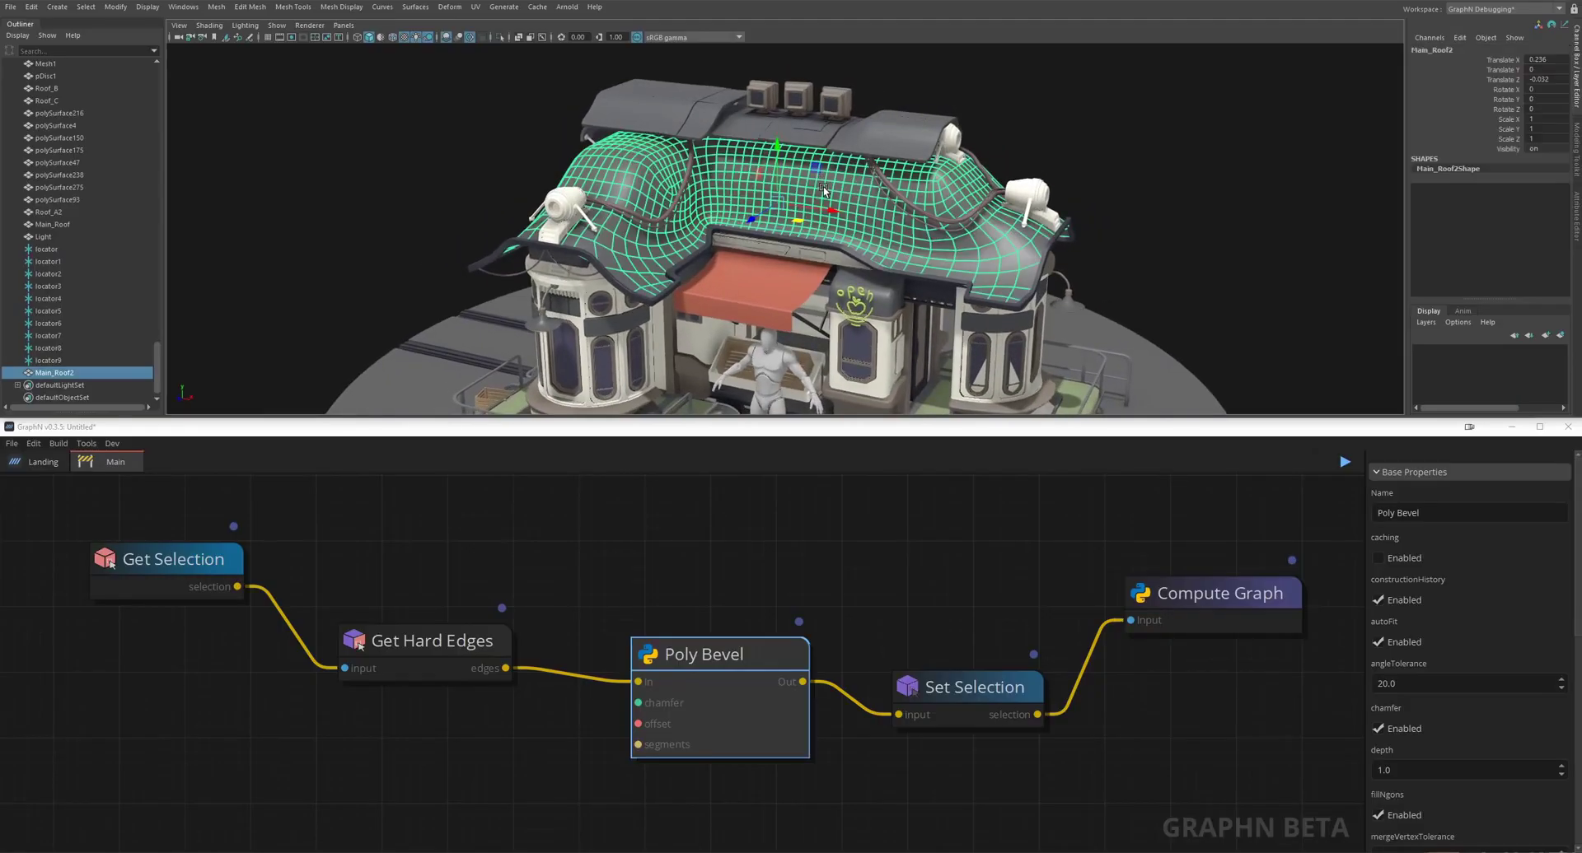
pyautogui.moveTo(734, 514); pyautogui.dragTo(448, 733)
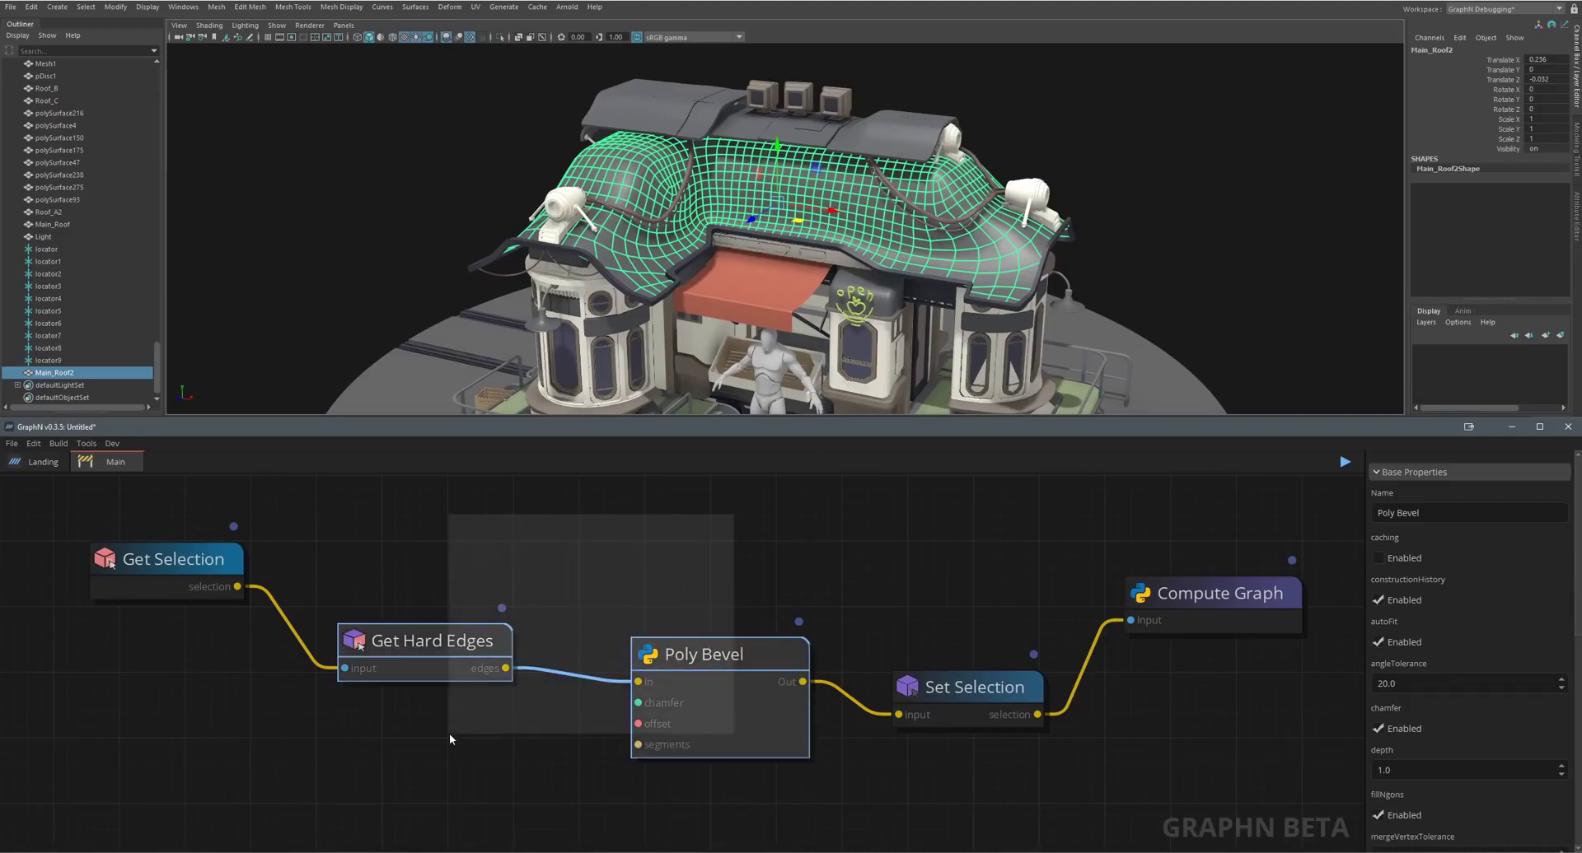
pyautogui.press('Delete')
# Add a Panel Regions node and wire its mesh ports between Get Selection and Set Selection.
pyautogui.press('Tab')
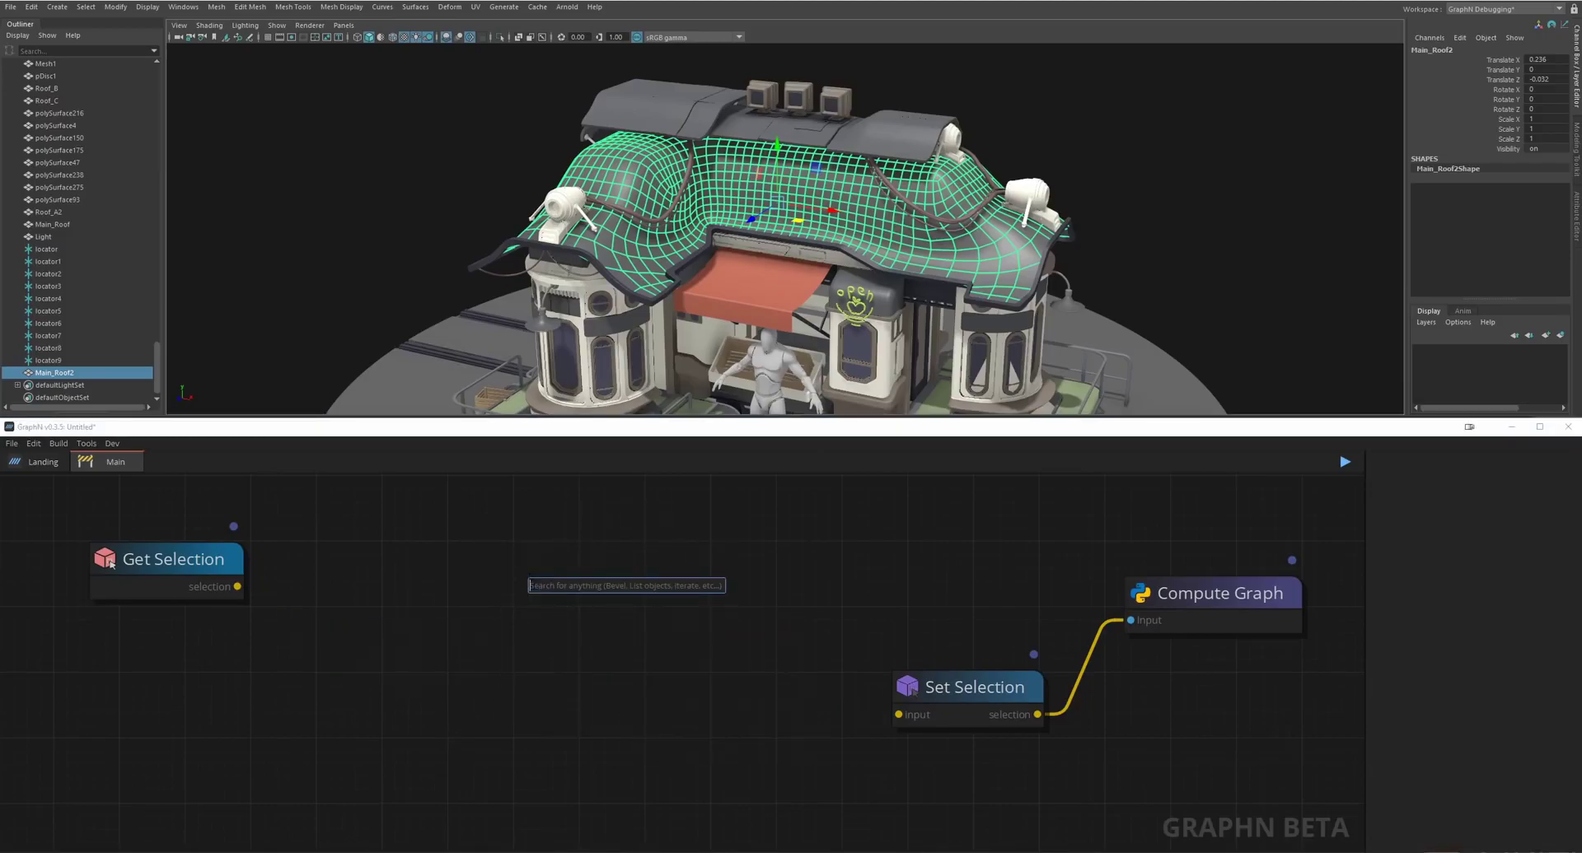
pyautogui.write('panel')
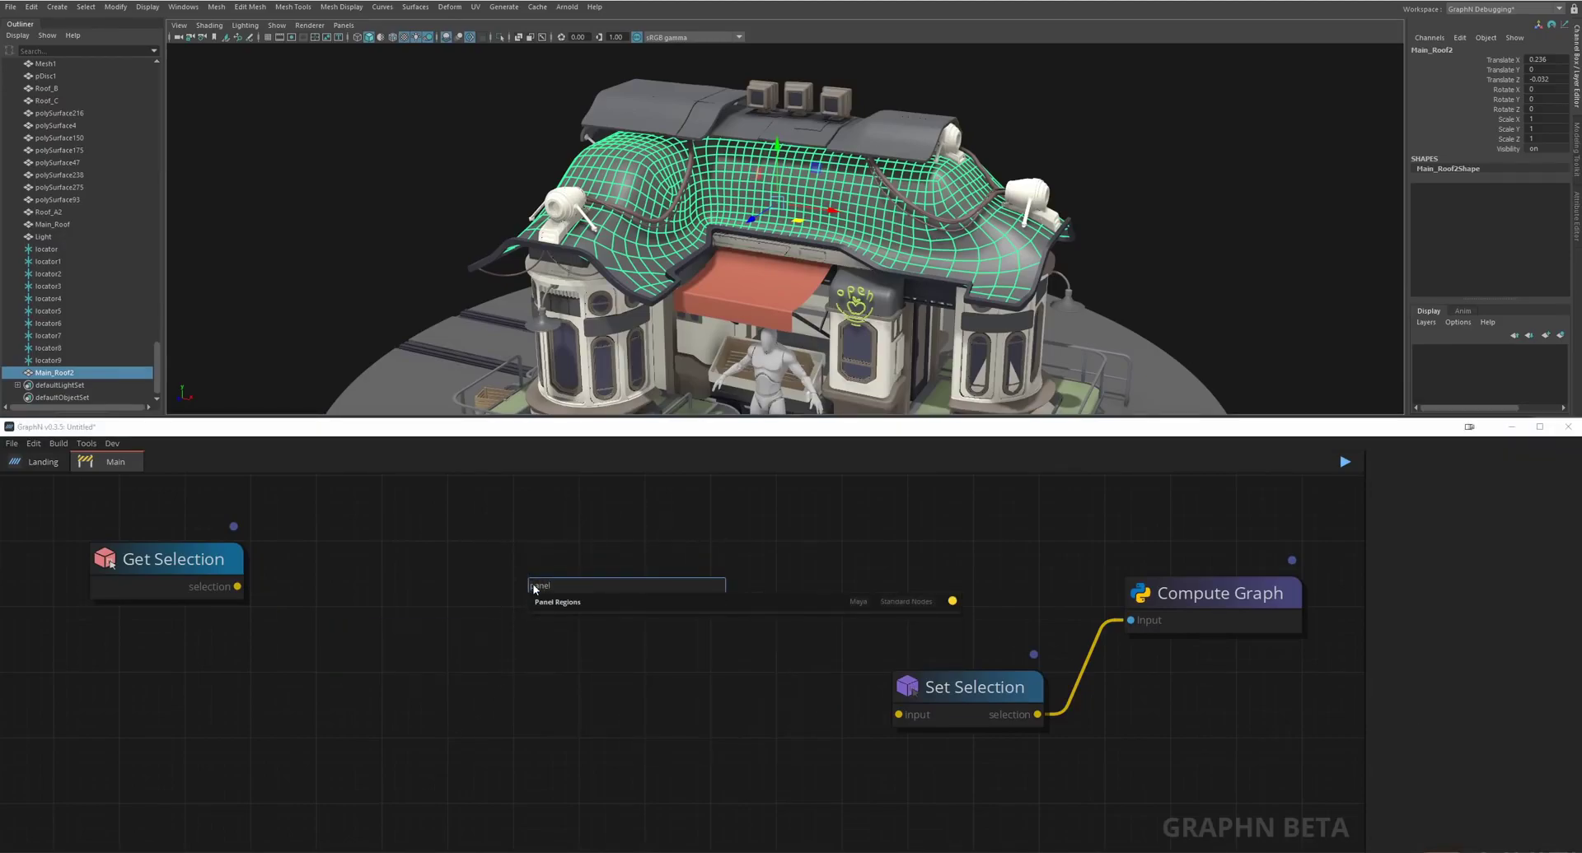
pyautogui.press('Return')
pyautogui.moveTo(582, 602); pyautogui.dragTo(238, 587)
pyautogui.moveTo(677, 682); pyautogui.dragTo(898, 715)
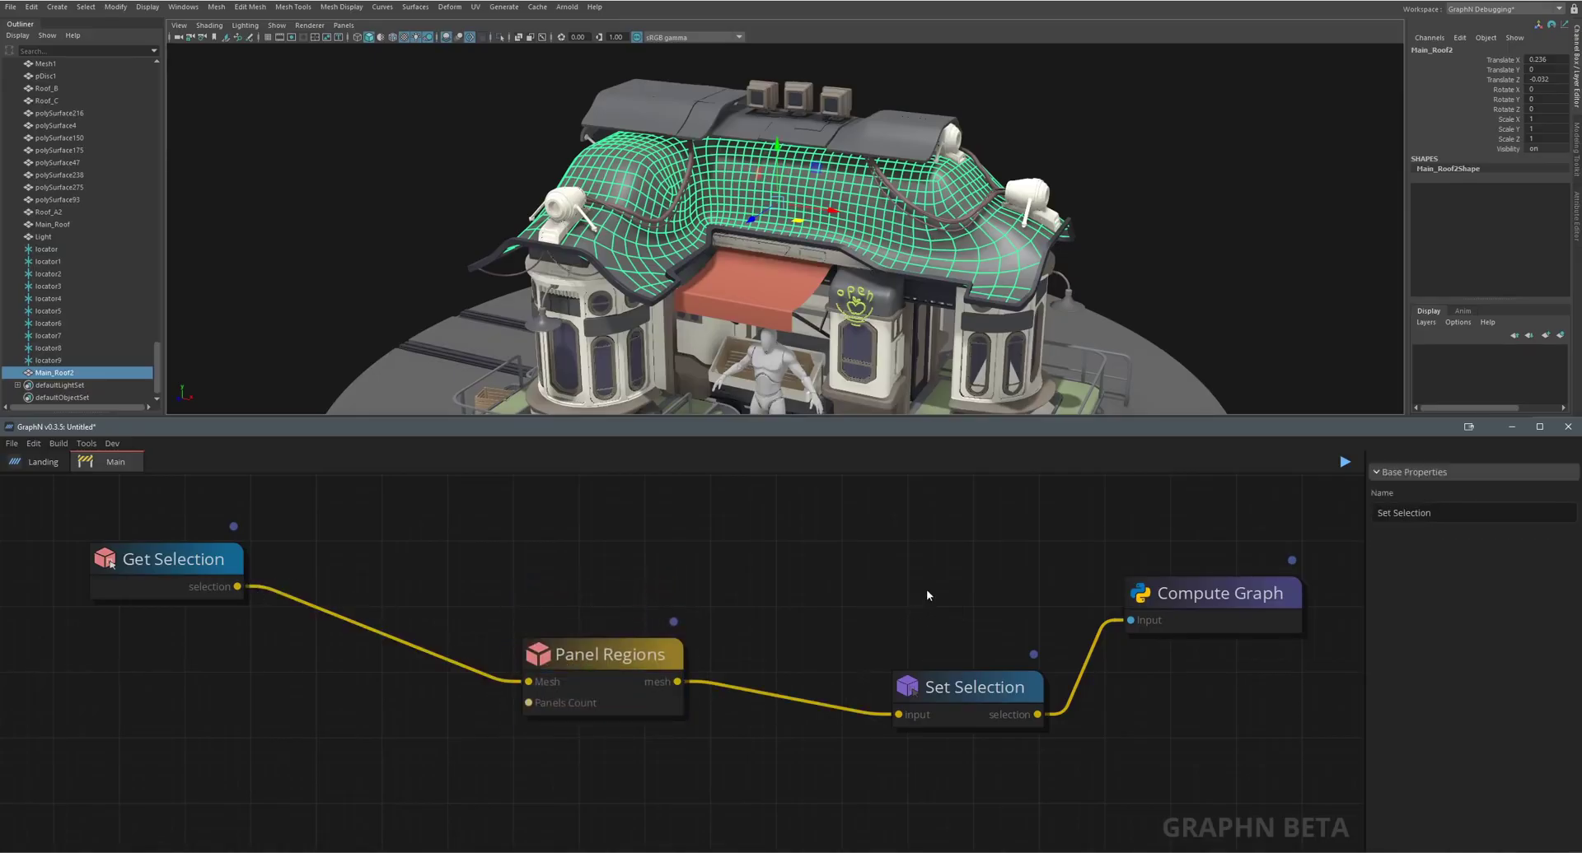
# Run the graph to split the roof mesh into panels, and inspect the deselected roof.
pyautogui.keyDown('alt'); pyautogui.moveTo(1106, 232); pyautogui.dragTo(1084, 191); pyautogui.keyUp('alt')
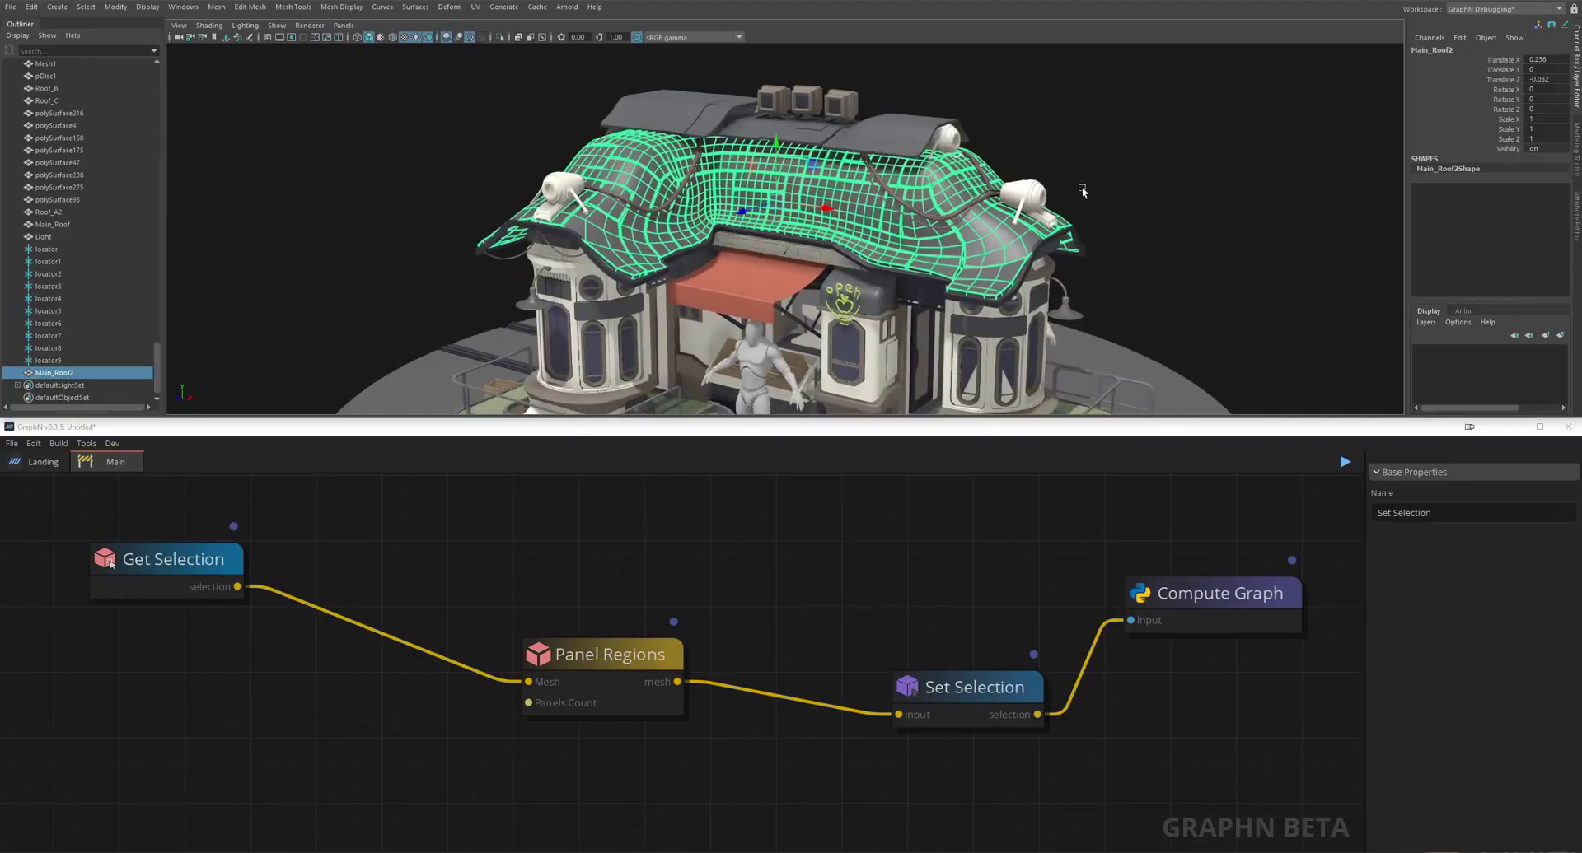
pyautogui.click(1084, 190)
pyautogui.keyDown('alt'); pyautogui.moveTo(840, 177); pyautogui.dragTo(909, 200); pyautogui.keyUp('alt')
pyautogui.scroll(-3, 910, 201)
pyautogui.keyDown('alt'); pyautogui.moveTo(909, 200); pyautogui.dragTo(902, 149, button='middle'); pyautogui.keyUp('alt')
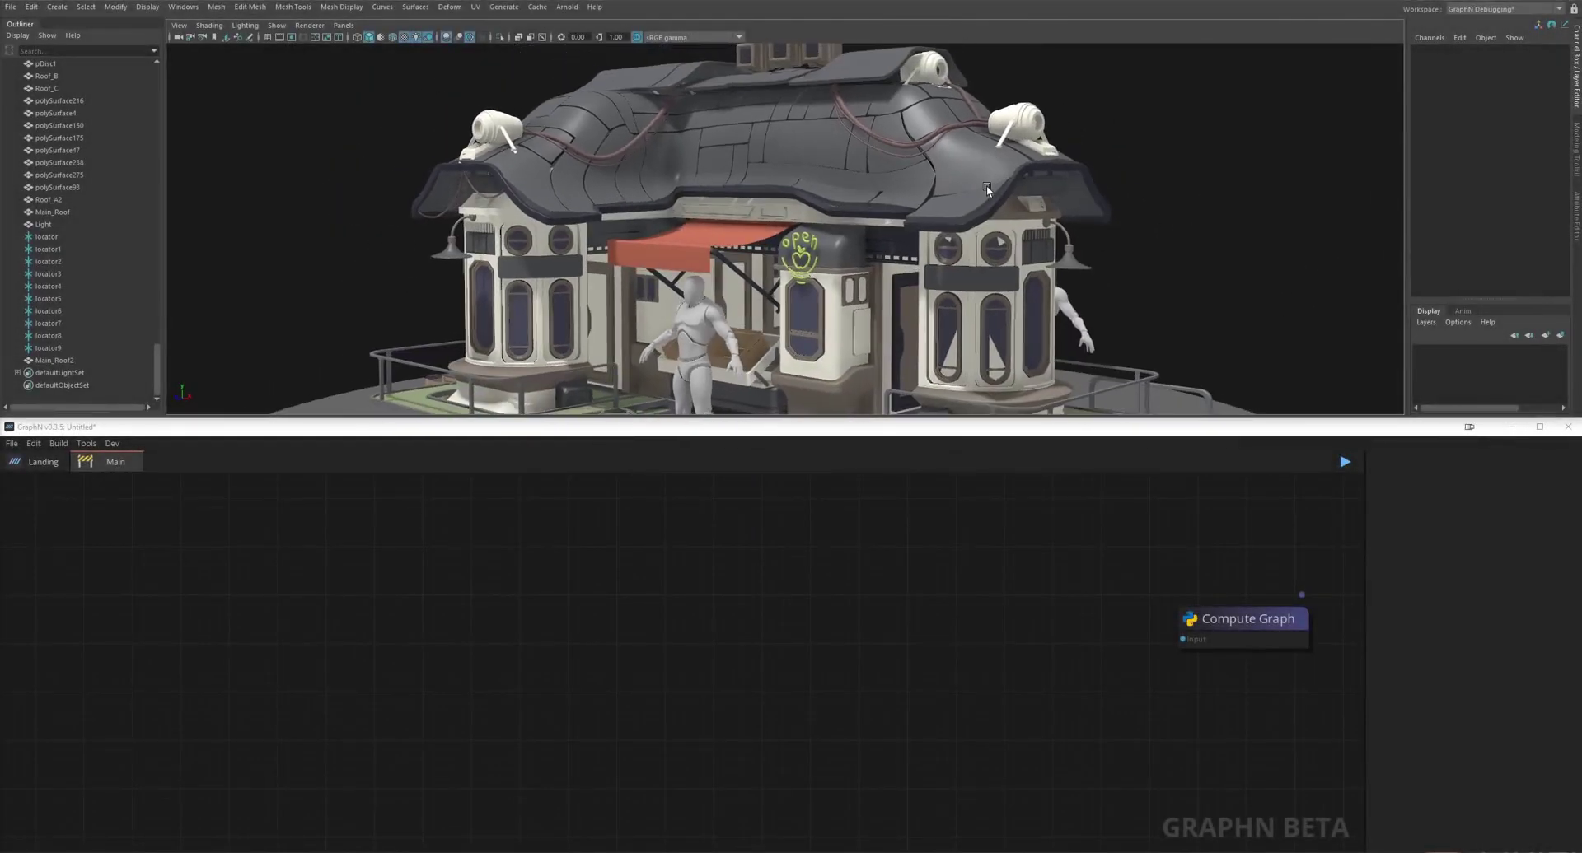
# Select the metal bar along the roof's lower edge and switch it to component mode.
pyautogui.click(937, 225)
pyautogui.moveTo(937, 229)
pyautogui.keyDown('alt'); pyautogui.mouseDown()
pyautogui.moveTo(881, 234)
pyautogui.moveTo(912, 230)
pyautogui.mouseUp(); pyautogui.keyUp('alt')
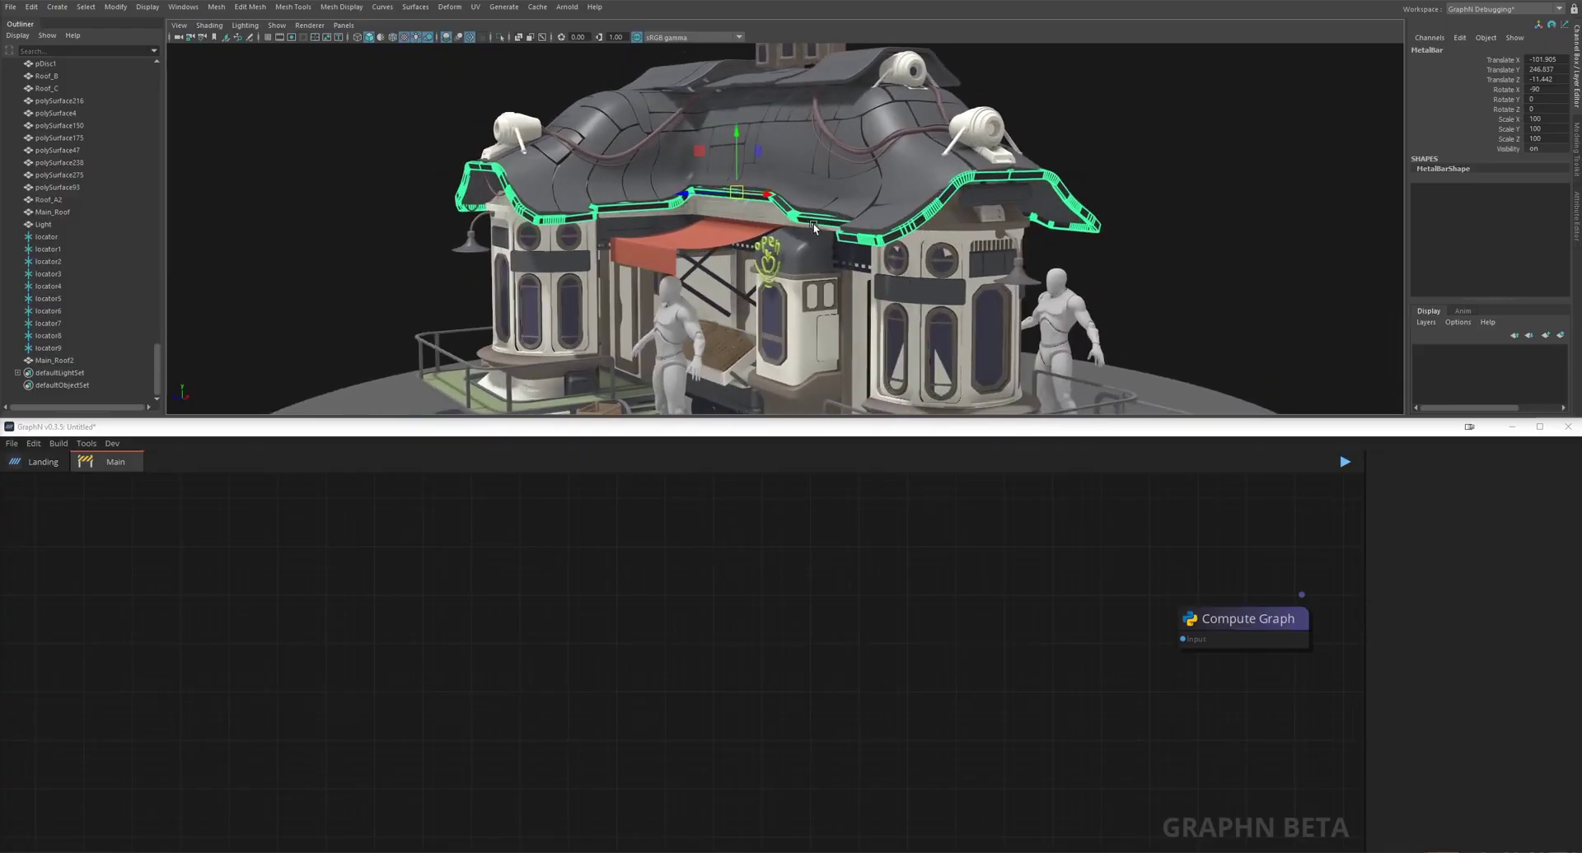
pyautogui.moveTo(1146, 140); pyautogui.dragTo(1172, 247)
pyautogui.keyDown('alt'); pyautogui.moveTo(902, 244); pyautogui.dragTo(1096, 163); pyautogui.keyUp('alt')
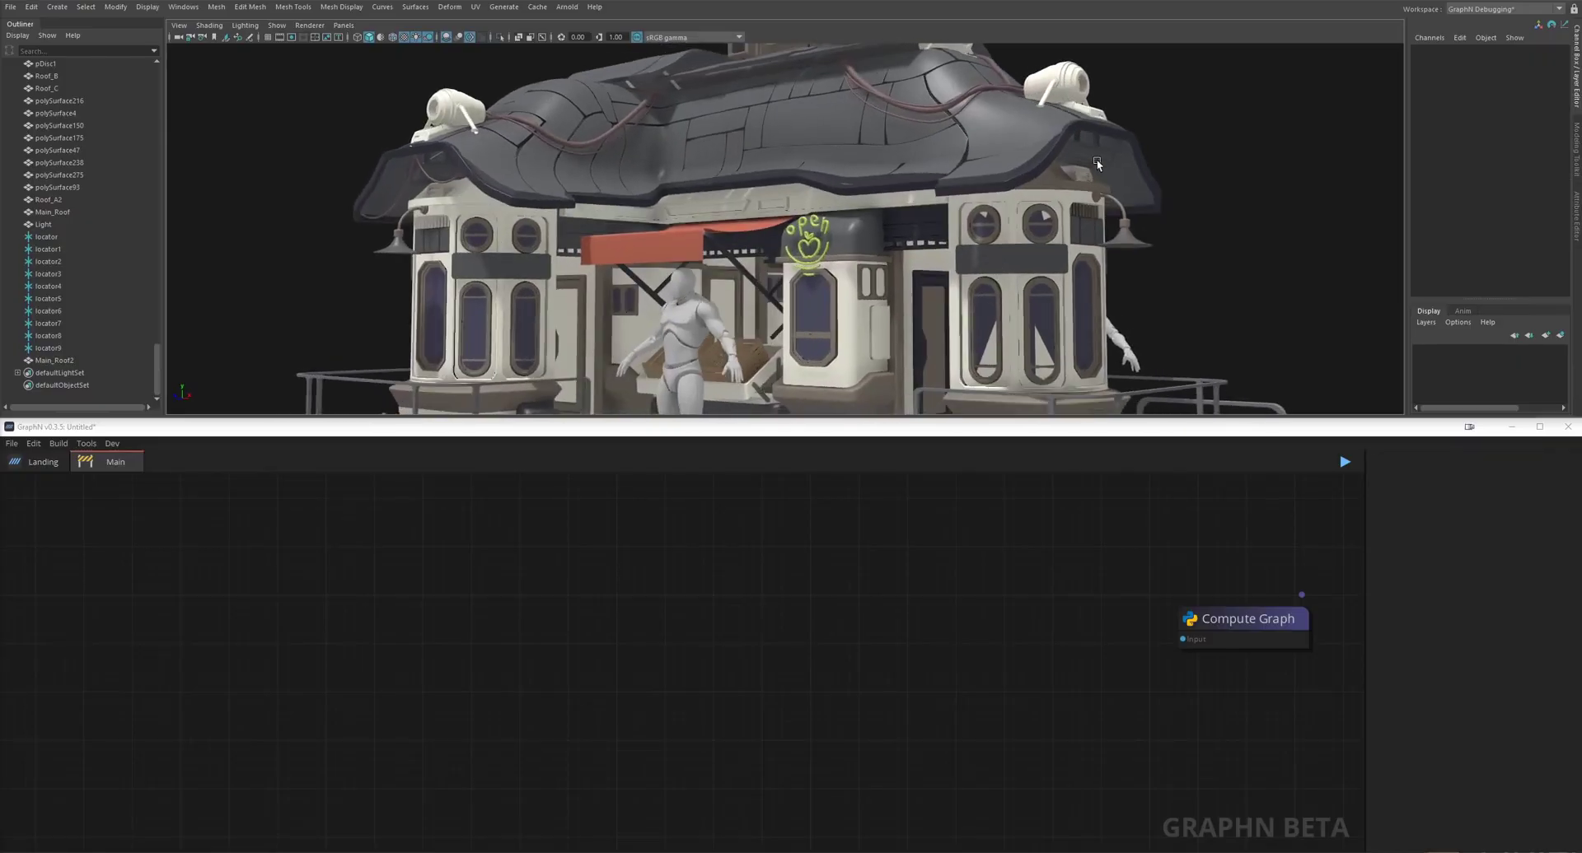
pyautogui.click(1048, 171)
pyautogui.press('F8')
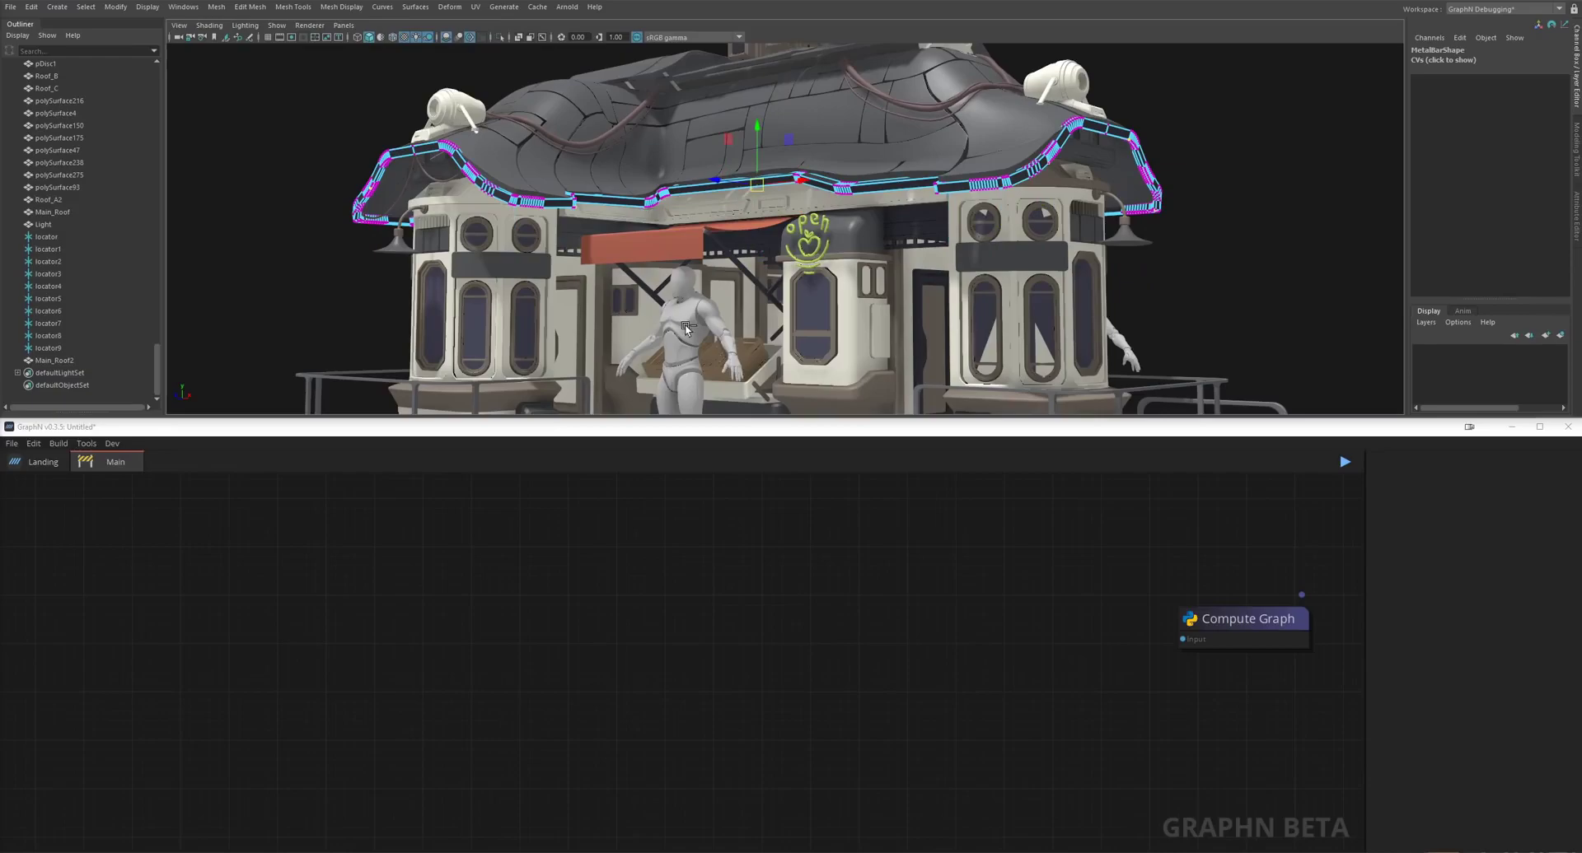
# Add Get Selection and Uniform Points nodes, and wire the selection output into the Points input.
pyautogui.click(587, 636)
pyautogui.press('Tab')
pyautogui.write('get sel')
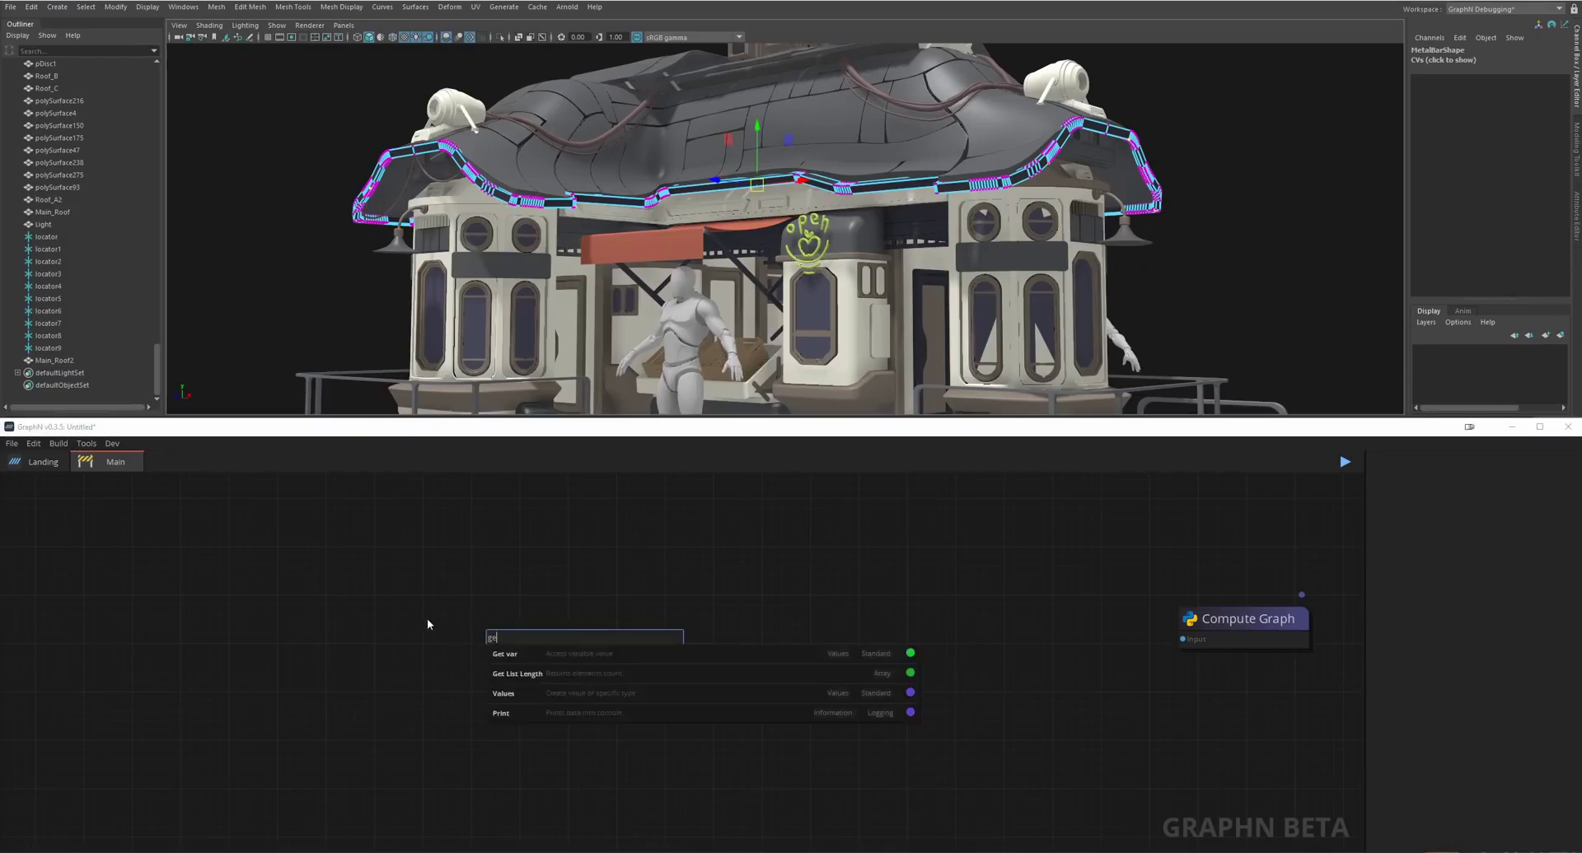
pyautogui.press('Return')
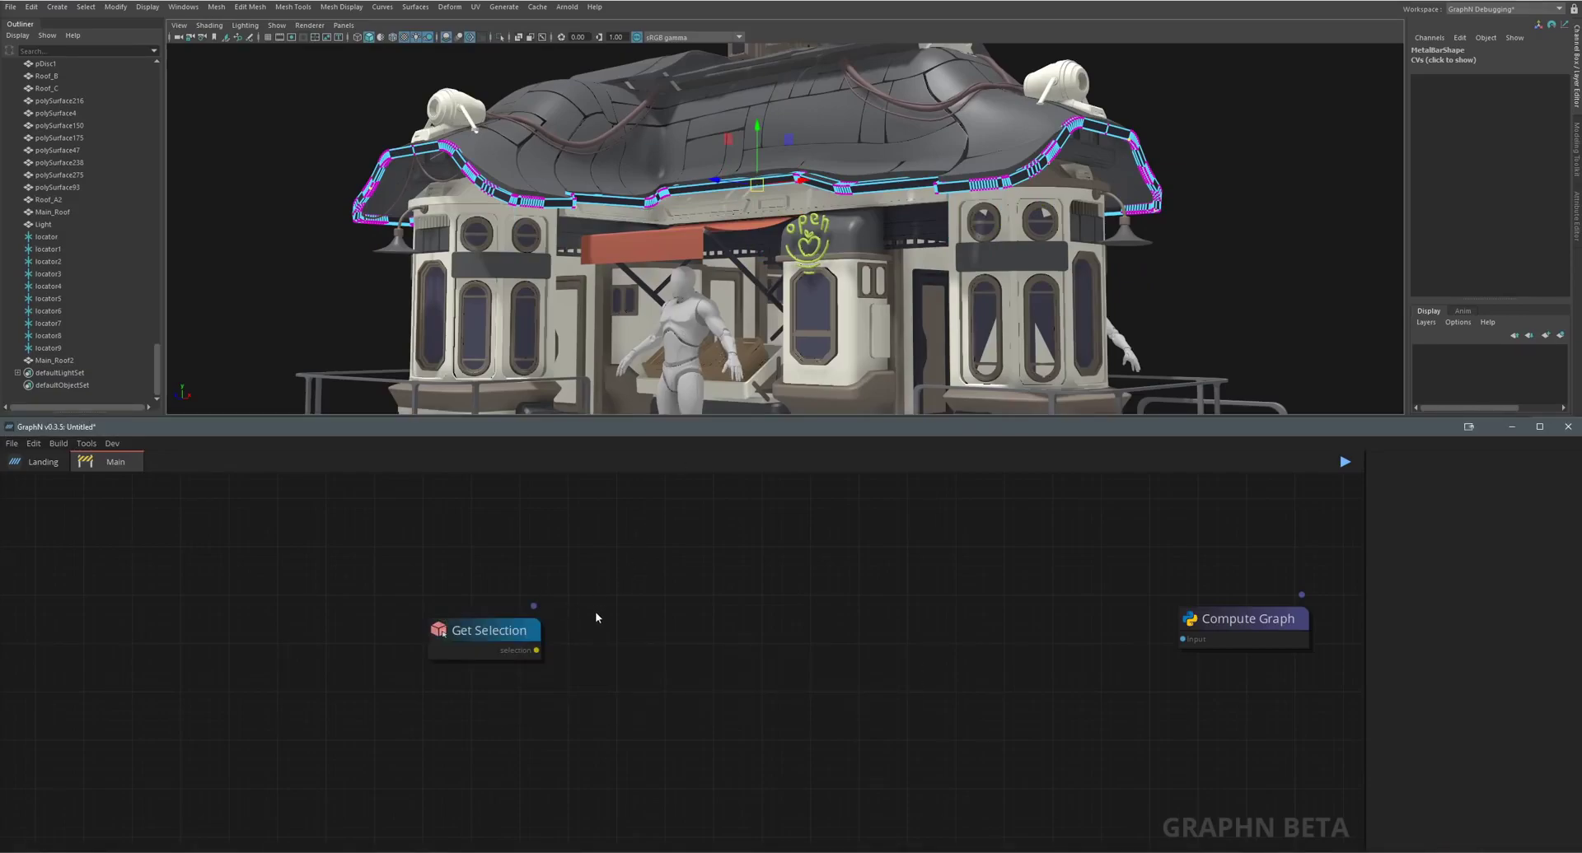
pyautogui.press('Tab')
pyautogui.write('uni')
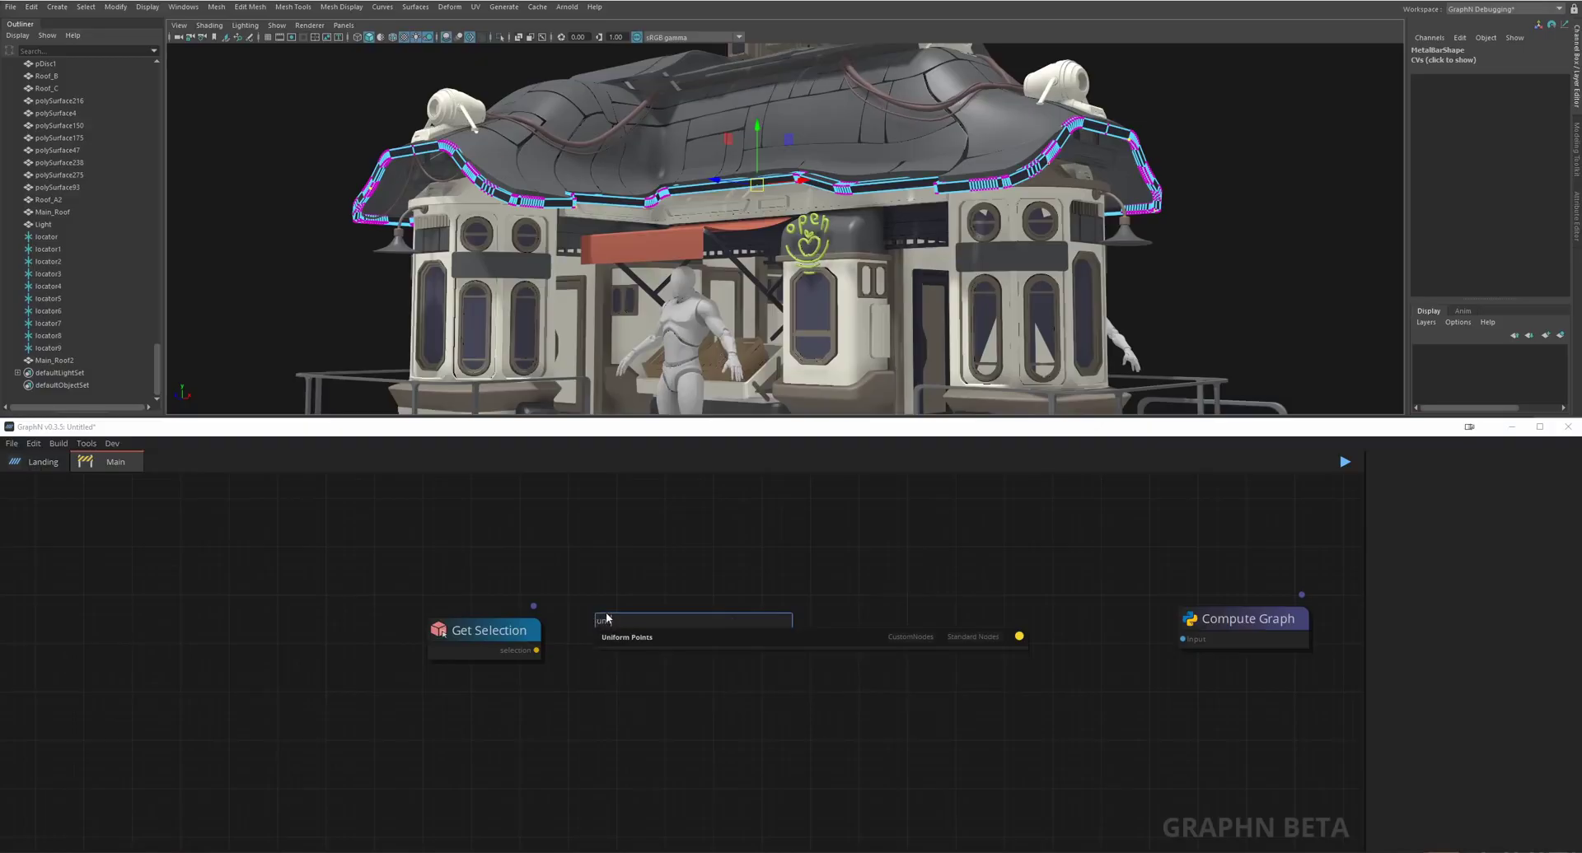
pyautogui.press('Return')
pyautogui.moveTo(535, 651); pyautogui.dragTo(605, 645)
pyautogui.moveTo(487, 638); pyautogui.dragTo(376, 626)
pyautogui.moveTo(653, 643); pyautogui.dragTo(614, 599)
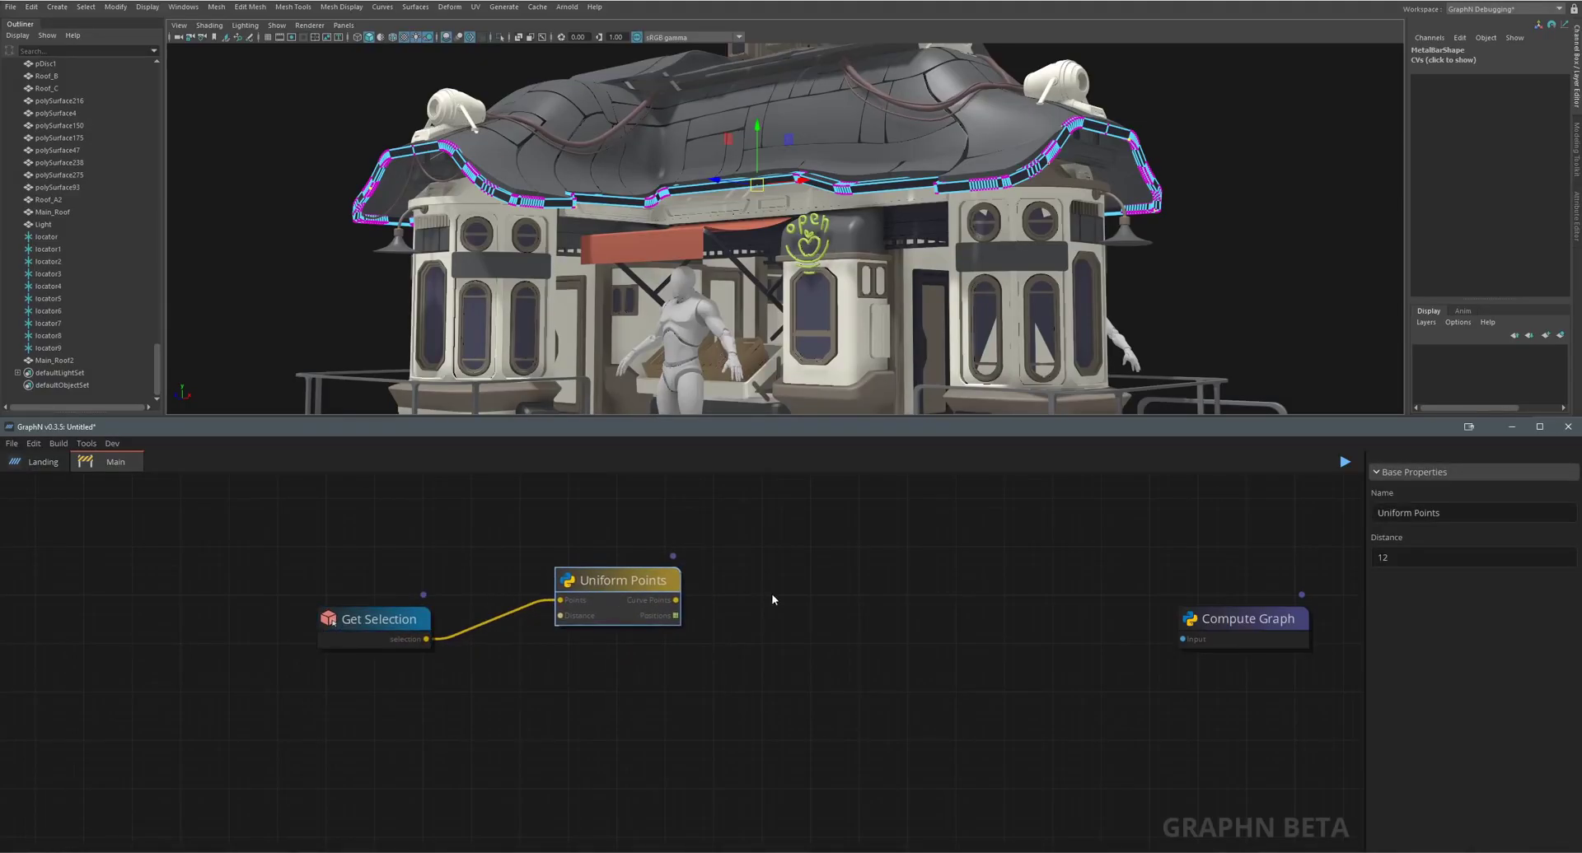
# Add a Gravity to Points node fed by Uniform Points' Curve Points output and the Get Selection output.
pyautogui.press('Tab')
pyautogui.write('gravi')
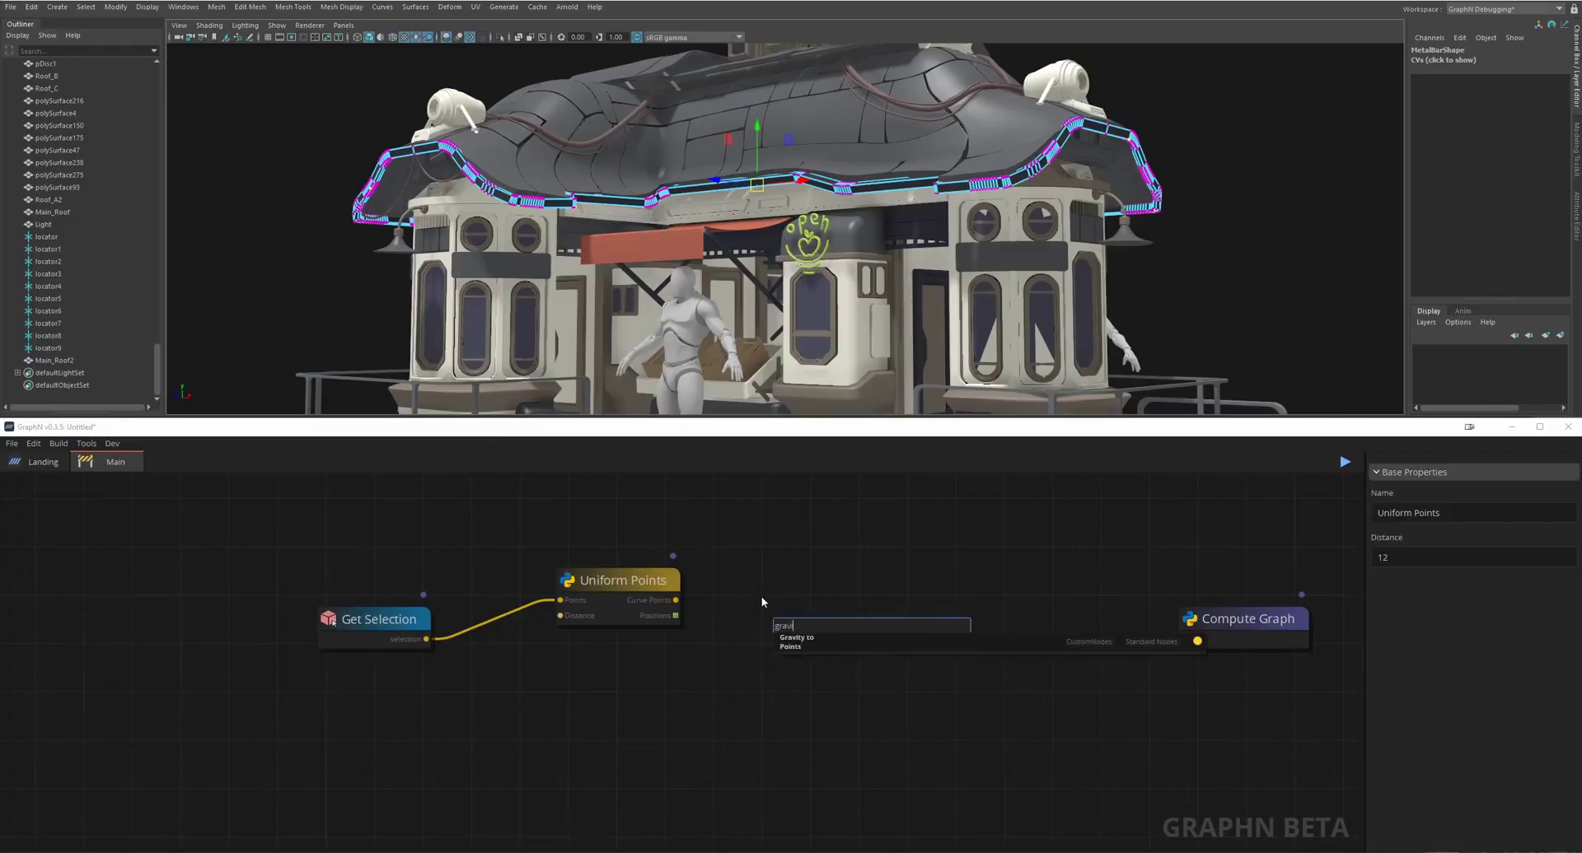
pyautogui.press('Return')
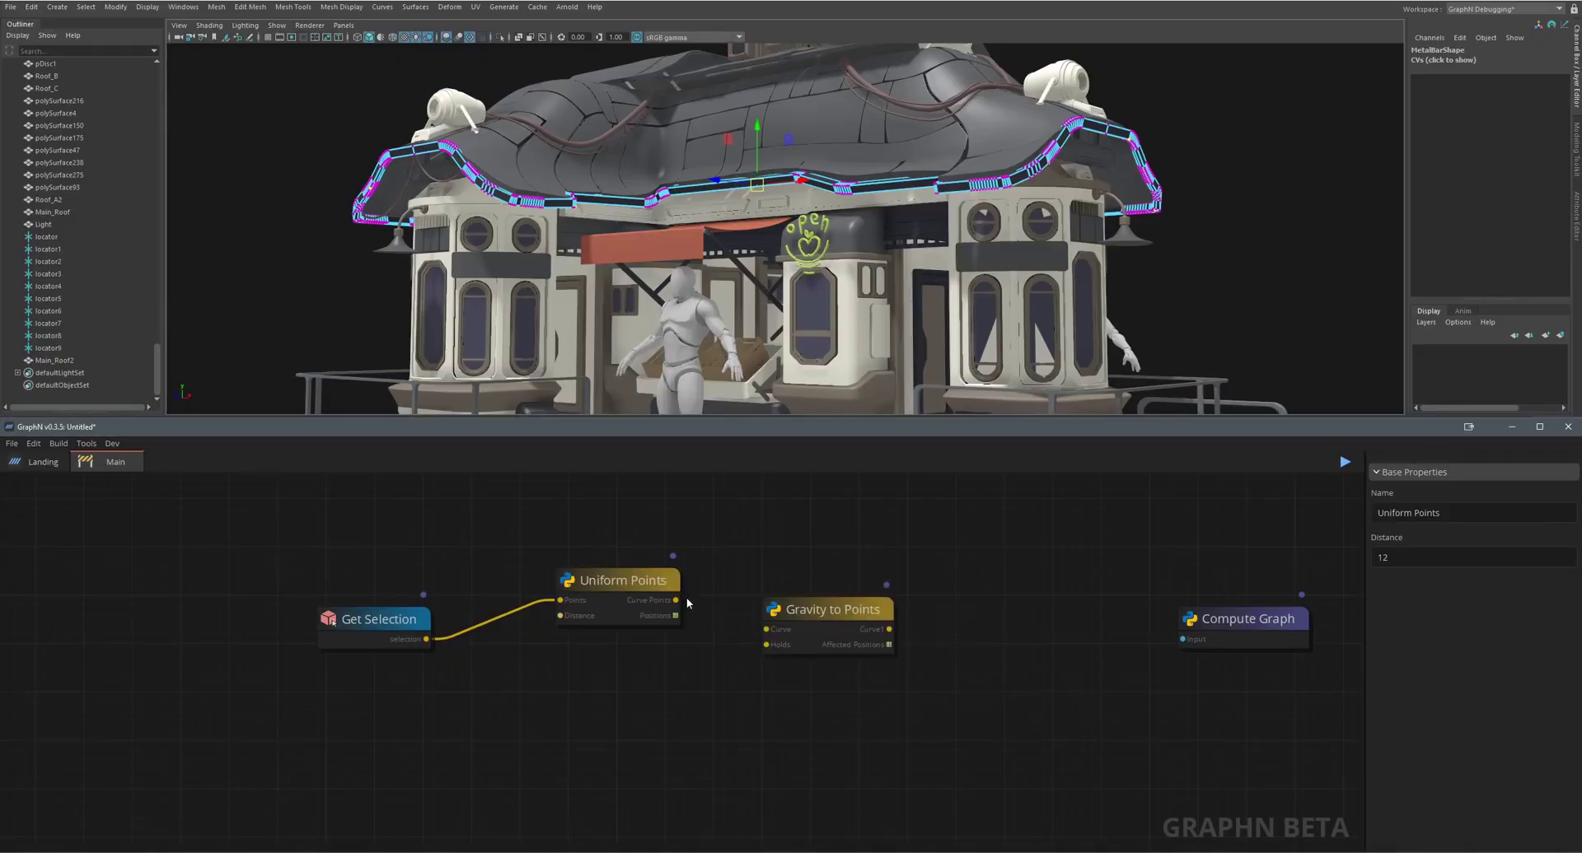
pyautogui.moveTo(675, 600); pyautogui.dragTo(426, 639)
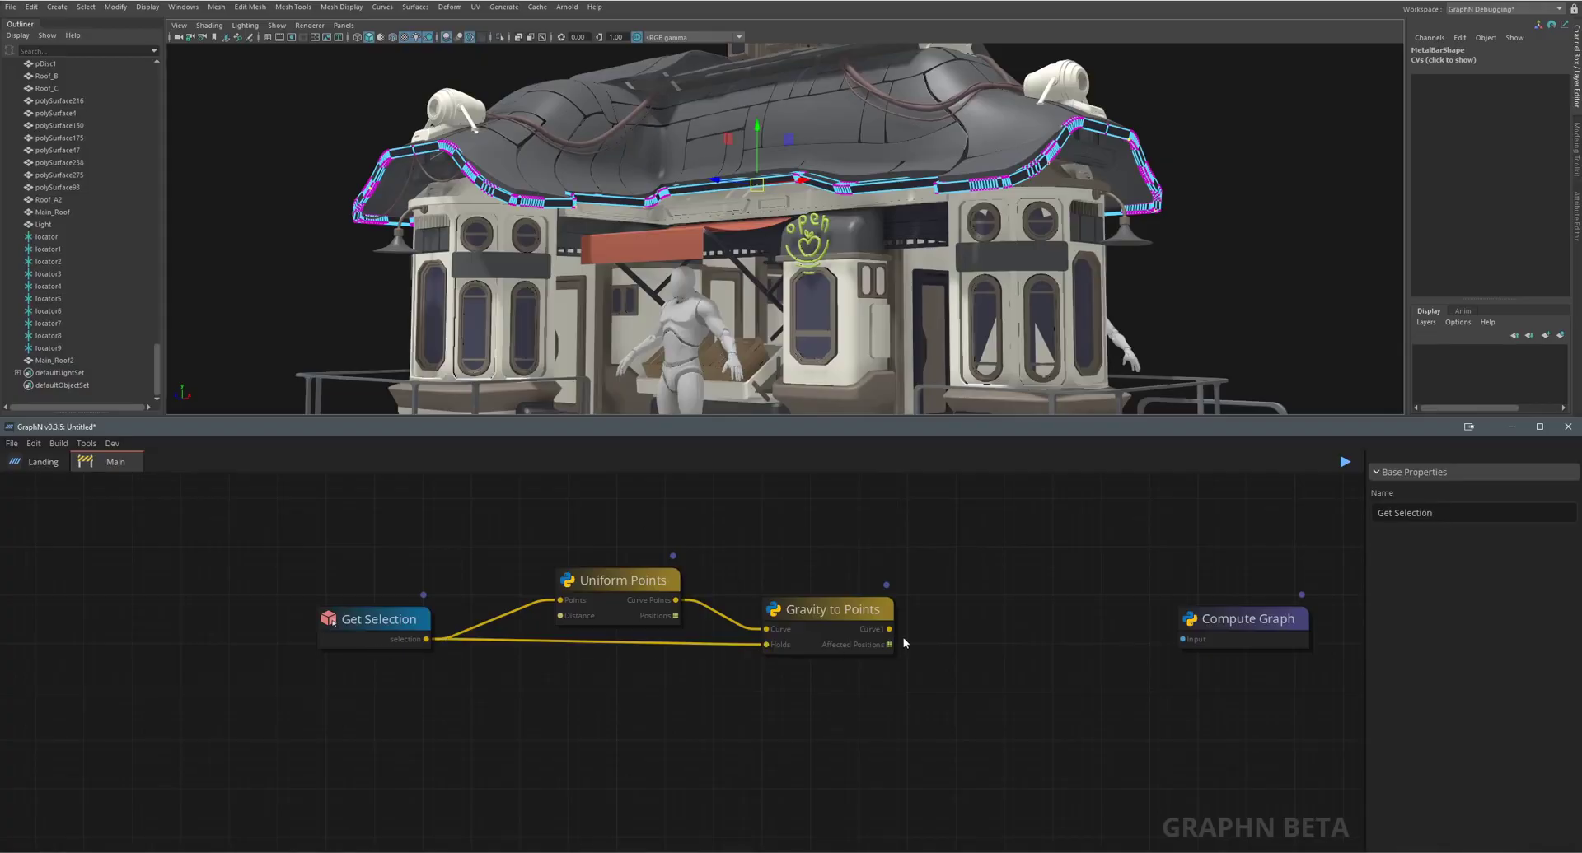
# Connect Gravity to Points' curve output to Compute Graph, and run the graph to generate the hanging curve along the roof edge.
pyautogui.moveTo(888, 628); pyautogui.dragTo(1184, 639)
pyautogui.hotkey('ctrl', 'b')
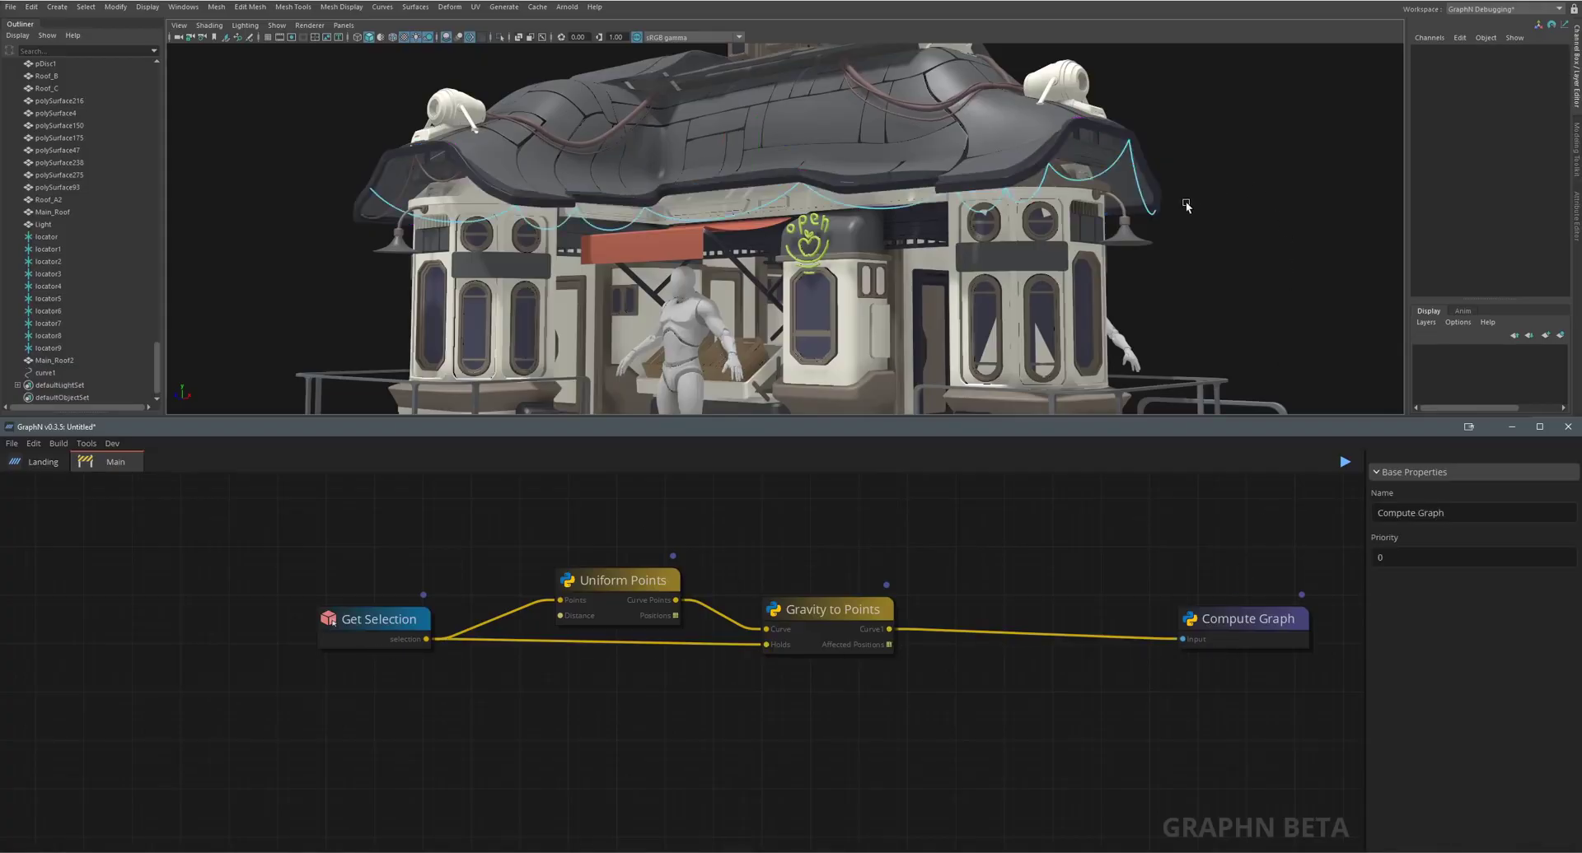
pyautogui.keyDown('alt'); pyautogui.moveTo(1055, 246); pyautogui.dragTo(1030, 292); pyautogui.keyUp('alt')
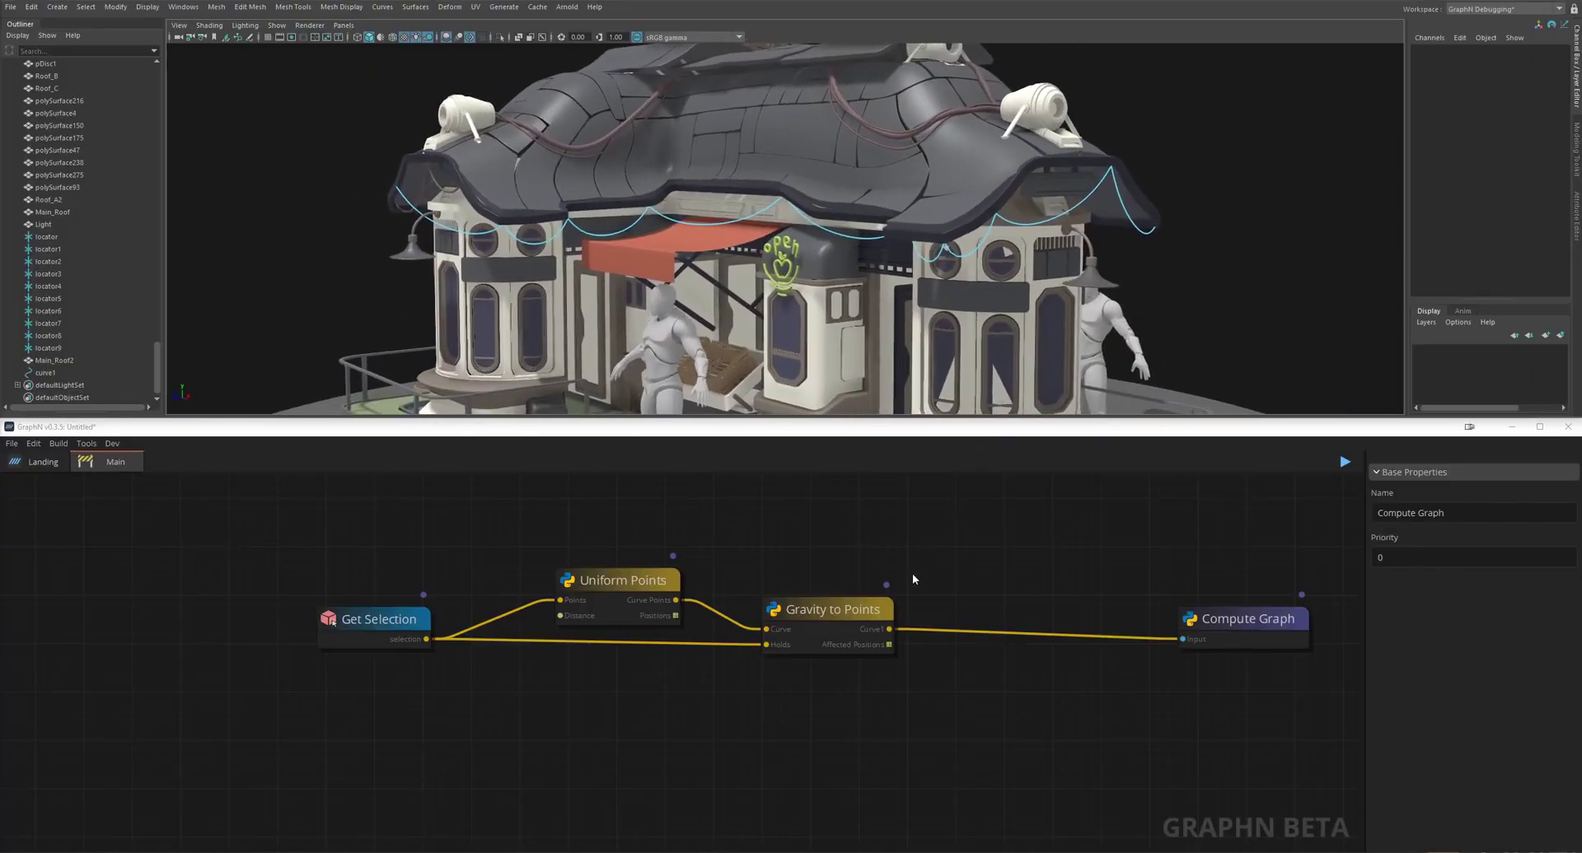
# Insert a Curve to Geometry node between Gravity to Points and Compute Graph, and run the graph to create the cable mesh.
pyautogui.moveTo(832, 609); pyautogui.dragTo(794, 651)
pyautogui.press('Tab')
pyautogui.write('cu')
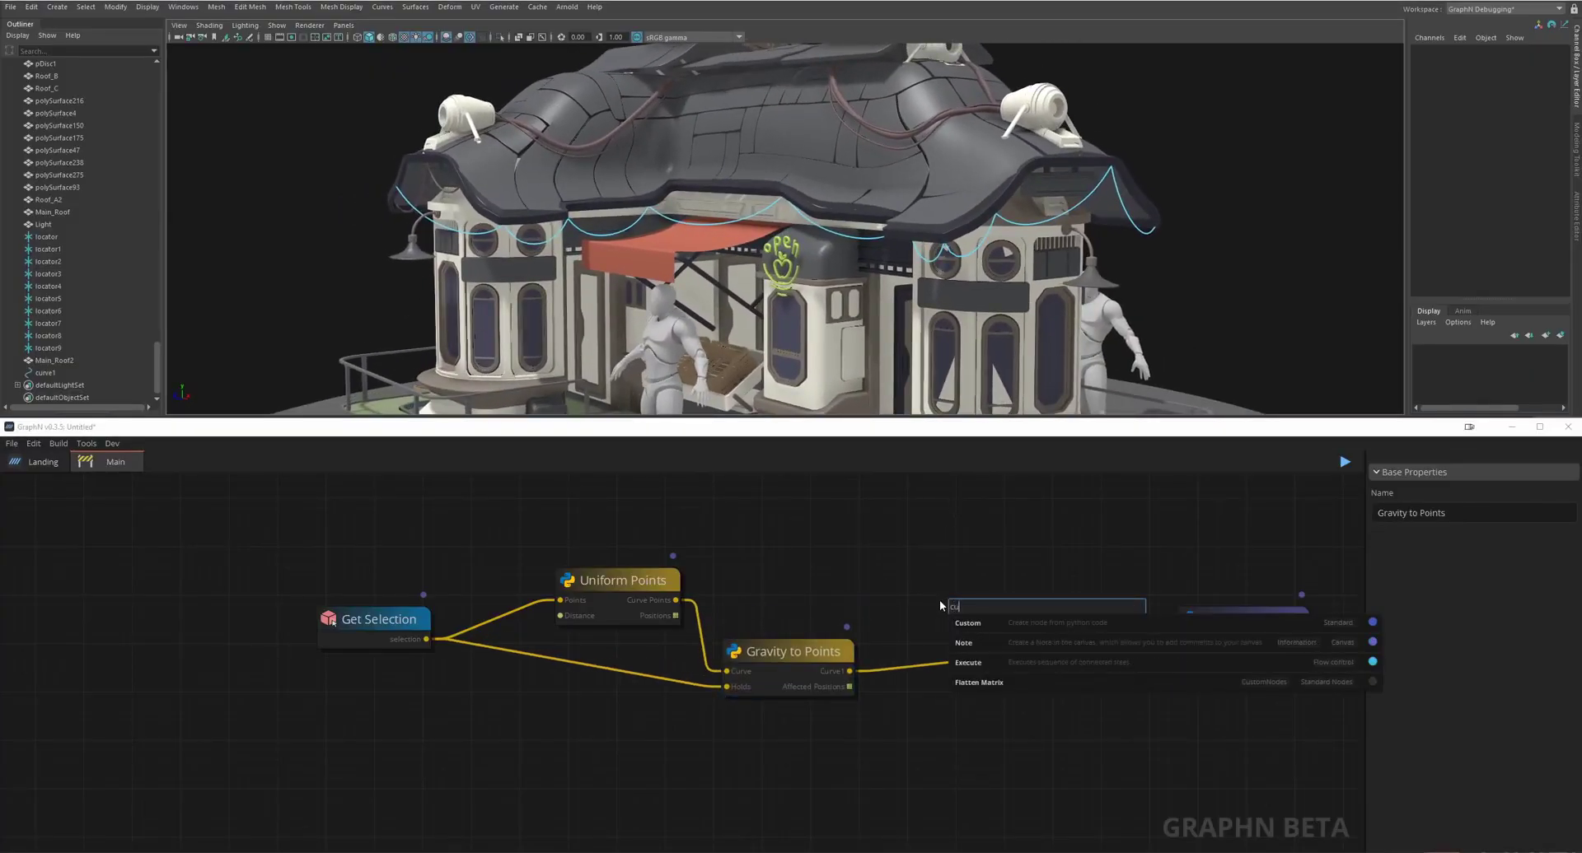
pyautogui.write('rve')
pyautogui.press('Return')
pyautogui.moveTo(944, 633); pyautogui.dragTo(849, 671)
pyautogui.moveTo(1081, 633); pyautogui.dragTo(1182, 639)
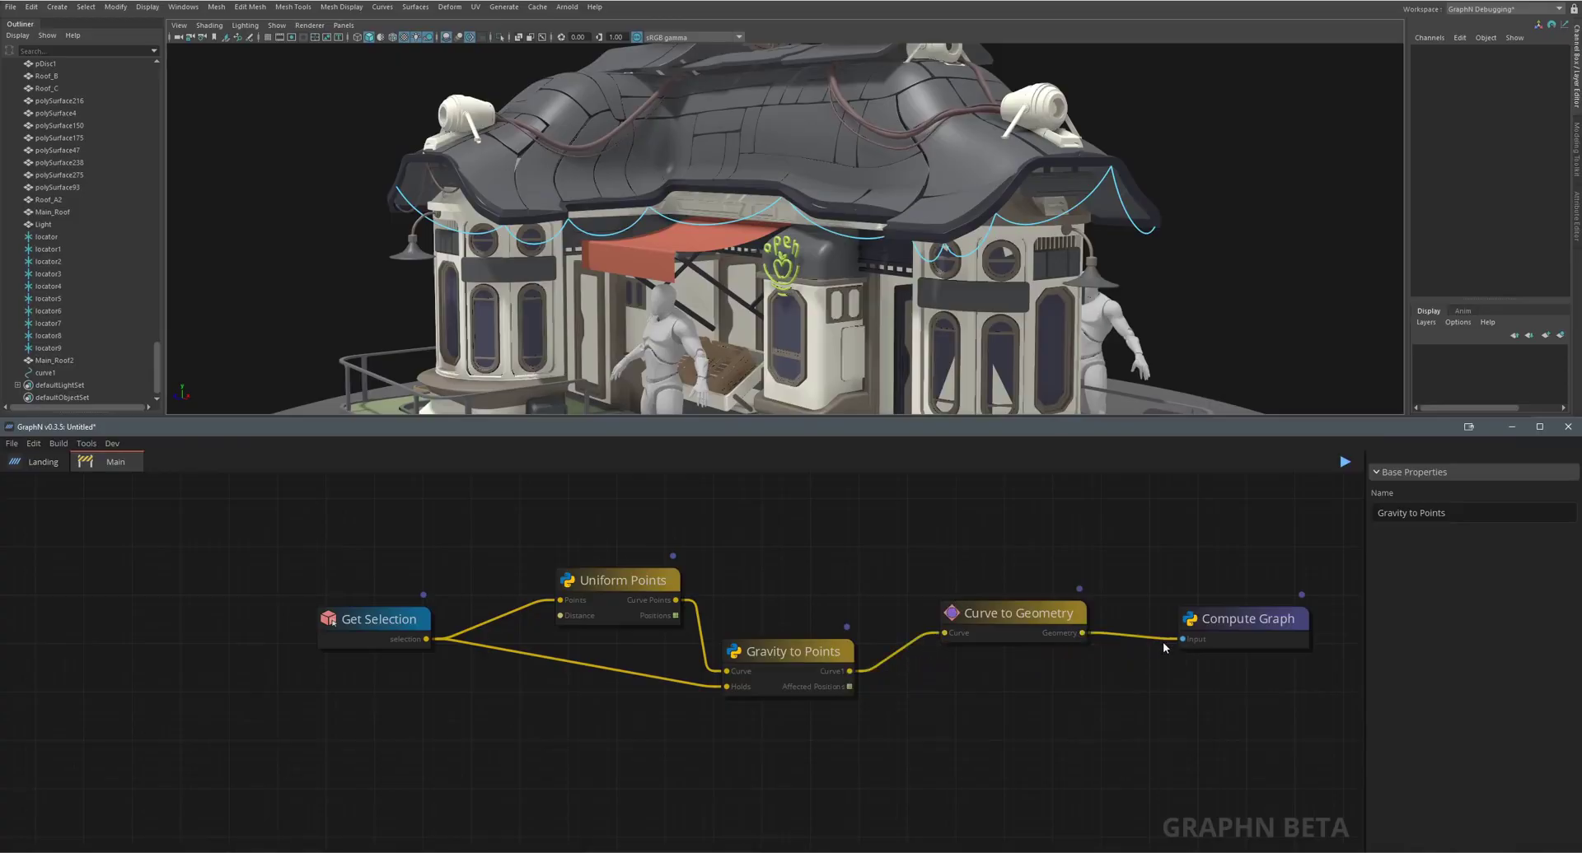
pyautogui.click(1194, 266)
pyautogui.keyDown('alt'); pyautogui.moveTo(1193, 266); pyautogui.dragTo(1079, 249); pyautogui.keyUp('alt')
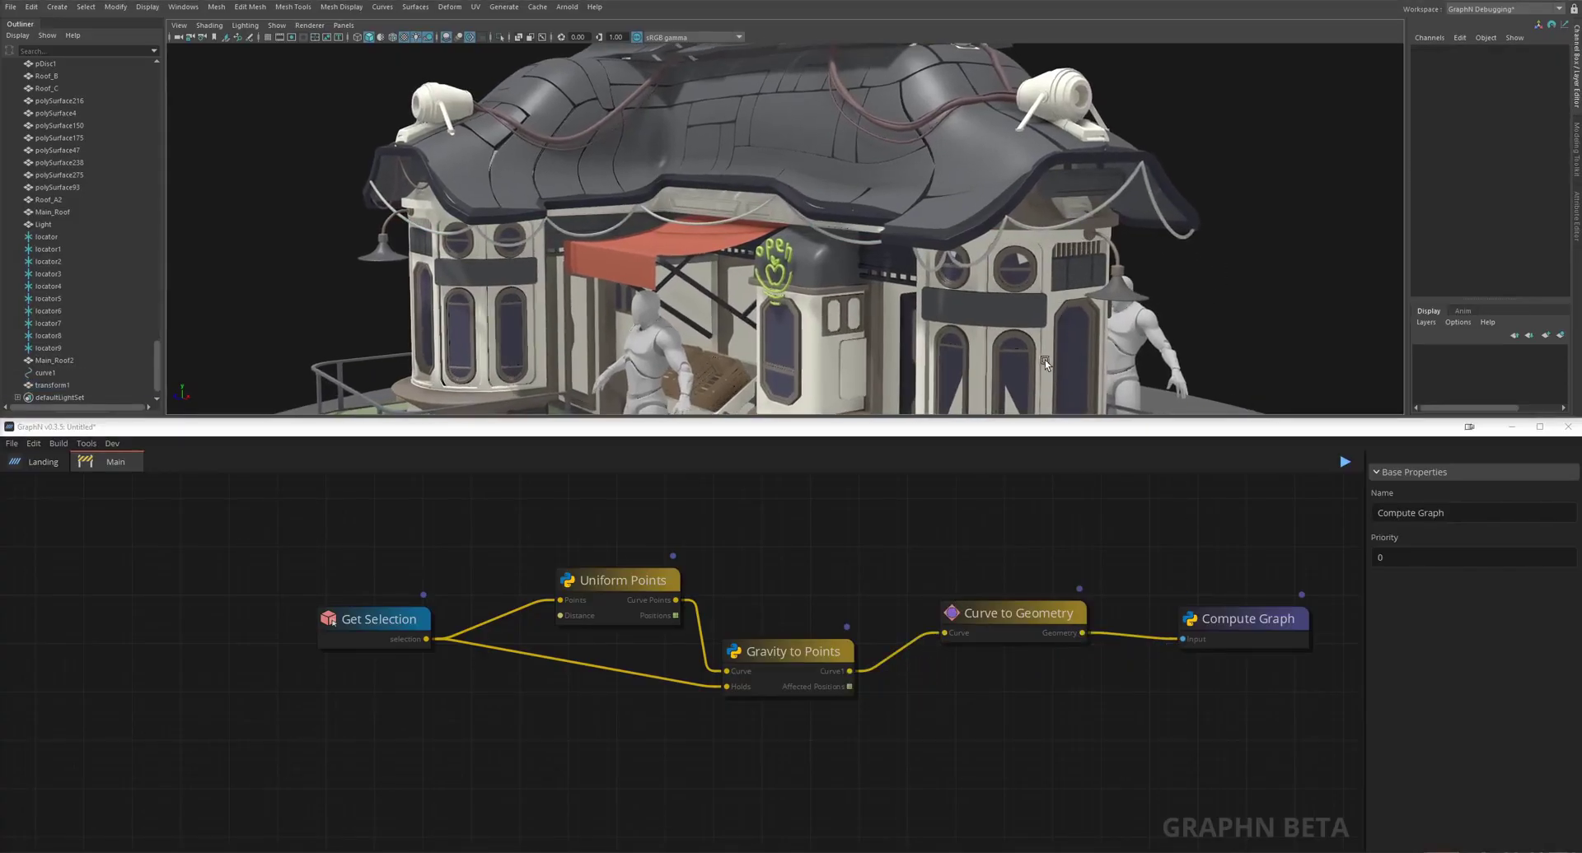
# Make room in the graph and add a getEveryNthPoint node fed by Gravity to Points' Affected Positions output.
pyautogui.moveTo(774, 558); pyautogui.dragTo(387, 698)
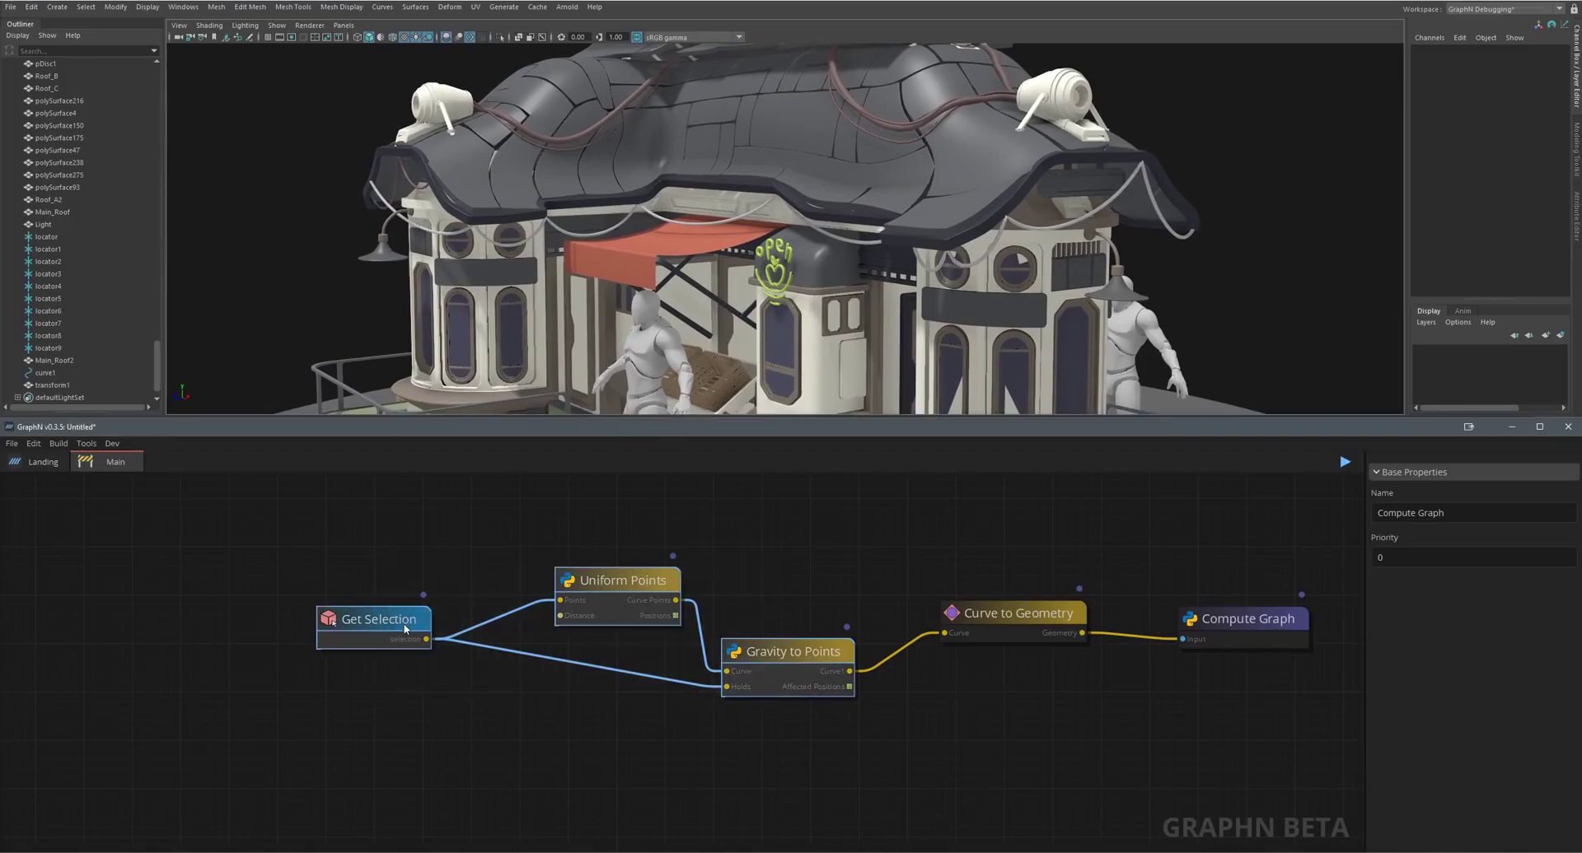
pyautogui.moveTo(404, 629); pyautogui.dragTo(155, 596)
pyautogui.click(335, 680)
pyautogui.moveTo(683, 723); pyautogui.dragTo(711, 653, button='middle')
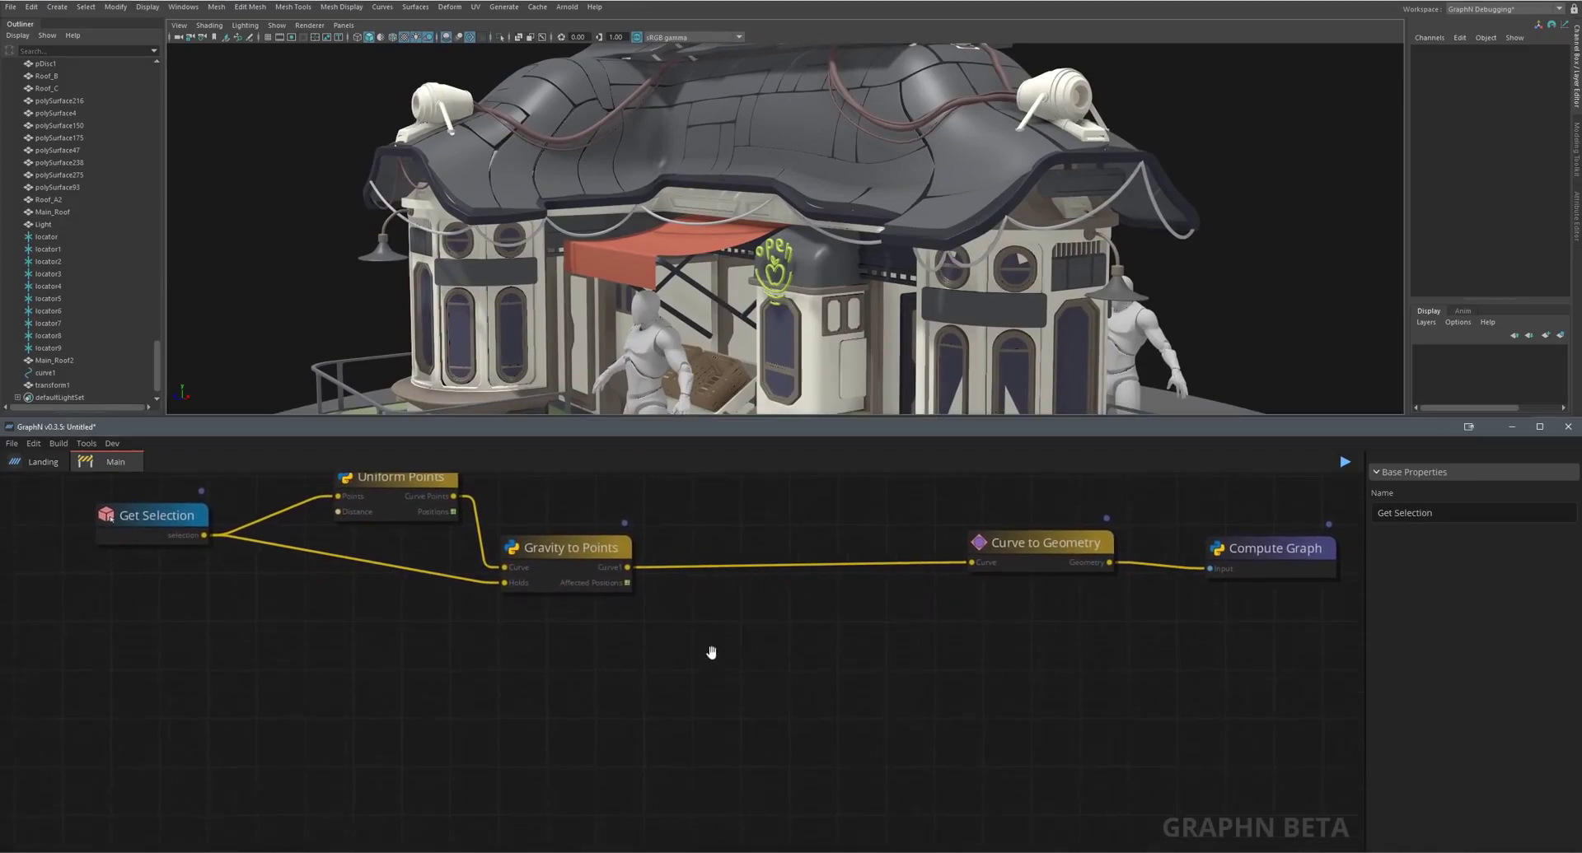
pyautogui.press('Tab')
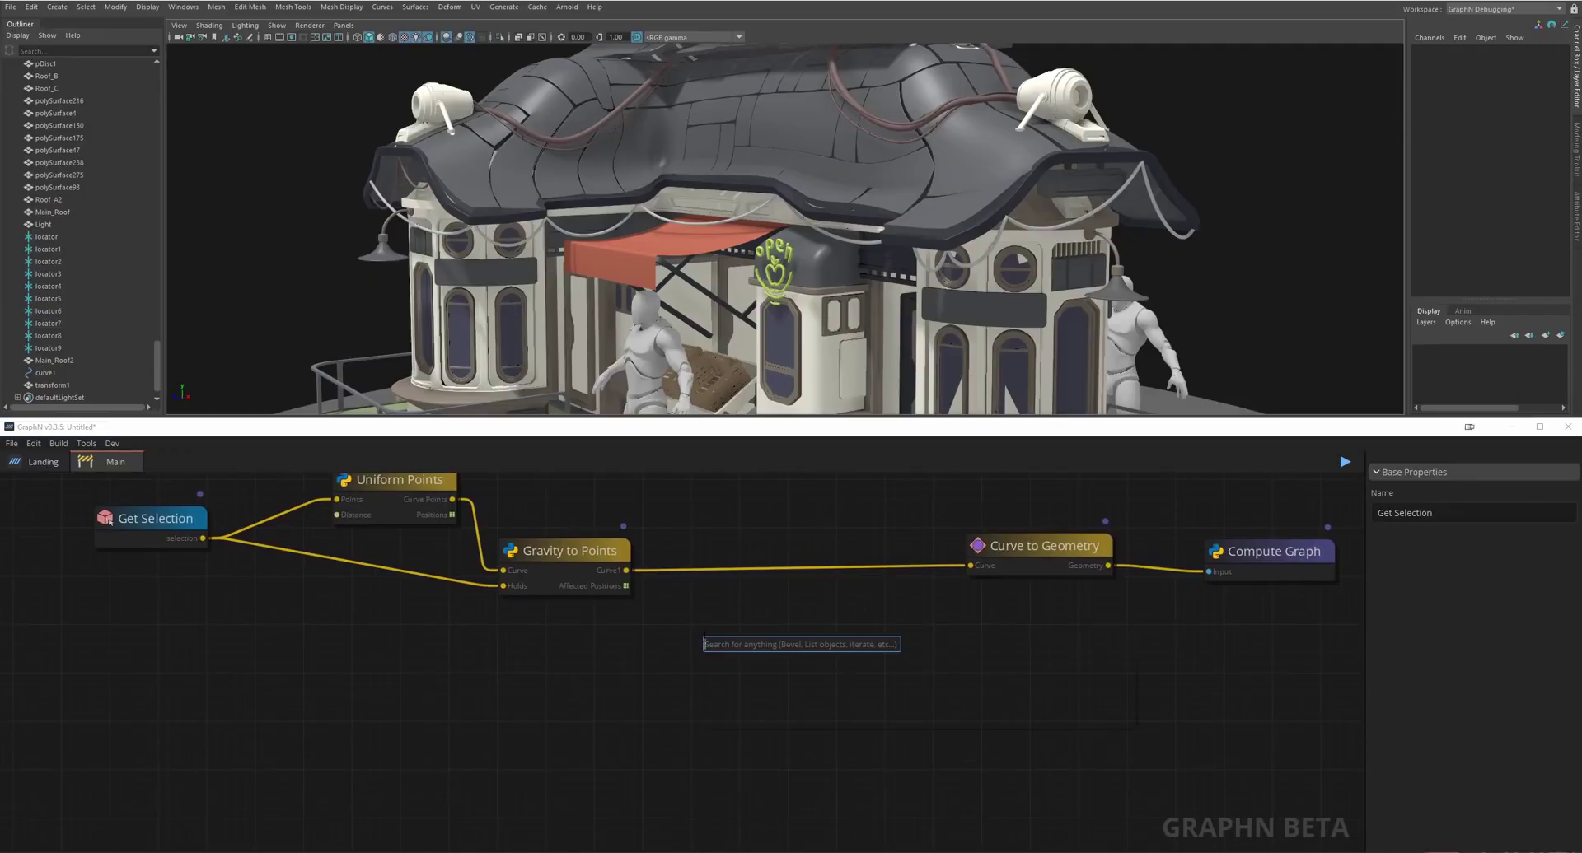
pyautogui.write('every')
pyautogui.press('Return')
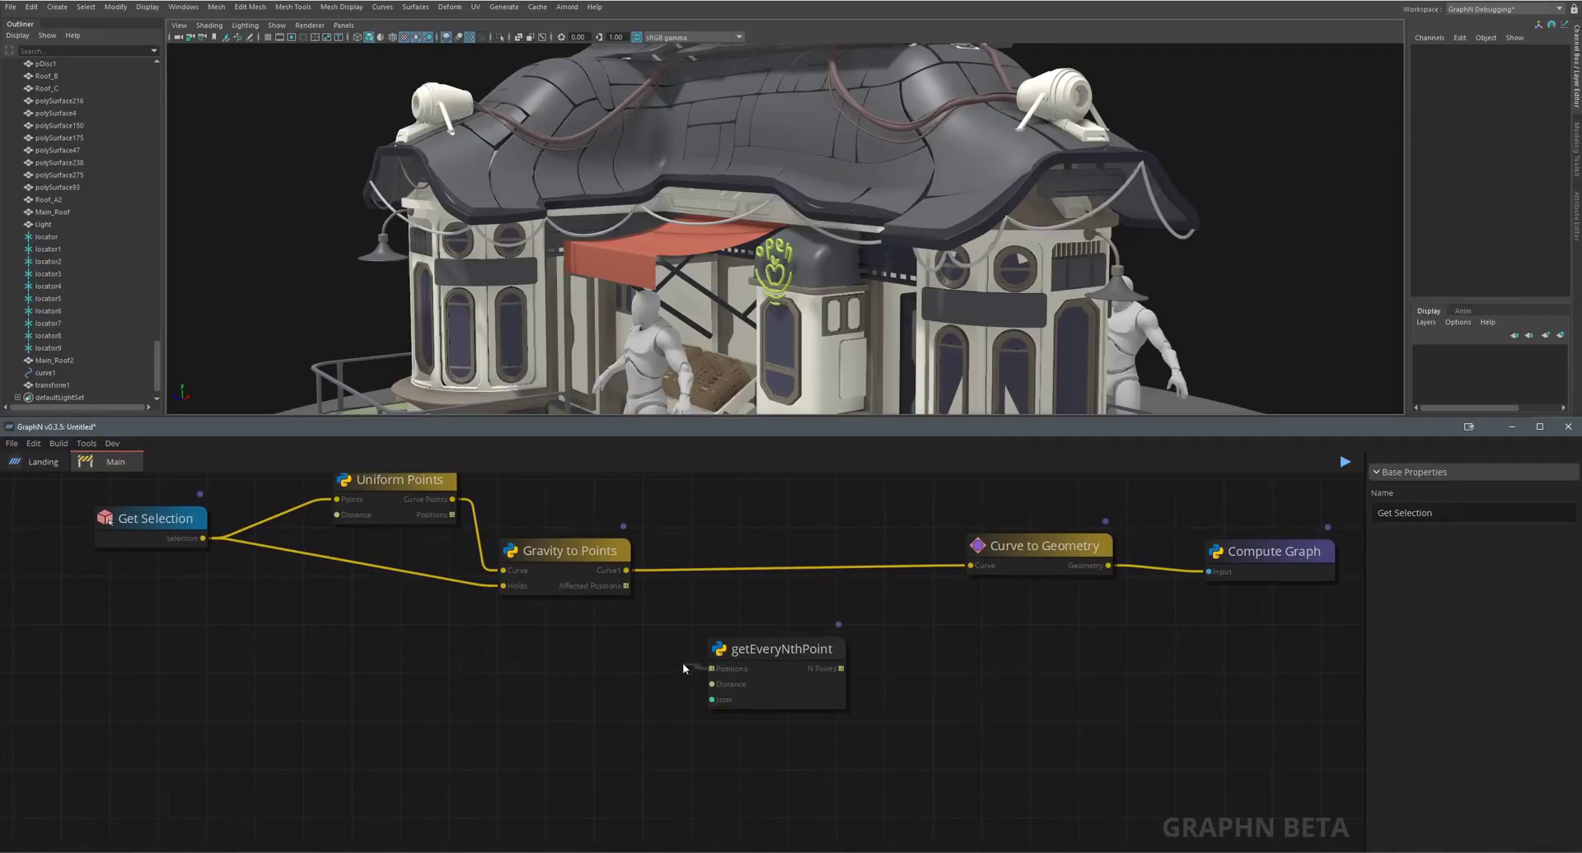
pyautogui.click(616, 587)
# Set the getEveryNthPoint distance to 5, enable Jitter, and place the node below Gravity to Points.
pyautogui.click(765, 692)
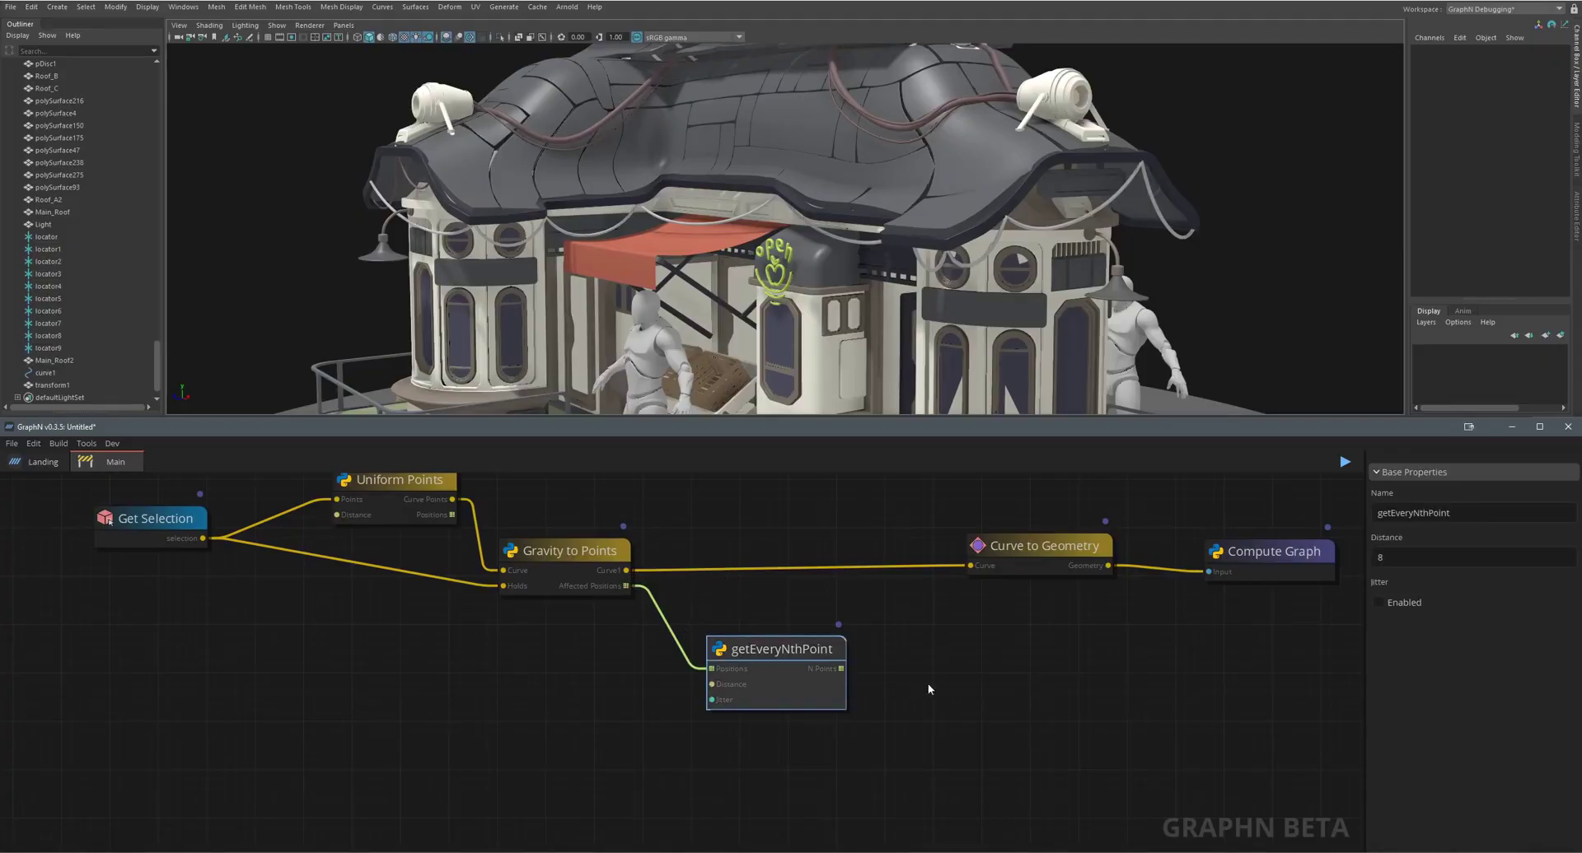
pyautogui.doubleClick(1370, 561)
pyautogui.click(981, 674)
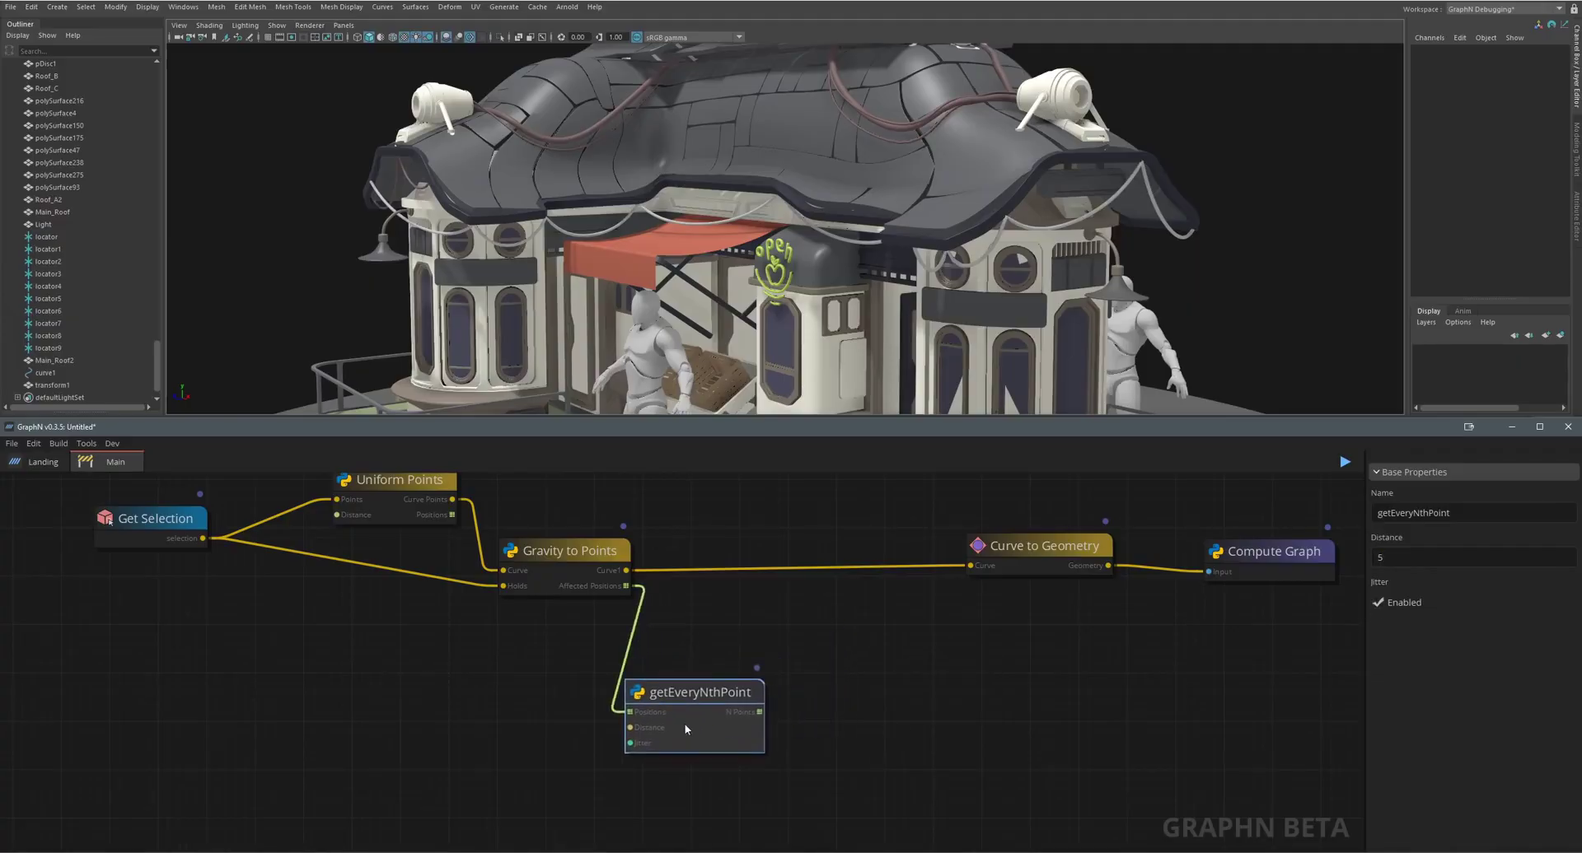
pyautogui.moveTo(685, 729); pyautogui.dragTo(623, 717)
# Add a Duplicate on Points node beside getEveryNthPoint in the graph.
pyautogui.click(880, 663)
pyautogui.press('Tab')
pyautogui.write('du')
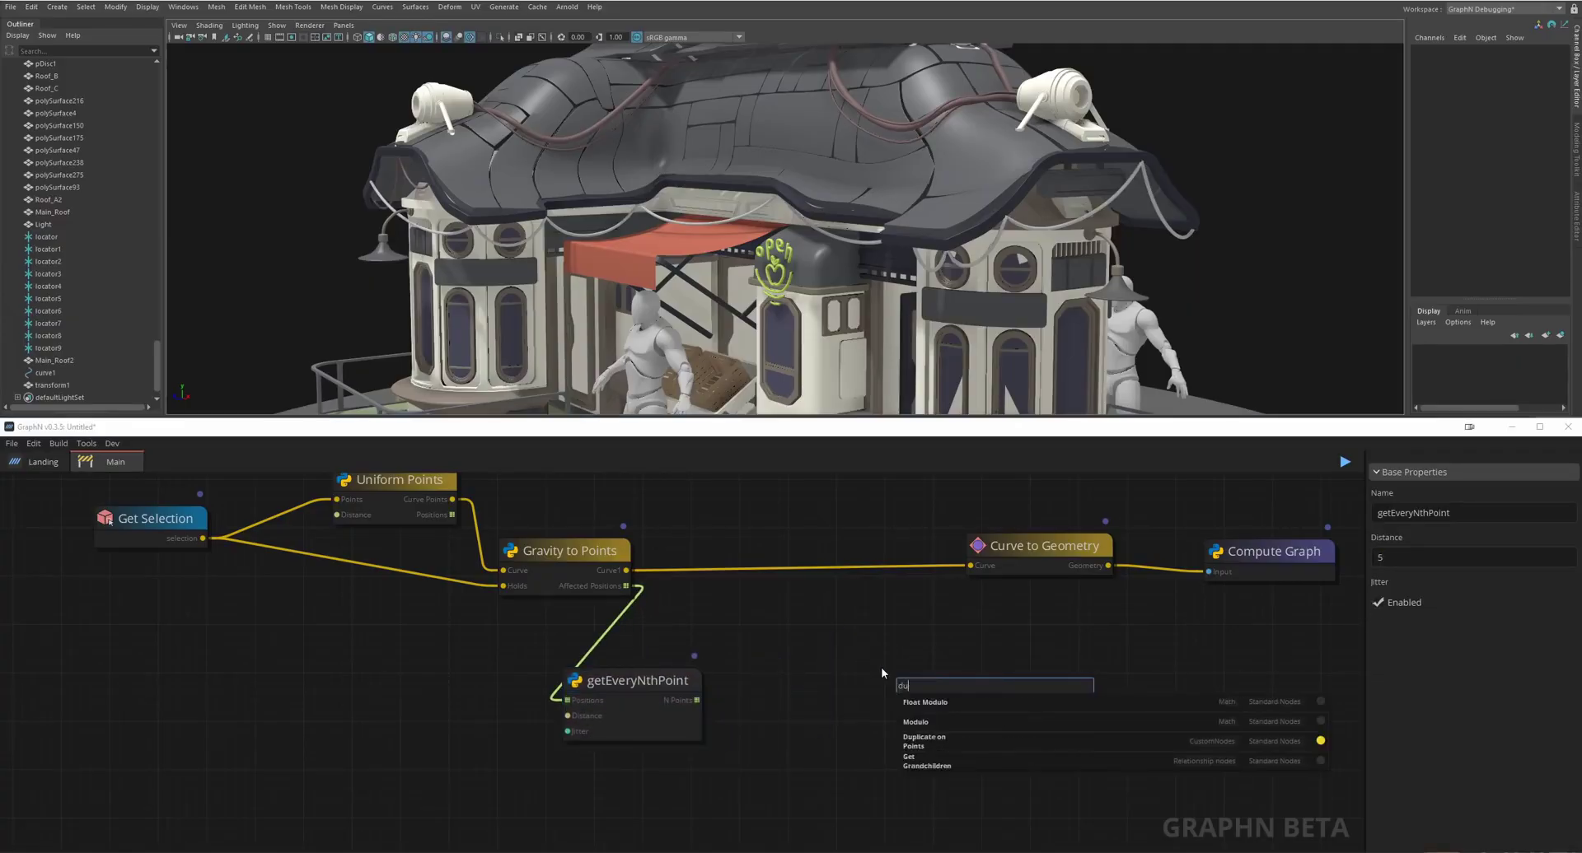
pyautogui.write('p')
pyautogui.press('Return')
pyautogui.moveTo(980, 697); pyautogui.dragTo(1095, 704)
# Bring the Light object into the graph, wire it through a New Selection node into Duplicate on Points, and connect N Points to transforms.
pyautogui.moveTo(51, 226); pyautogui.dragTo(636, 811, button='middle')
pyautogui.moveTo(778, 752); pyautogui.dragTo(699, 674, button='middle')
pyautogui.press('Tab')
pyautogui.write('new')
pyautogui.click(755, 719)
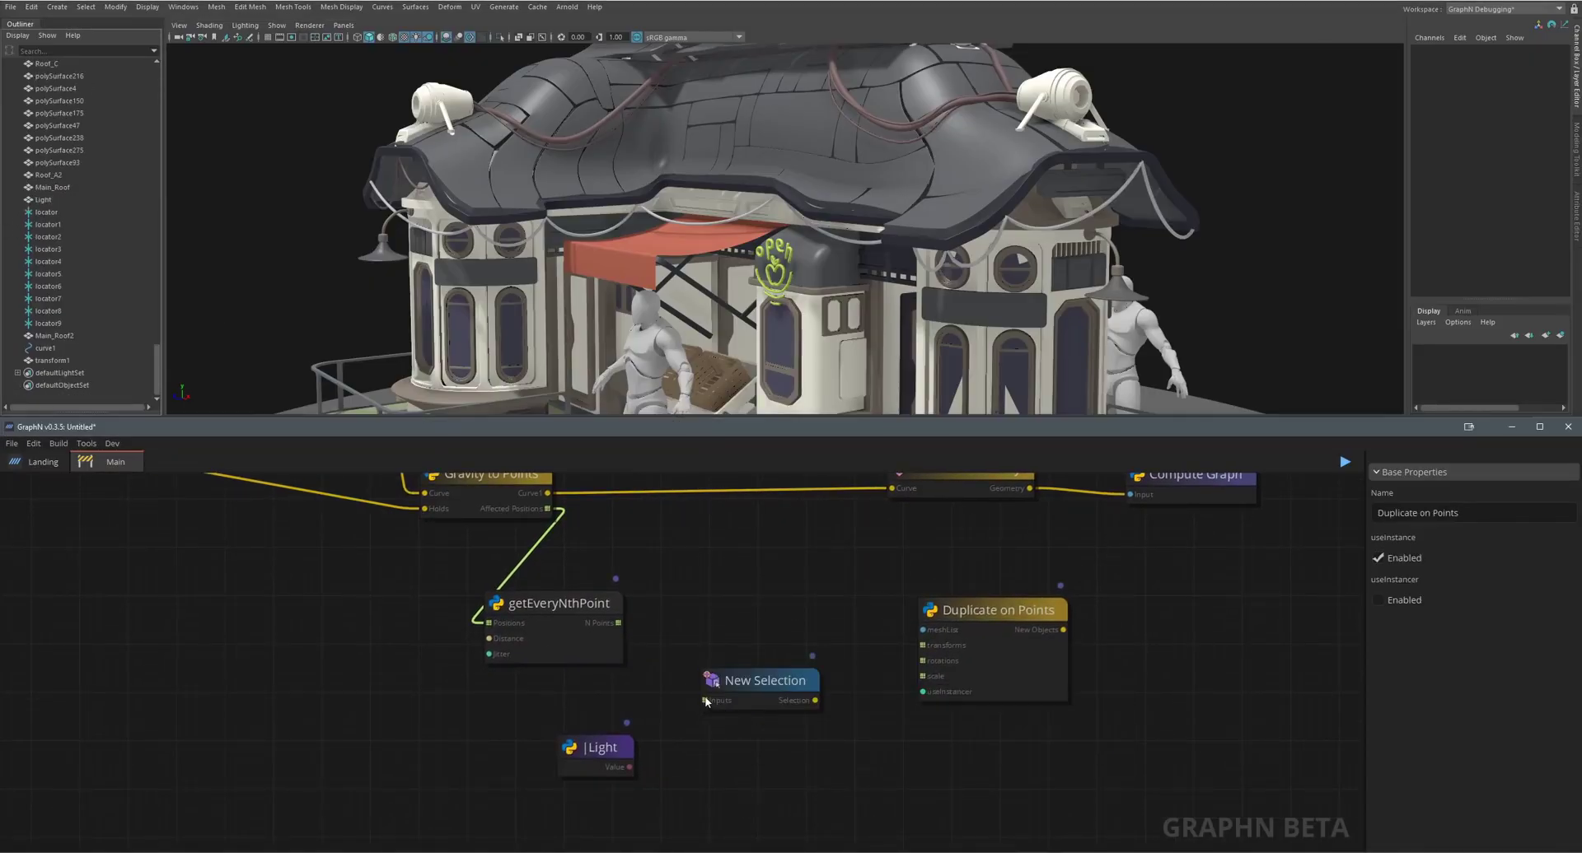
pyautogui.moveTo(705, 701); pyautogui.dragTo(629, 767)
pyautogui.moveTo(815, 701); pyautogui.dragTo(618, 623)
# Disconnect Curve to Geometry from Compute Graph, and add an Execute node with a second input.
pyautogui.moveTo(1062, 650); pyautogui.dragTo(734, 735, button='middle')
pyautogui.moveTo(868, 560); pyautogui.dragTo(804, 626)
pyautogui.press('Tab')
pyautogui.write('exe')
pyautogui.press('Return')
pyautogui.click(855, 642)
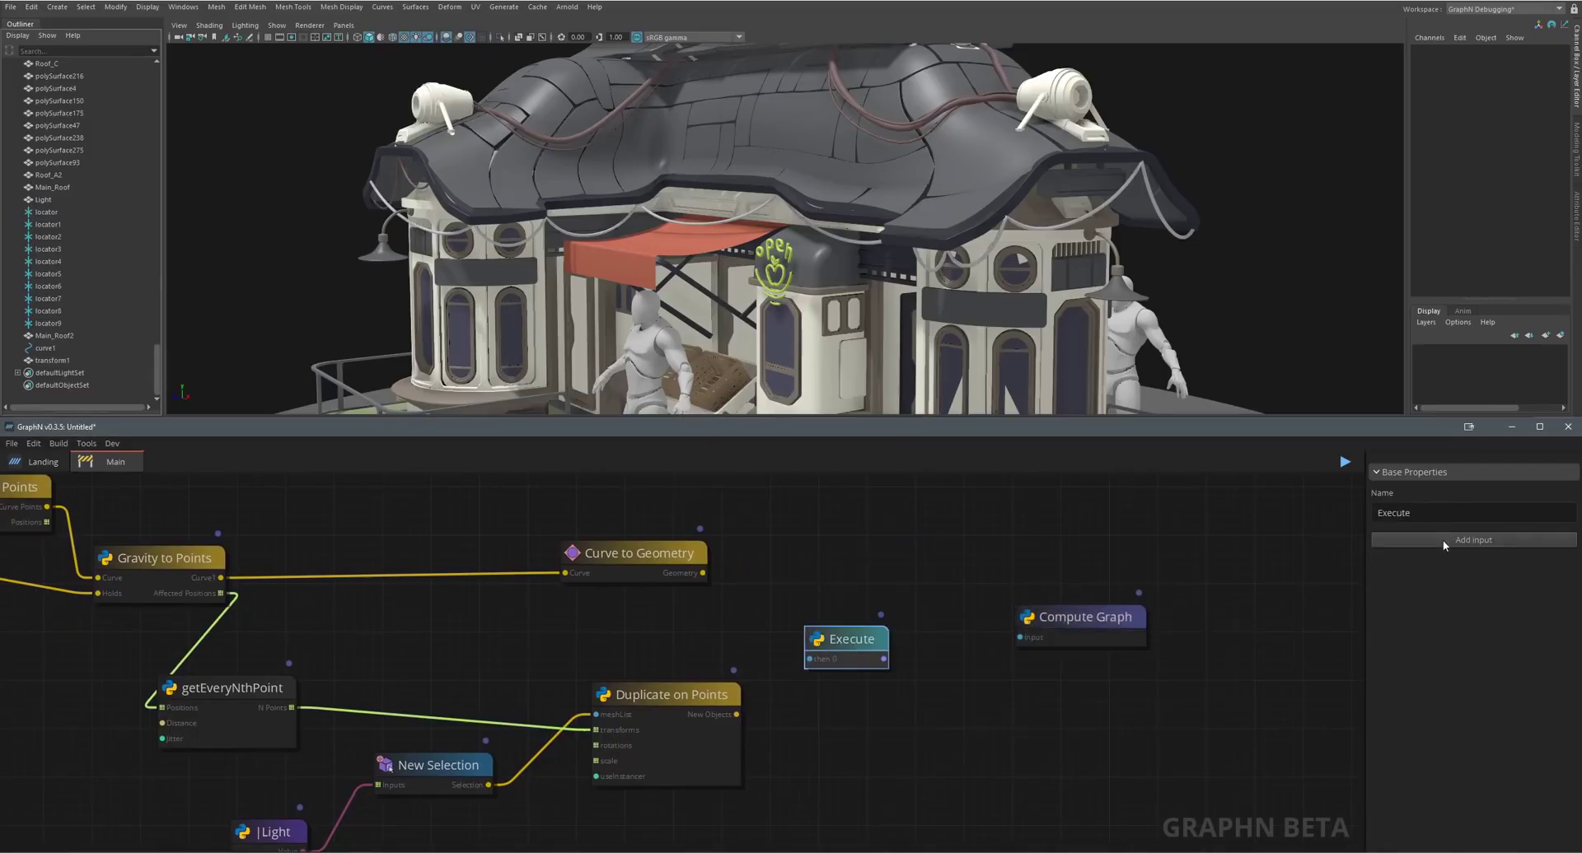
pyautogui.click(1443, 544)
# Wire Curve to Geometry and Duplicate on Points through Execute into Compute Graph, and run the graph to hang the lights.
pyautogui.moveTo(1018, 638); pyautogui.dragTo(886, 659)
pyautogui.moveTo(809, 658); pyautogui.dragTo(702, 573)
pyautogui.moveTo(809, 675); pyautogui.dragTo(736, 715)
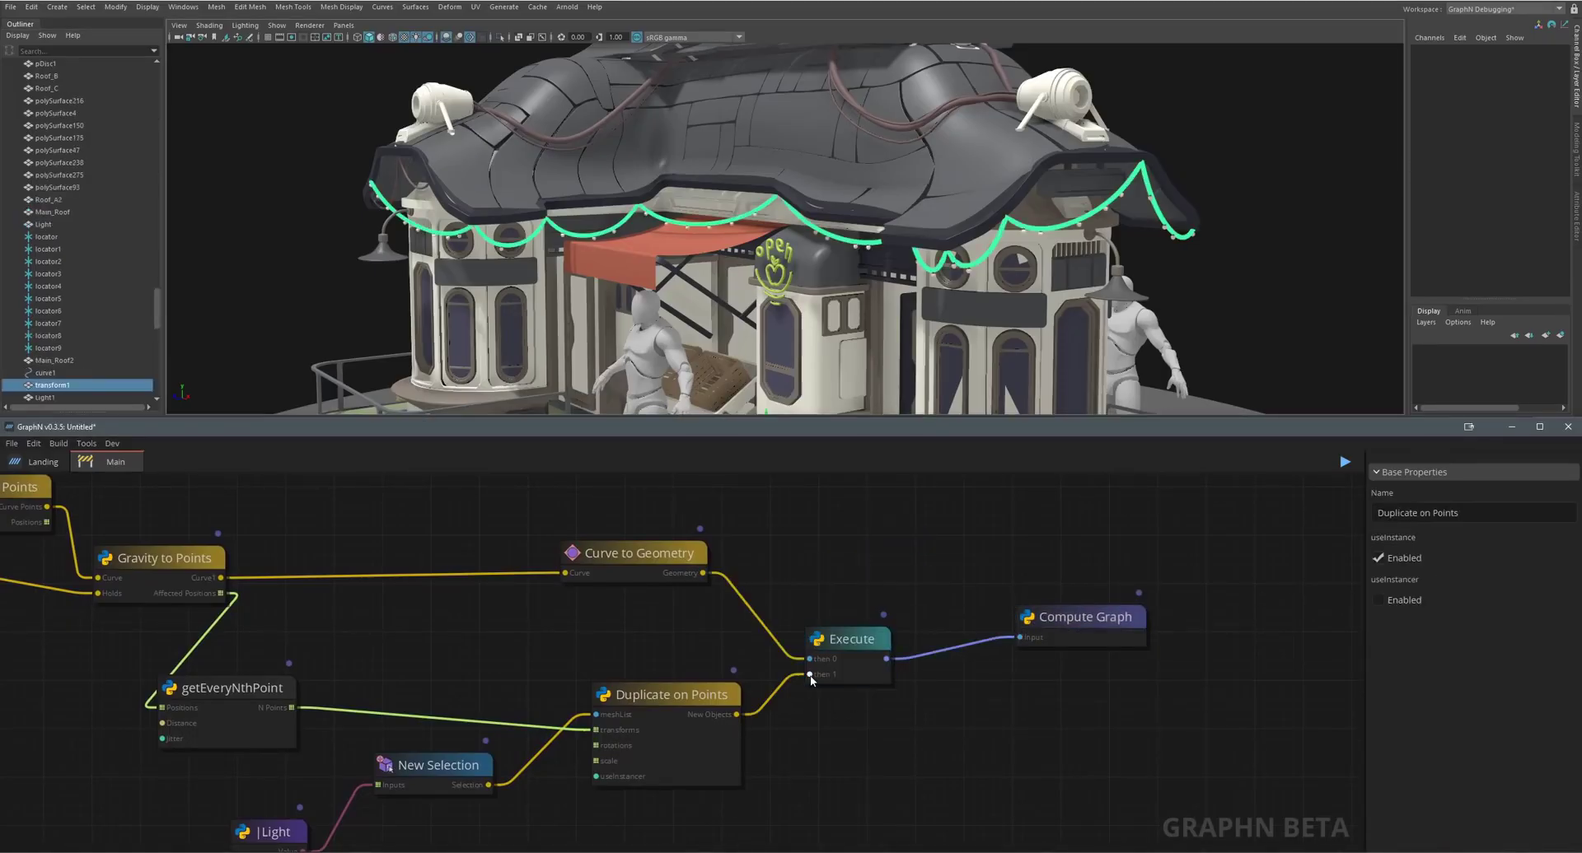
pyautogui.click(1235, 269)
pyautogui.keyDown('alt'); pyautogui.moveTo(832, 255); pyautogui.dragTo(906, 254); pyautogui.keyUp('alt')
pyautogui.click(819, 199)
pyautogui.moveTo(820, 199); pyautogui.dragTo(924, 541, button='right')
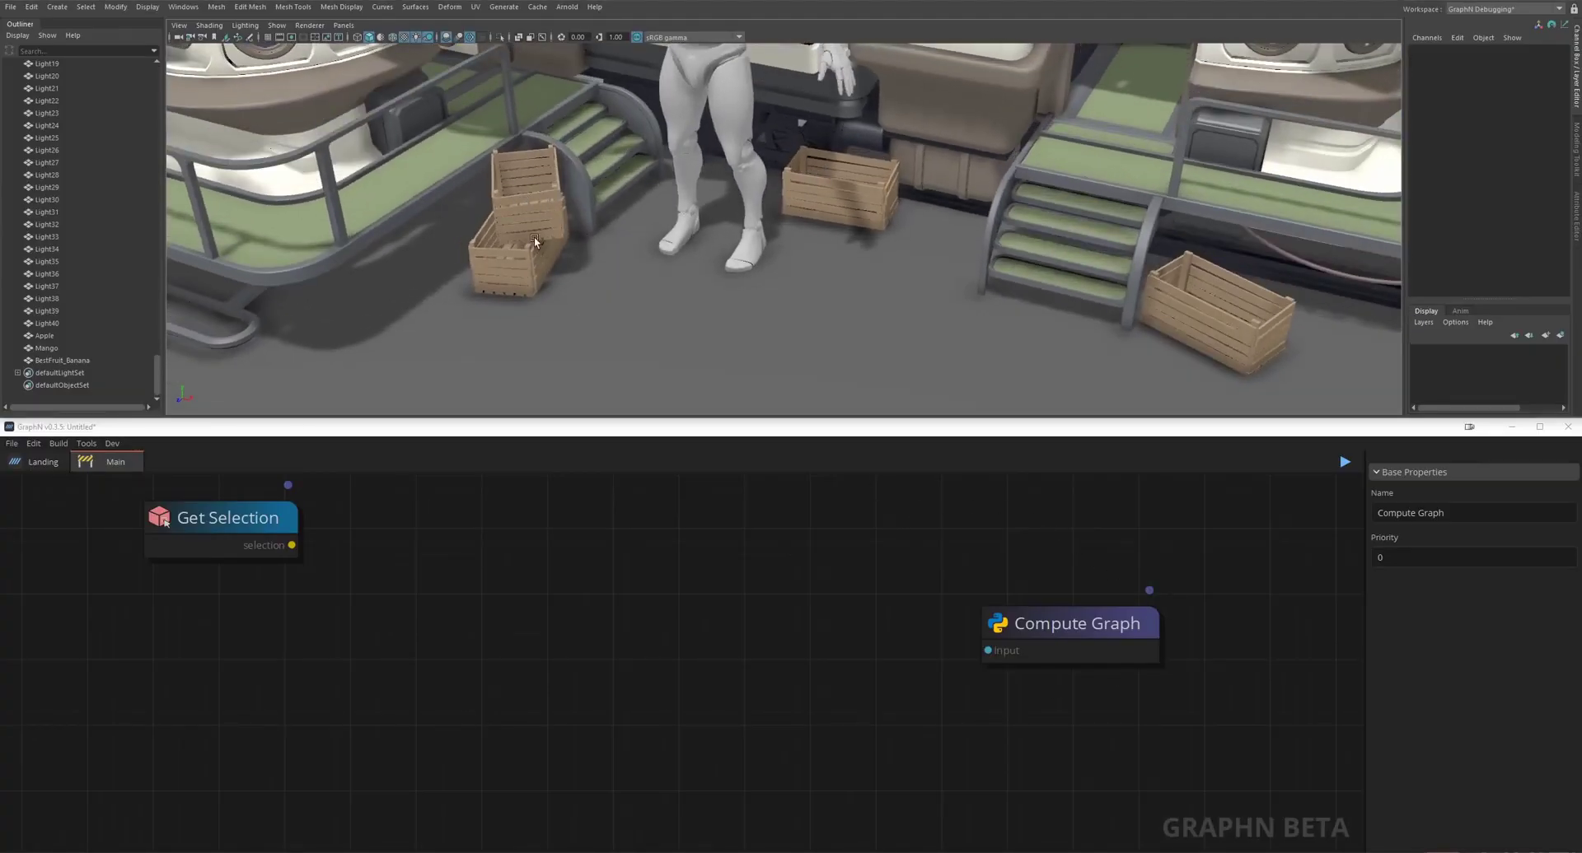
# Select the upper crate of the stack beside the stairs, isolate it and frame it in the viewport.
pyautogui.click(541, 209)
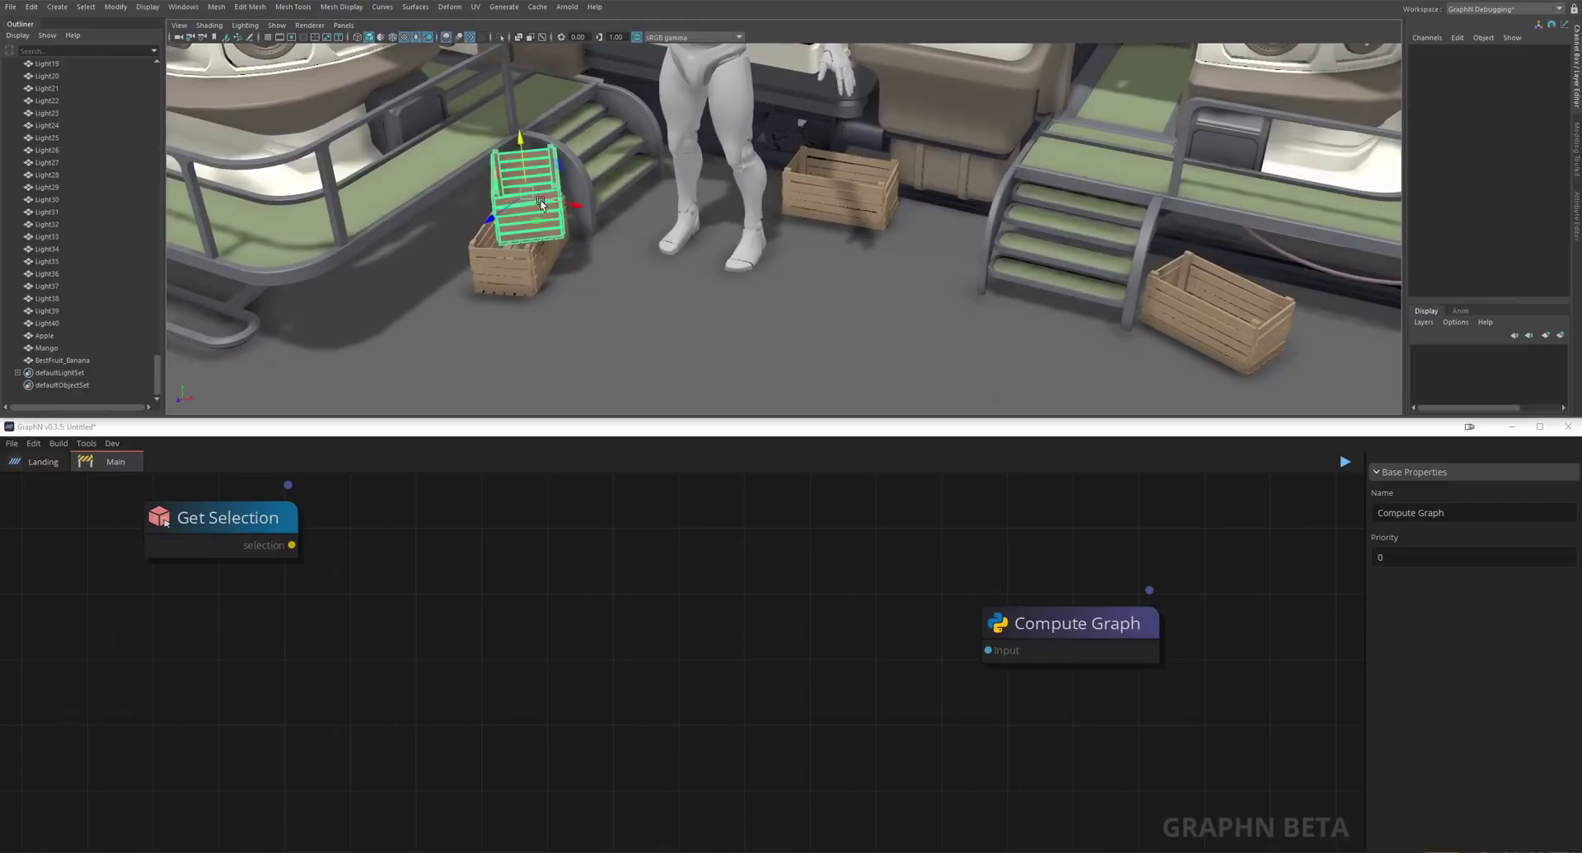
pyautogui.hotkey('ctrl', '1')
pyautogui.press('f')
pyautogui.keyDown('alt'); pyautogui.moveTo(1034, 194); pyautogui.dragTo(906, 290); pyautogui.keyUp('alt')
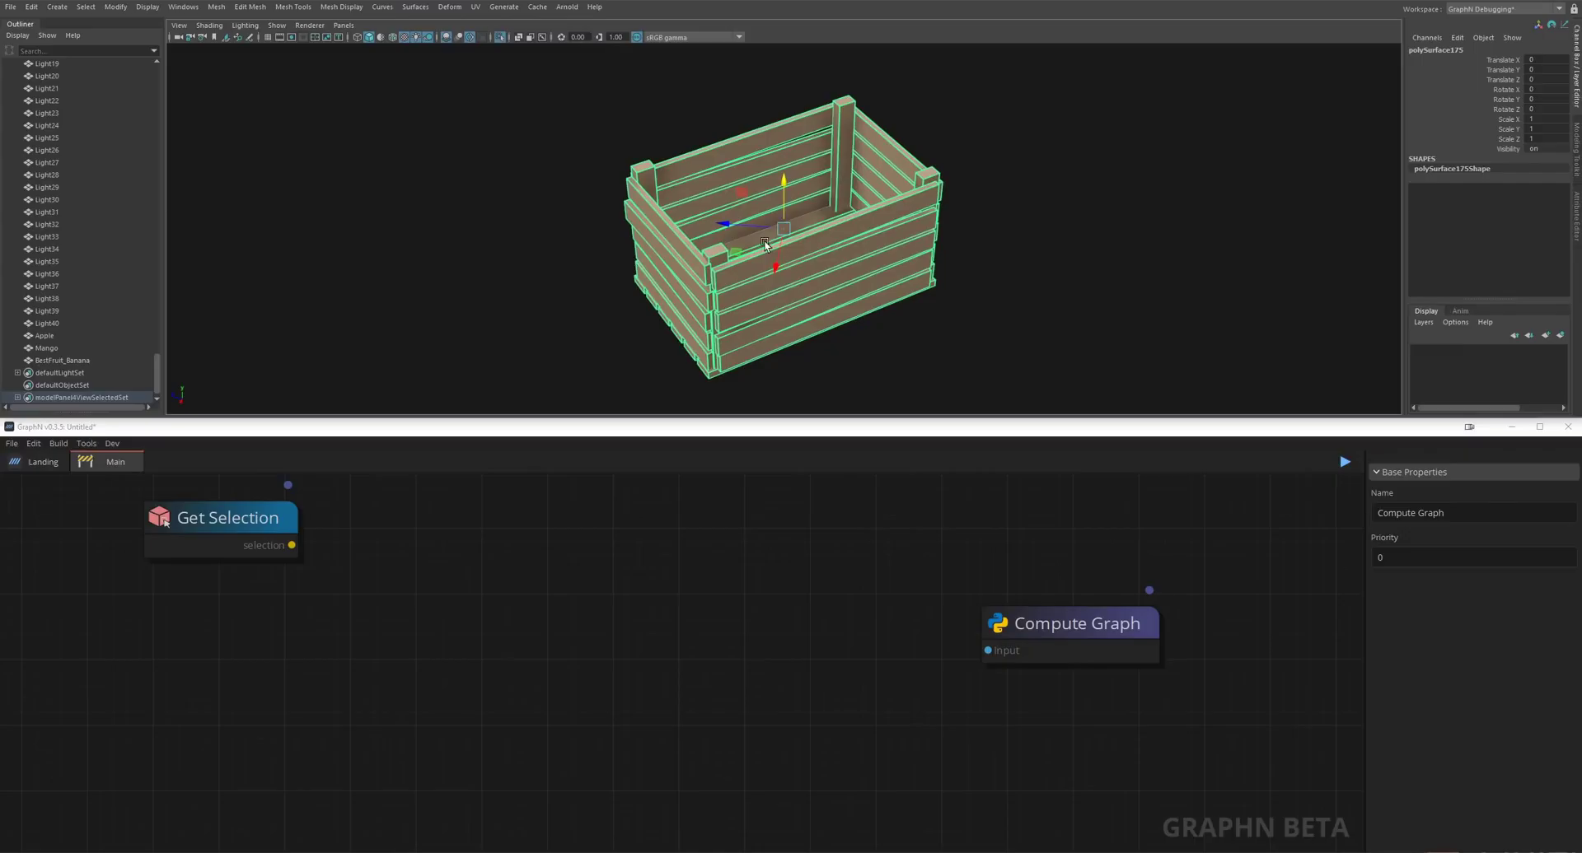
# Bring the Apple, Mango and BestFruit_Banana objects into the graph, and wire their values into a New Selection node.
pyautogui.moveTo(75, 337); pyautogui.dragTo(293, 620)
pyautogui.moveTo(529, 645); pyautogui.dragTo(541, 600, button='middle')
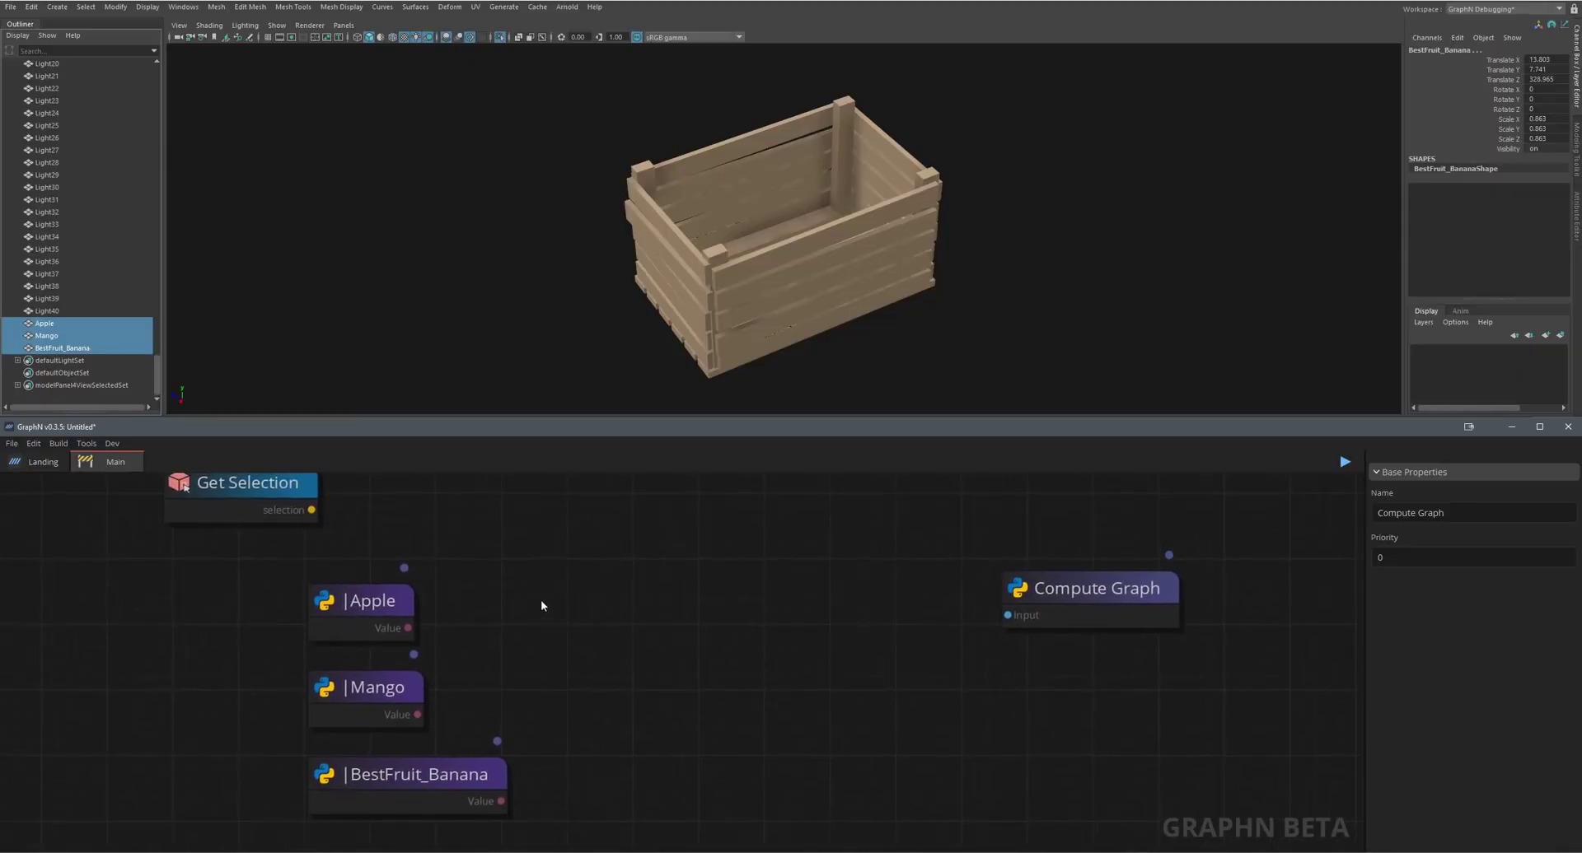
pyautogui.press('Tab')
pyautogui.write('new se')
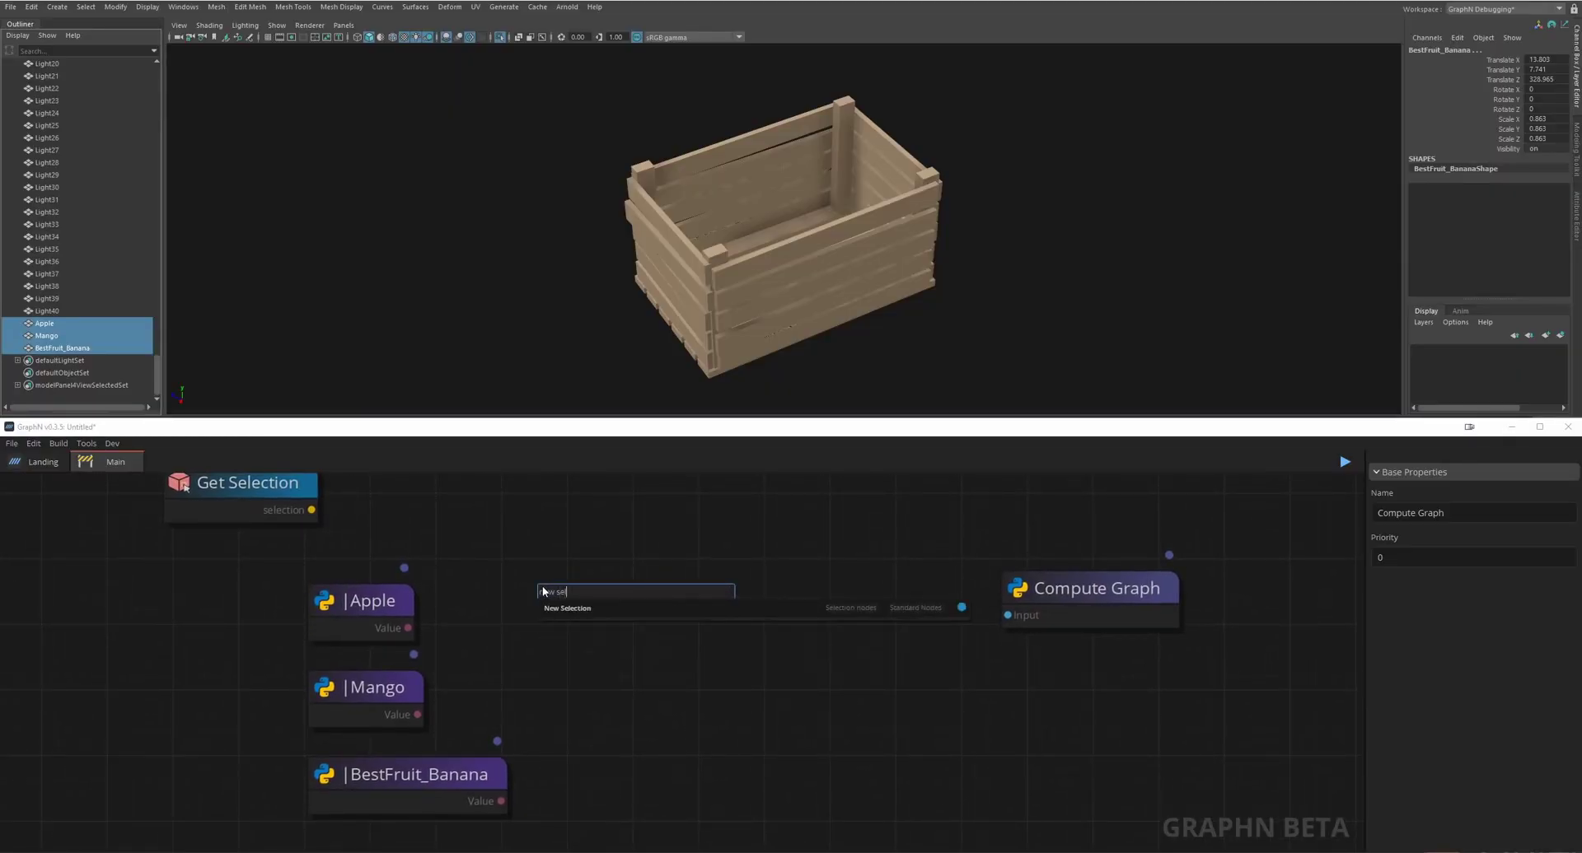
pyautogui.press('Return')
pyautogui.moveTo(613, 632); pyautogui.dragTo(664, 658)
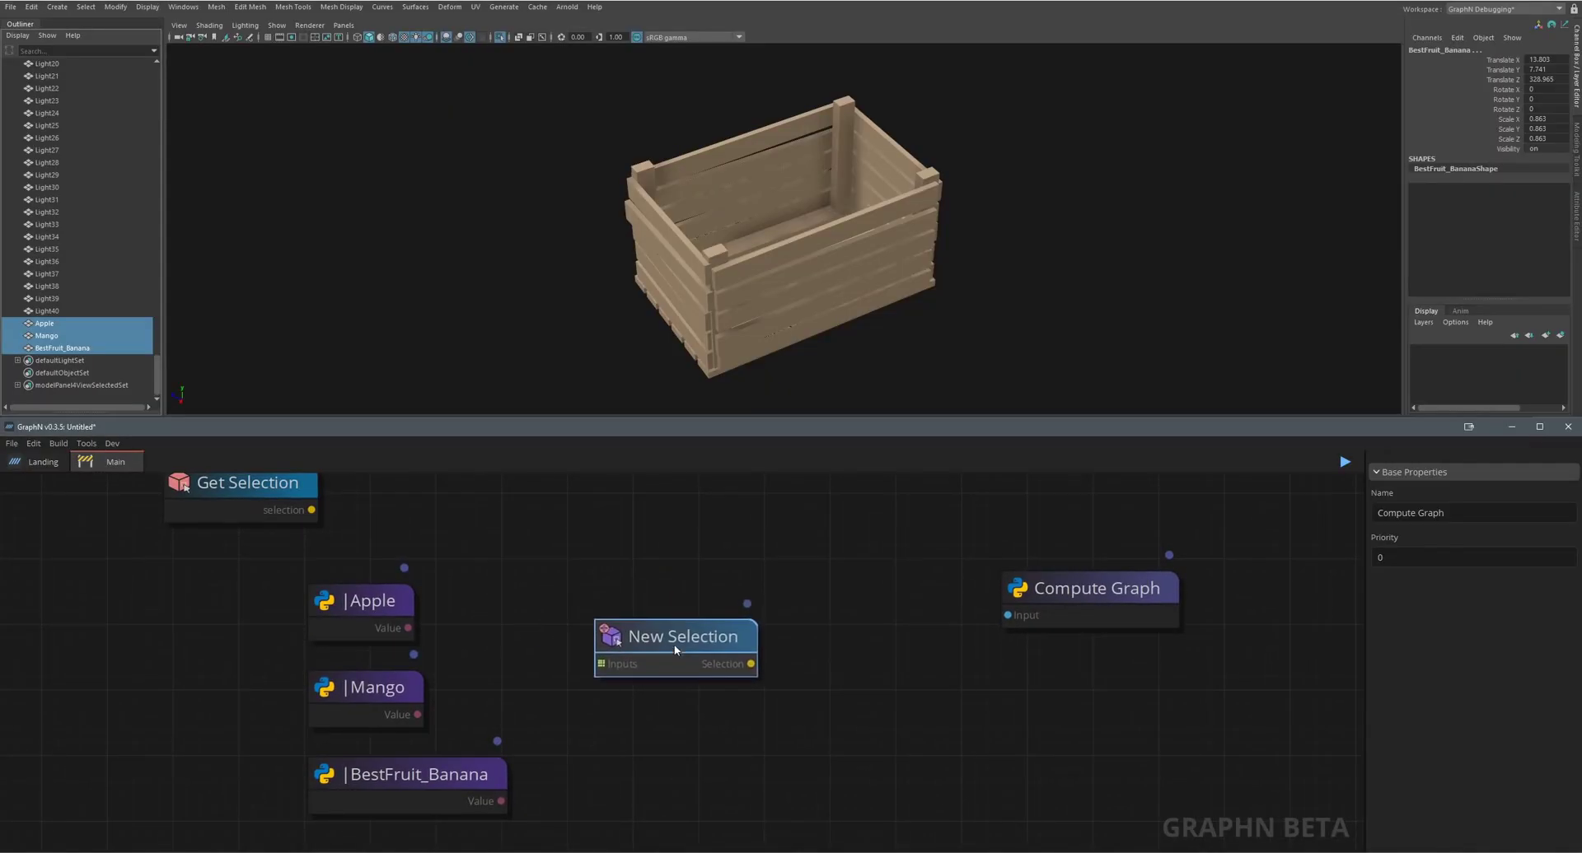
pyautogui.moveTo(407, 627); pyautogui.dragTo(417, 714)
pyautogui.moveTo(597, 664); pyautogui.dragTo(499, 802)
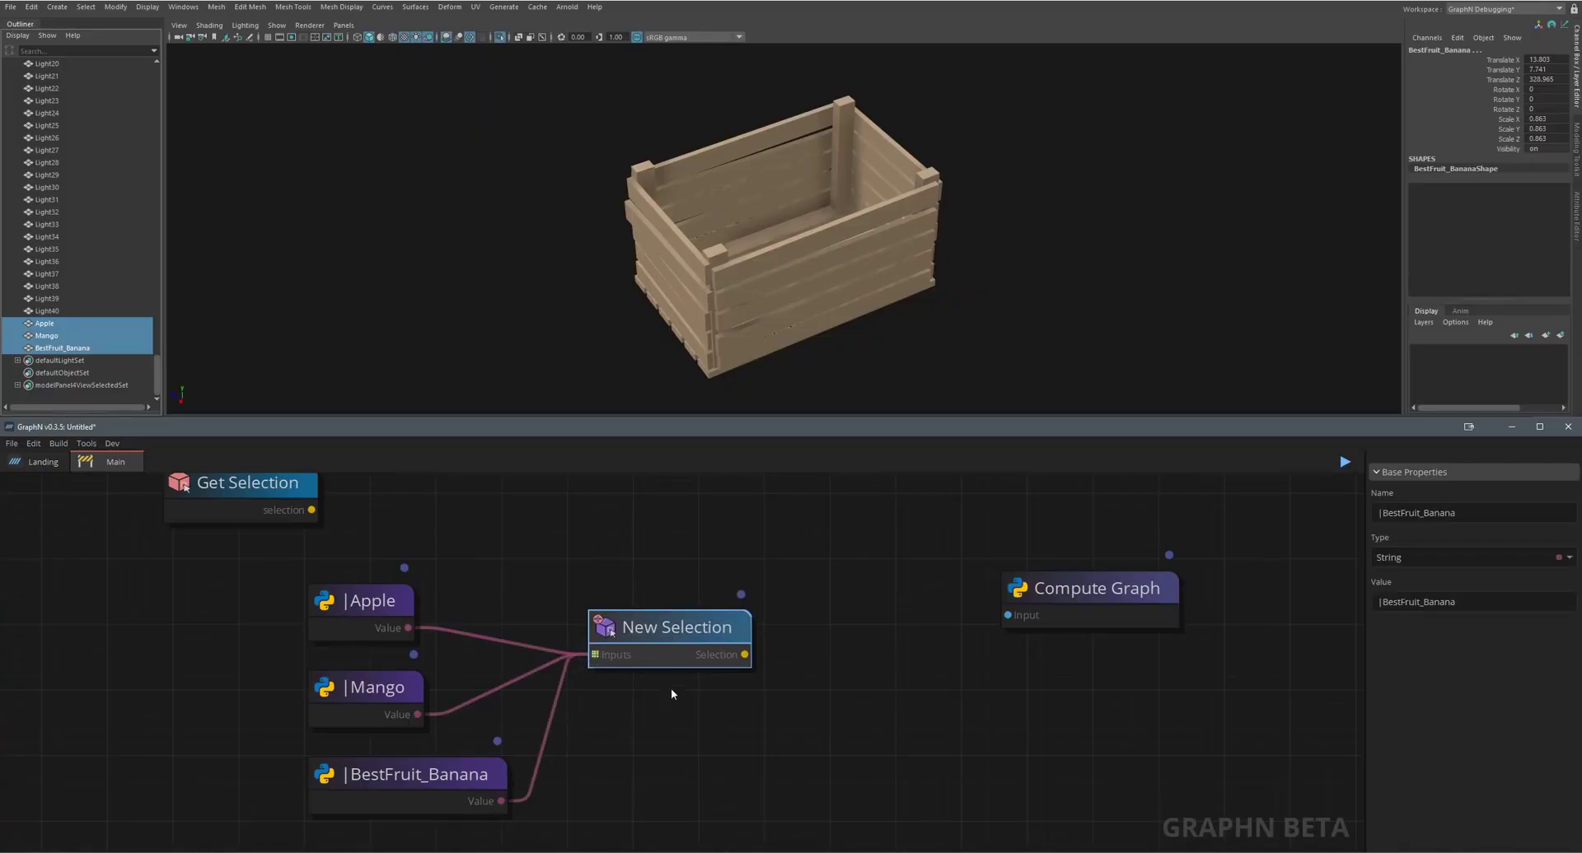
pyautogui.moveTo(669, 657); pyautogui.dragTo(684, 689)
# Add a Fill Objects node, wiring Get Selection into Volume and New Selection into Objects.
pyautogui.moveTo(1070, 611); pyautogui.dragTo(1165, 601)
pyautogui.press('Tab')
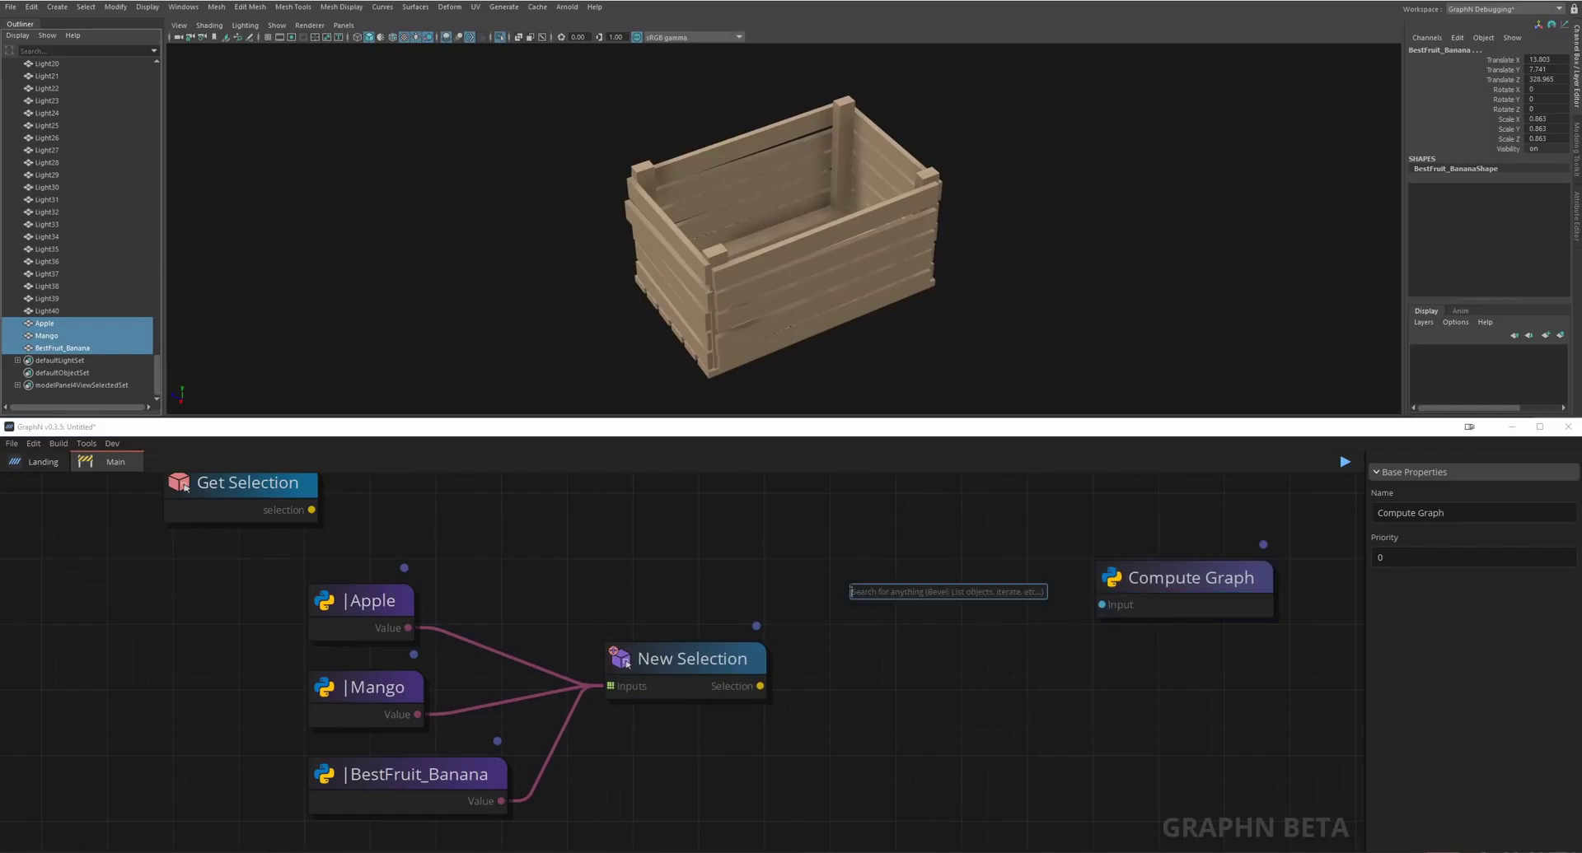
pyautogui.write('fill')
pyautogui.press('Return')
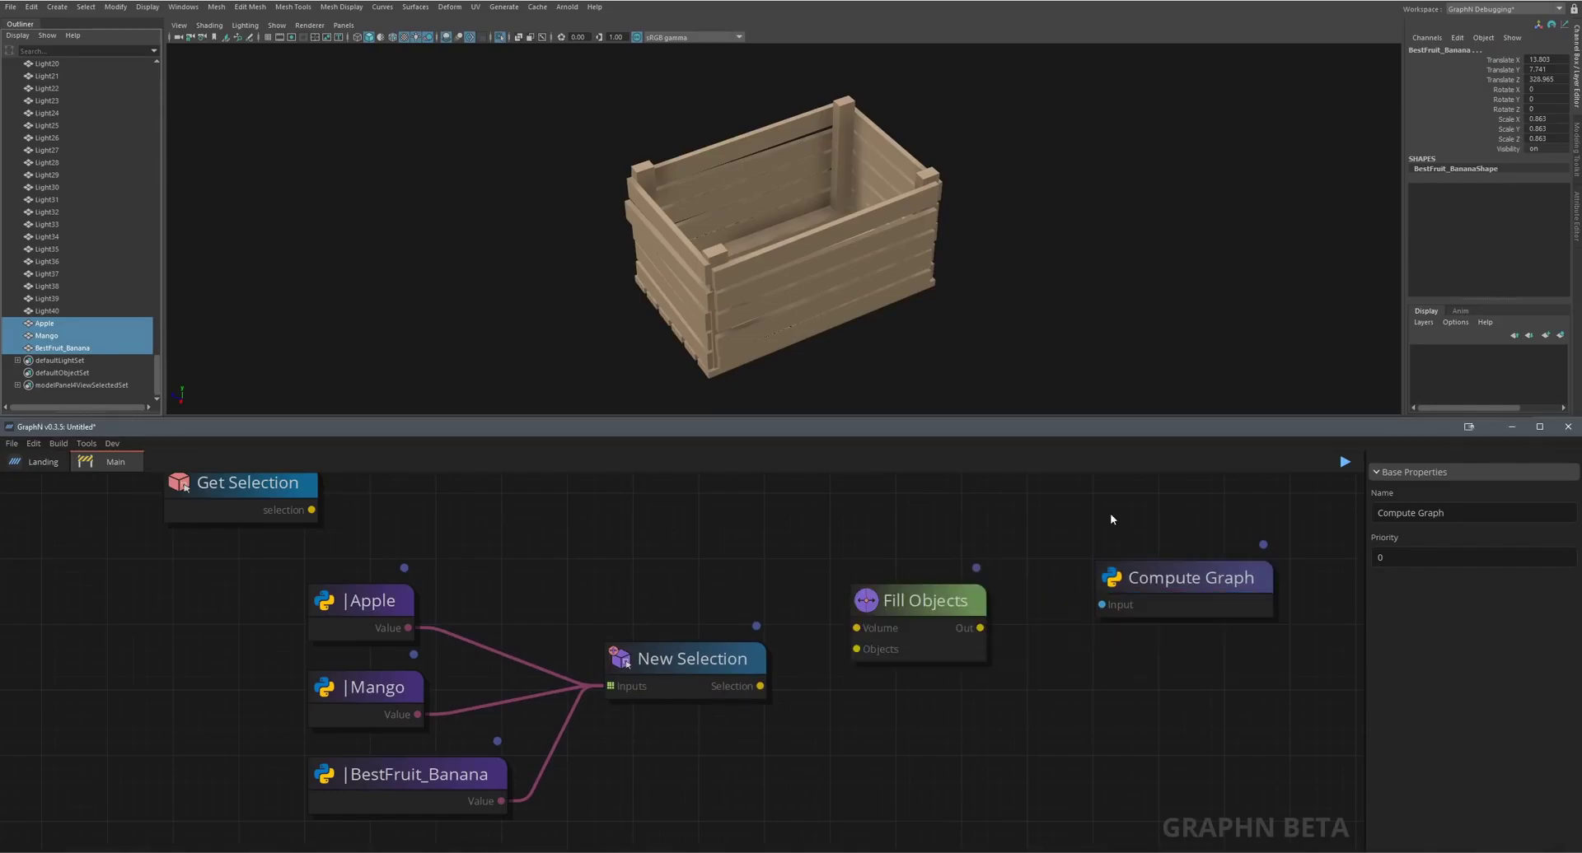
pyautogui.moveTo(857, 627); pyautogui.dragTo(393, 545)
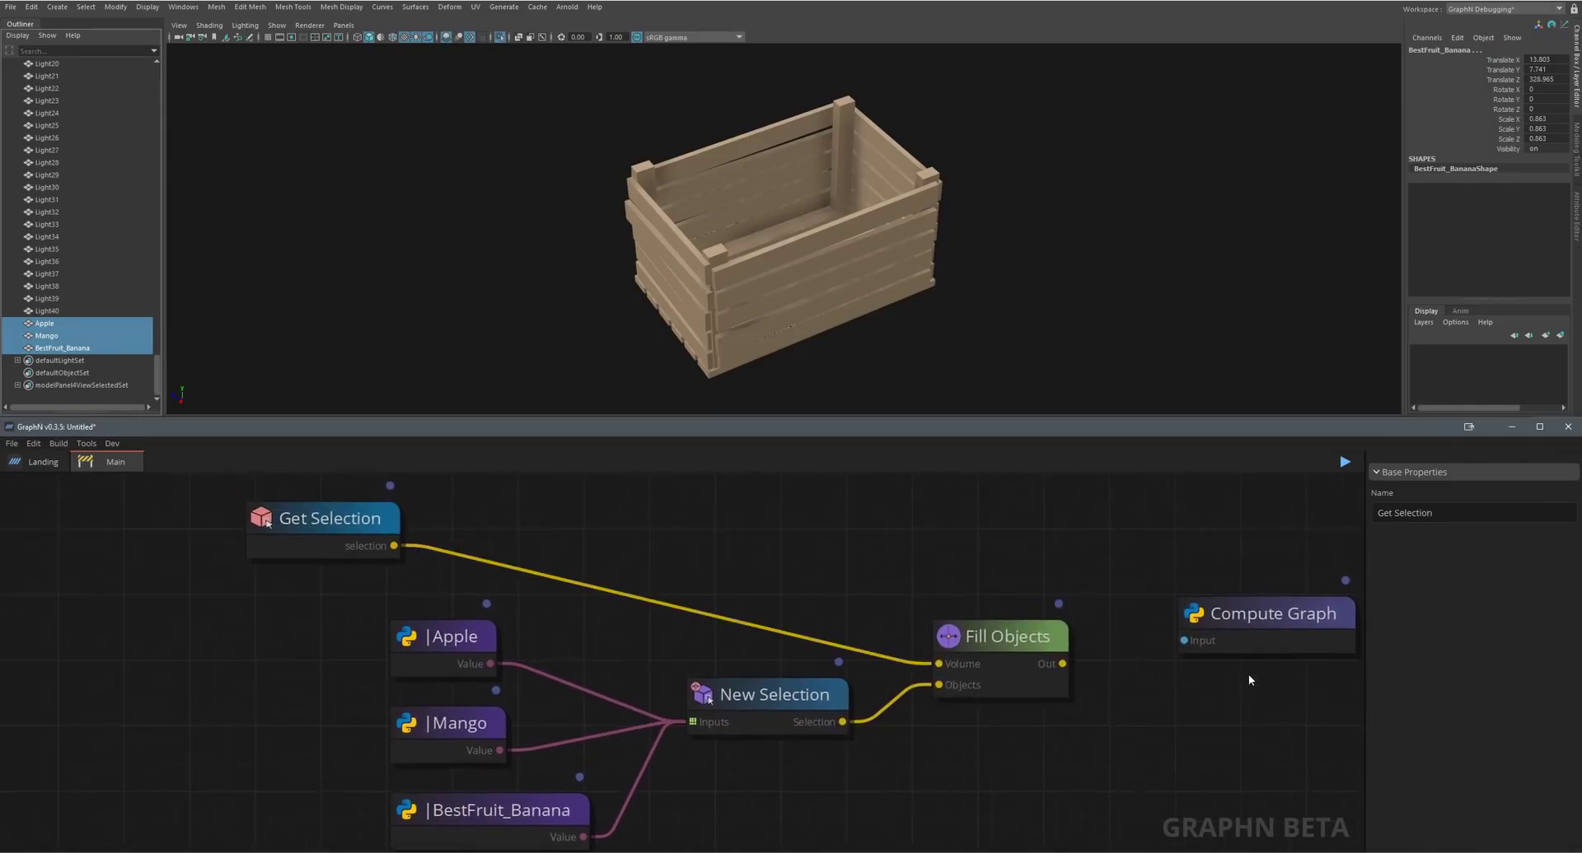
# Connect Fill Objects to Compute Graph, run the graph on the selected crate, and inspect the fruit filling.
pyautogui.moveTo(1061, 664); pyautogui.dragTo(1184, 640)
pyautogui.click(794, 275)
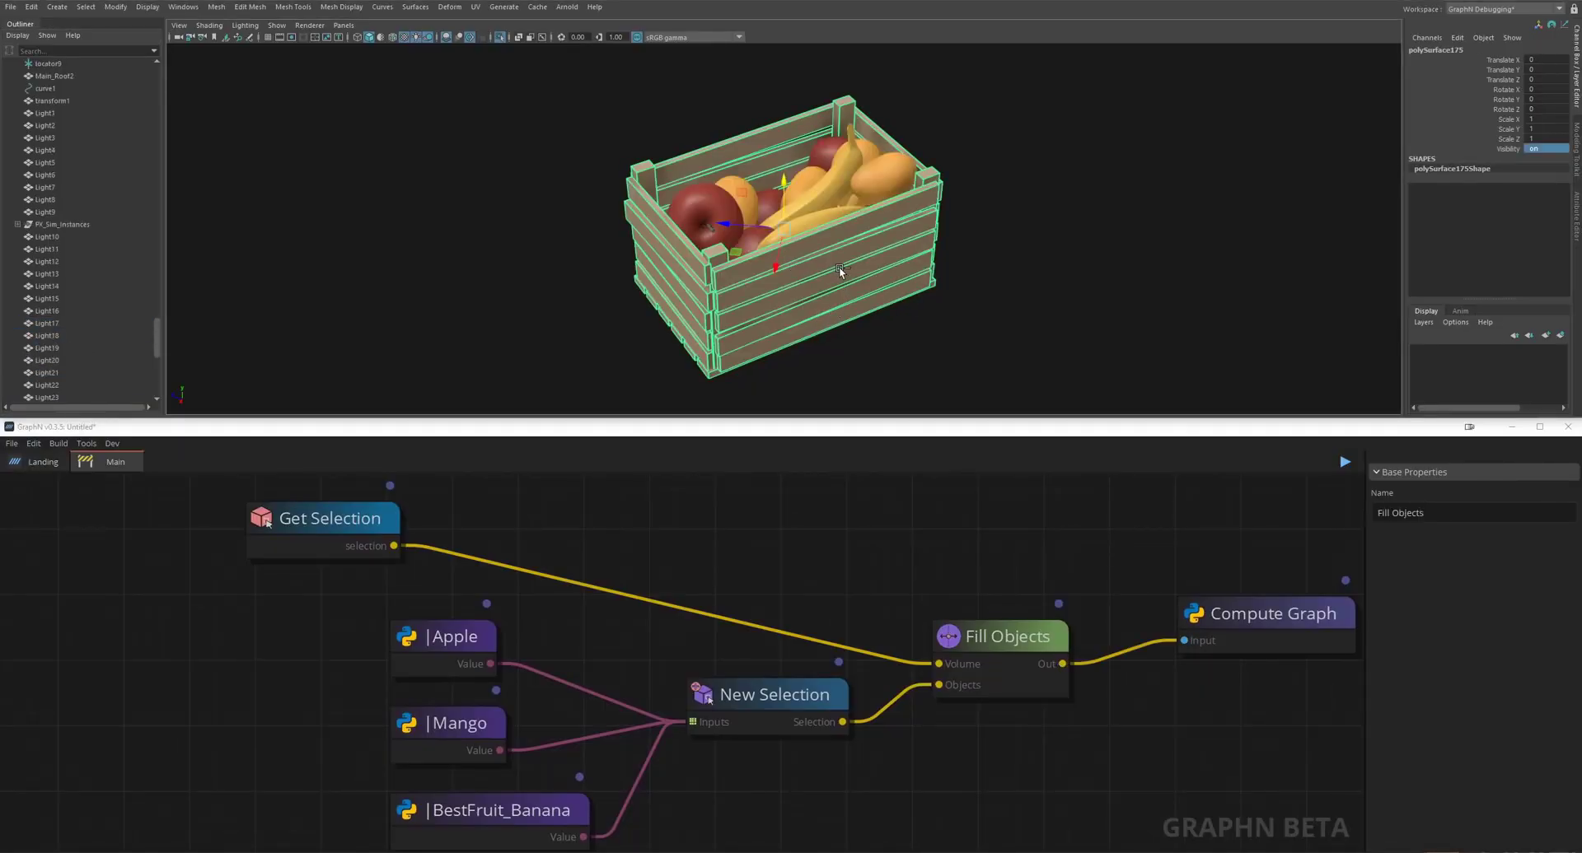
pyautogui.click(1030, 261)
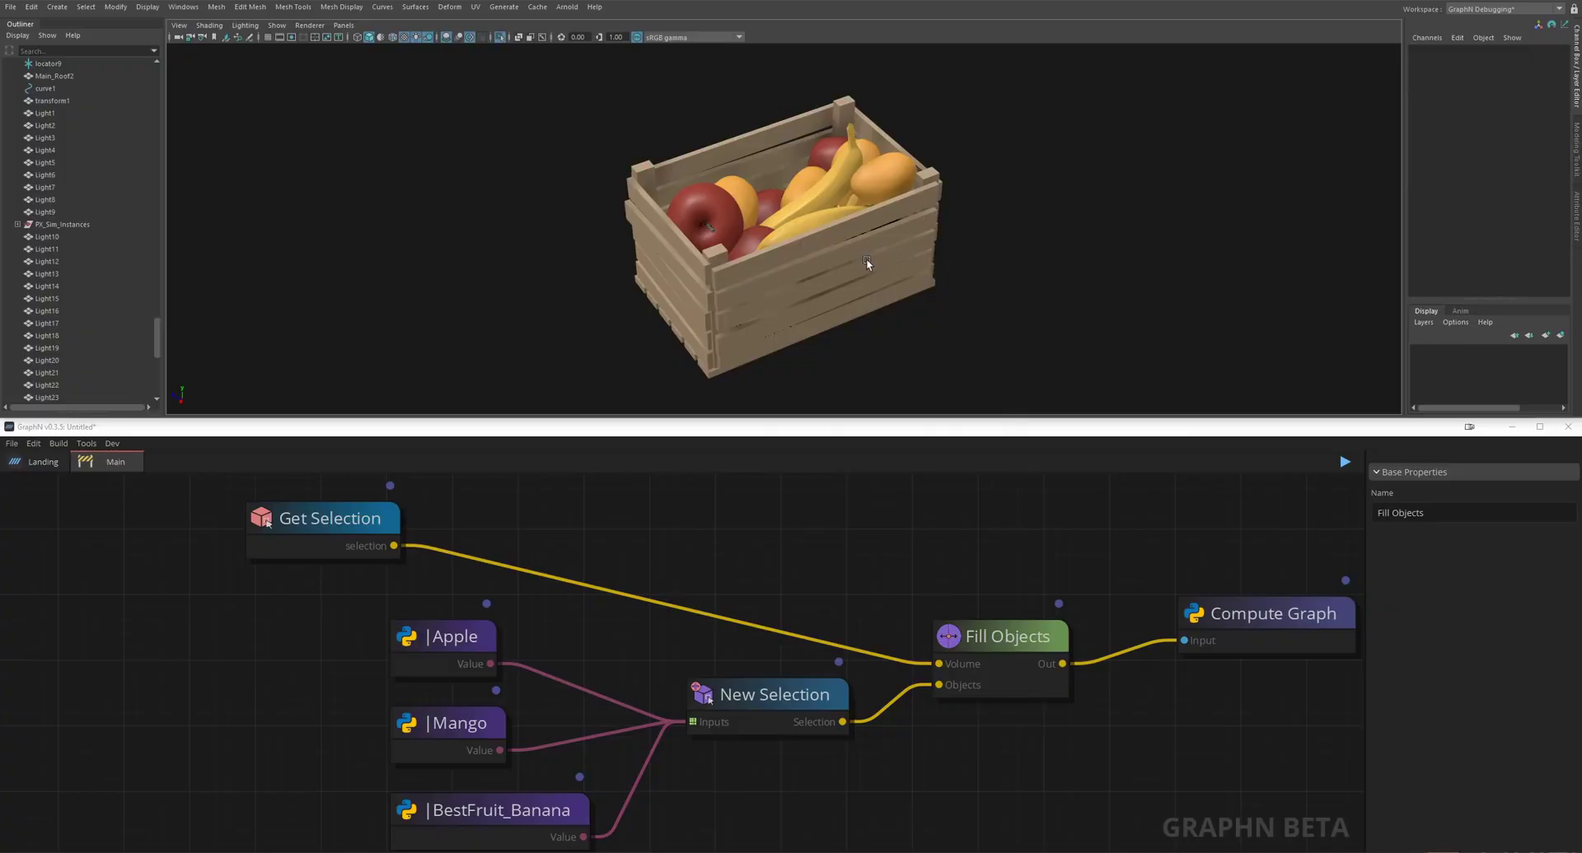
pyautogui.keyDown('alt'); pyautogui.moveTo(739, 261); pyautogui.dragTo(994, 269); pyautogui.keyUp('alt')
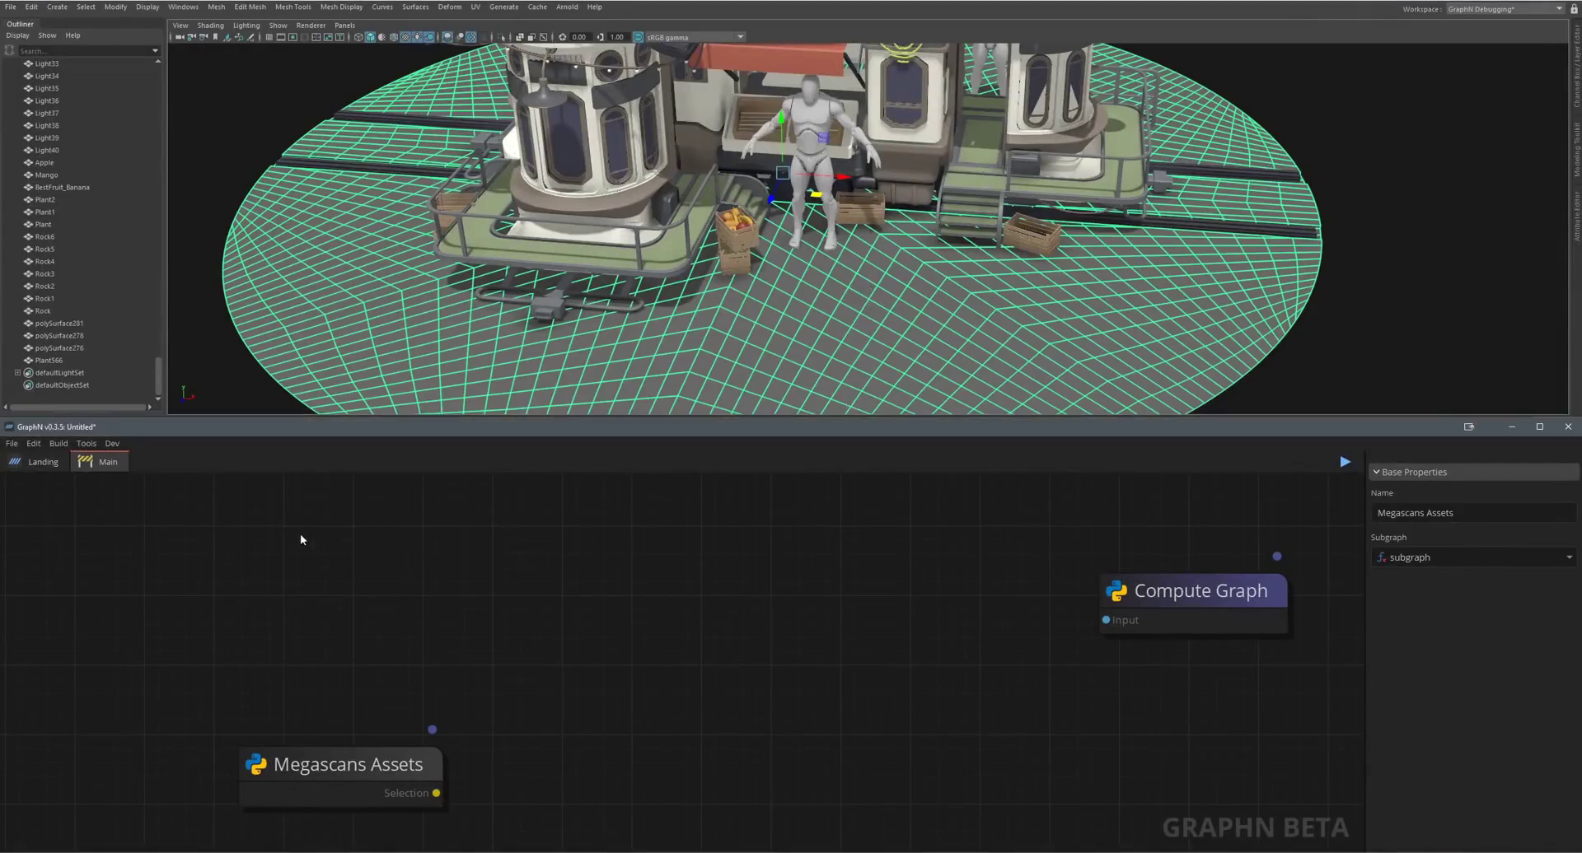
# Add a Get Selection node and place it above the Megascans Assets node.
pyautogui.press('Tab')
pyautogui.write('get sel')
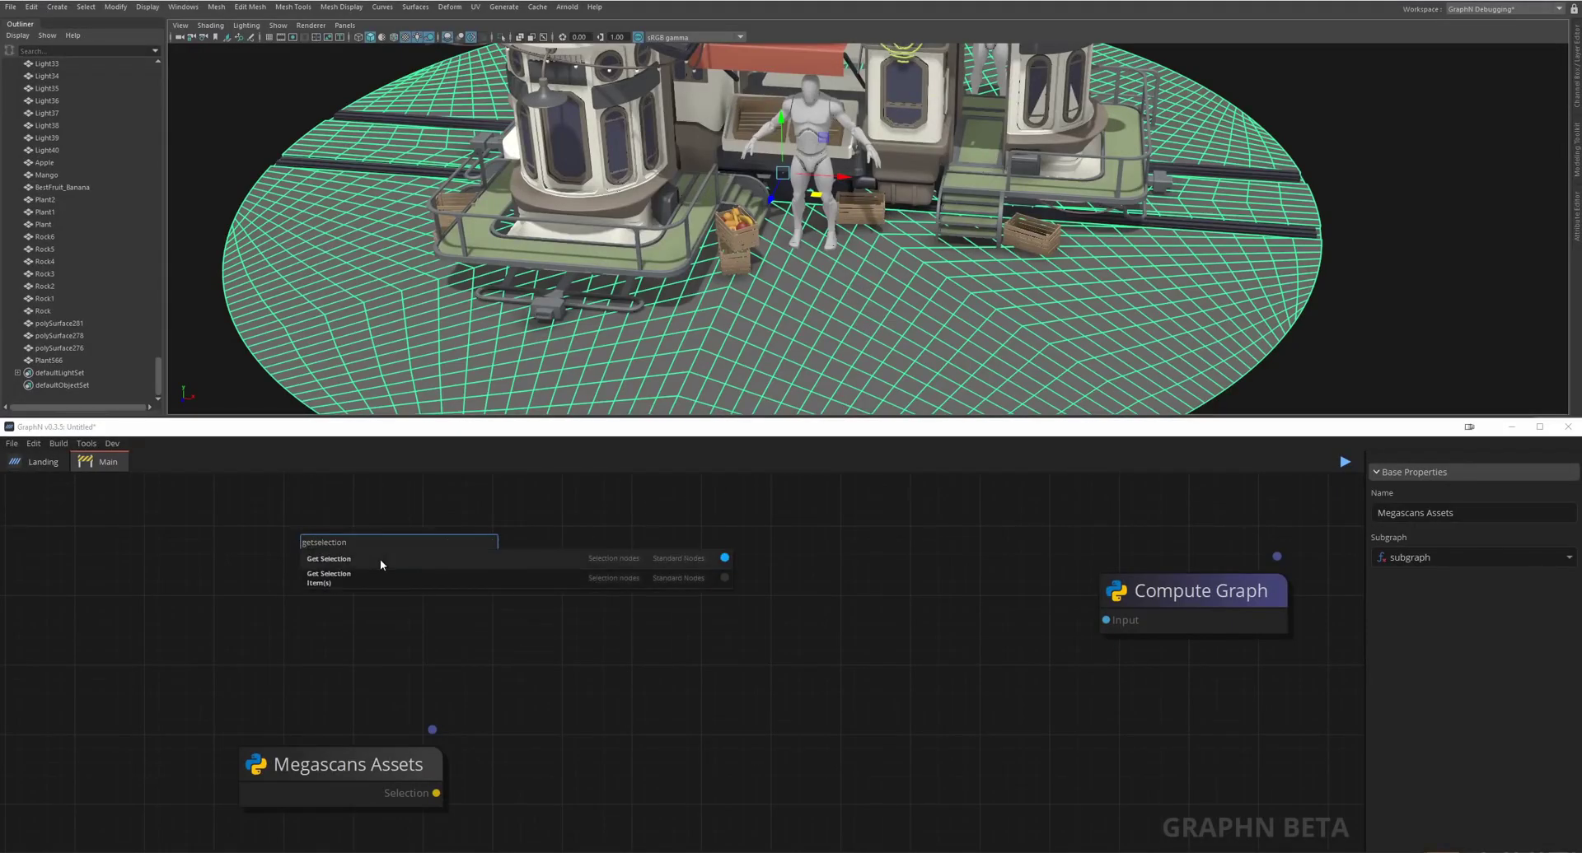
pyautogui.click(379, 559)
pyautogui.moveTo(400, 565); pyautogui.dragTo(262, 564)
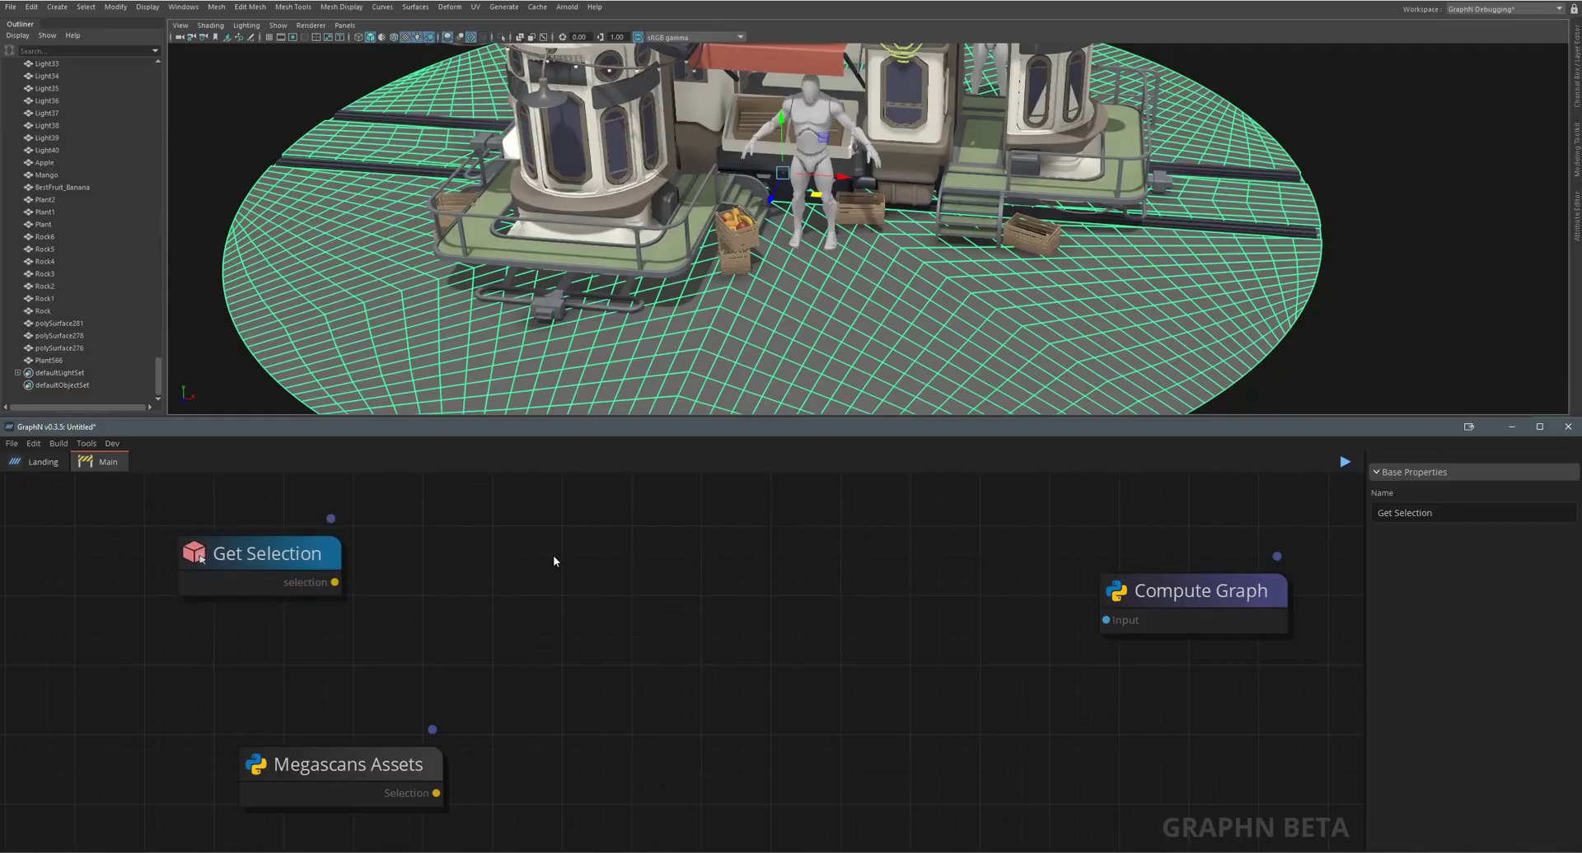
# Add a Points Sampler node and wire the Get Selection output into its In input.
pyautogui.press('Tab')
pyautogui.write('plant')
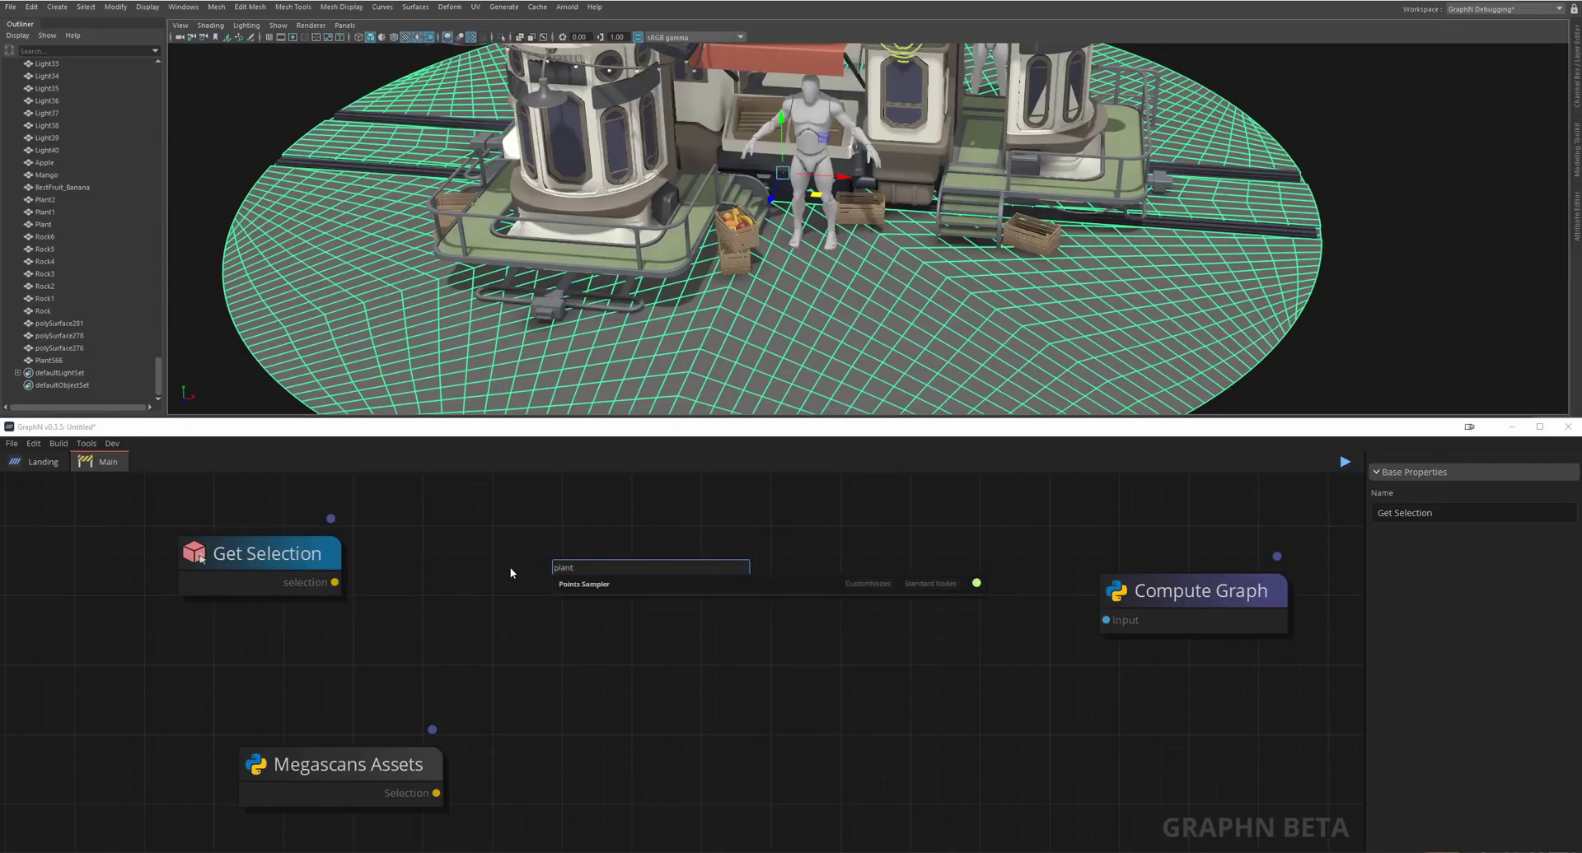
pyautogui.click(631, 583)
pyautogui.moveTo(613, 629); pyautogui.dragTo(627, 594)
pyautogui.moveTo(333, 583); pyautogui.dragTo(504, 659)
# Reposition the Megascans Assets node and add a Duplicate on Points node beside the Points Sampler.
pyautogui.moveTo(627, 769); pyautogui.dragTo(613, 675, button='middle')
pyautogui.moveTo(337, 700); pyautogui.dragTo(262, 728)
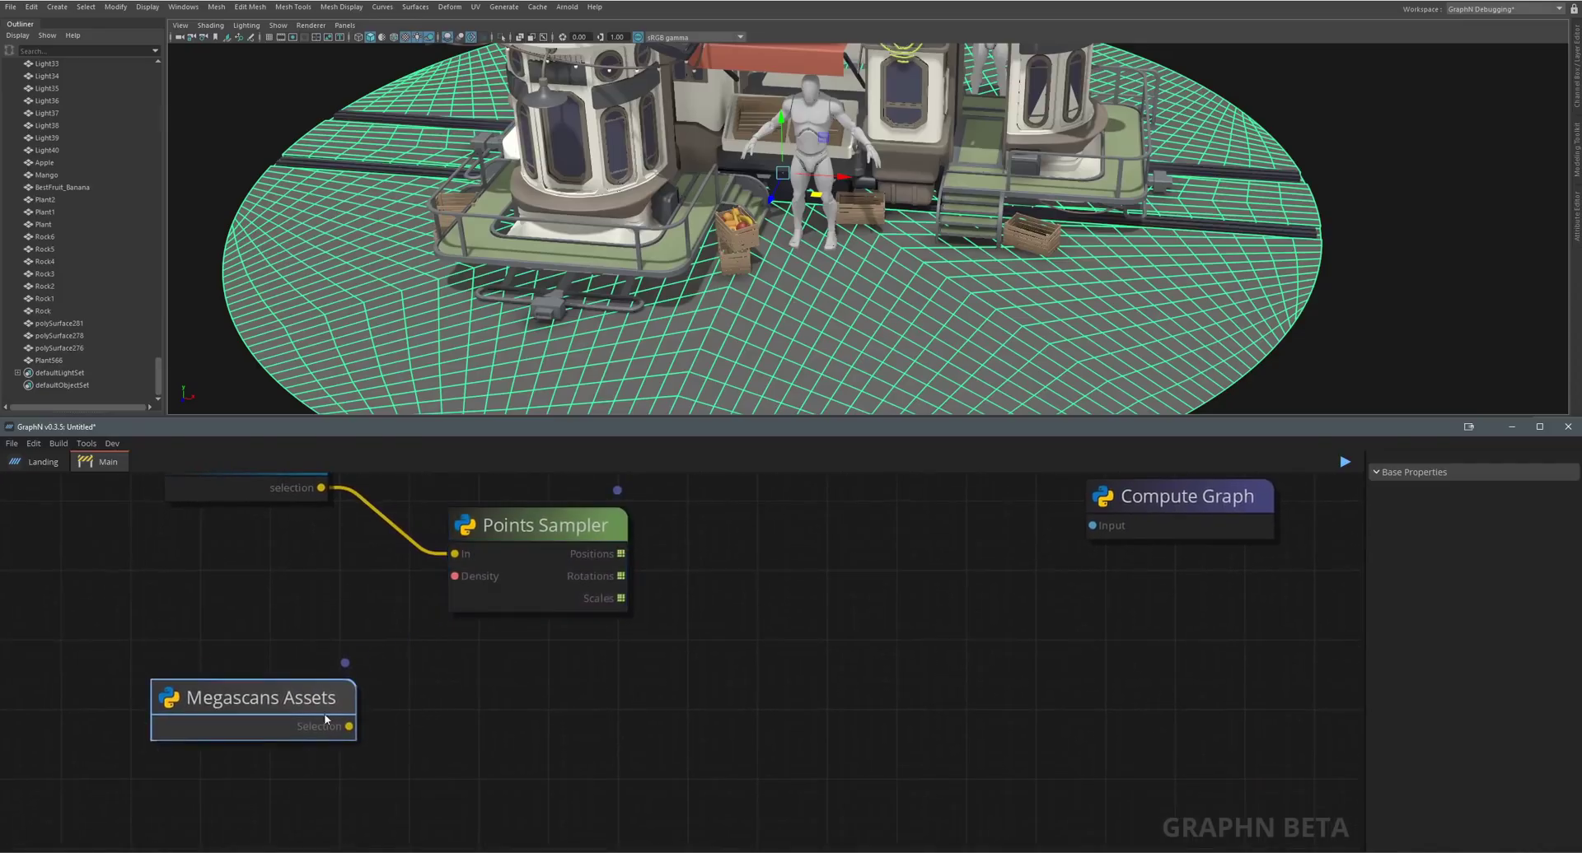
pyautogui.press('Tab')
pyautogui.write('dup')
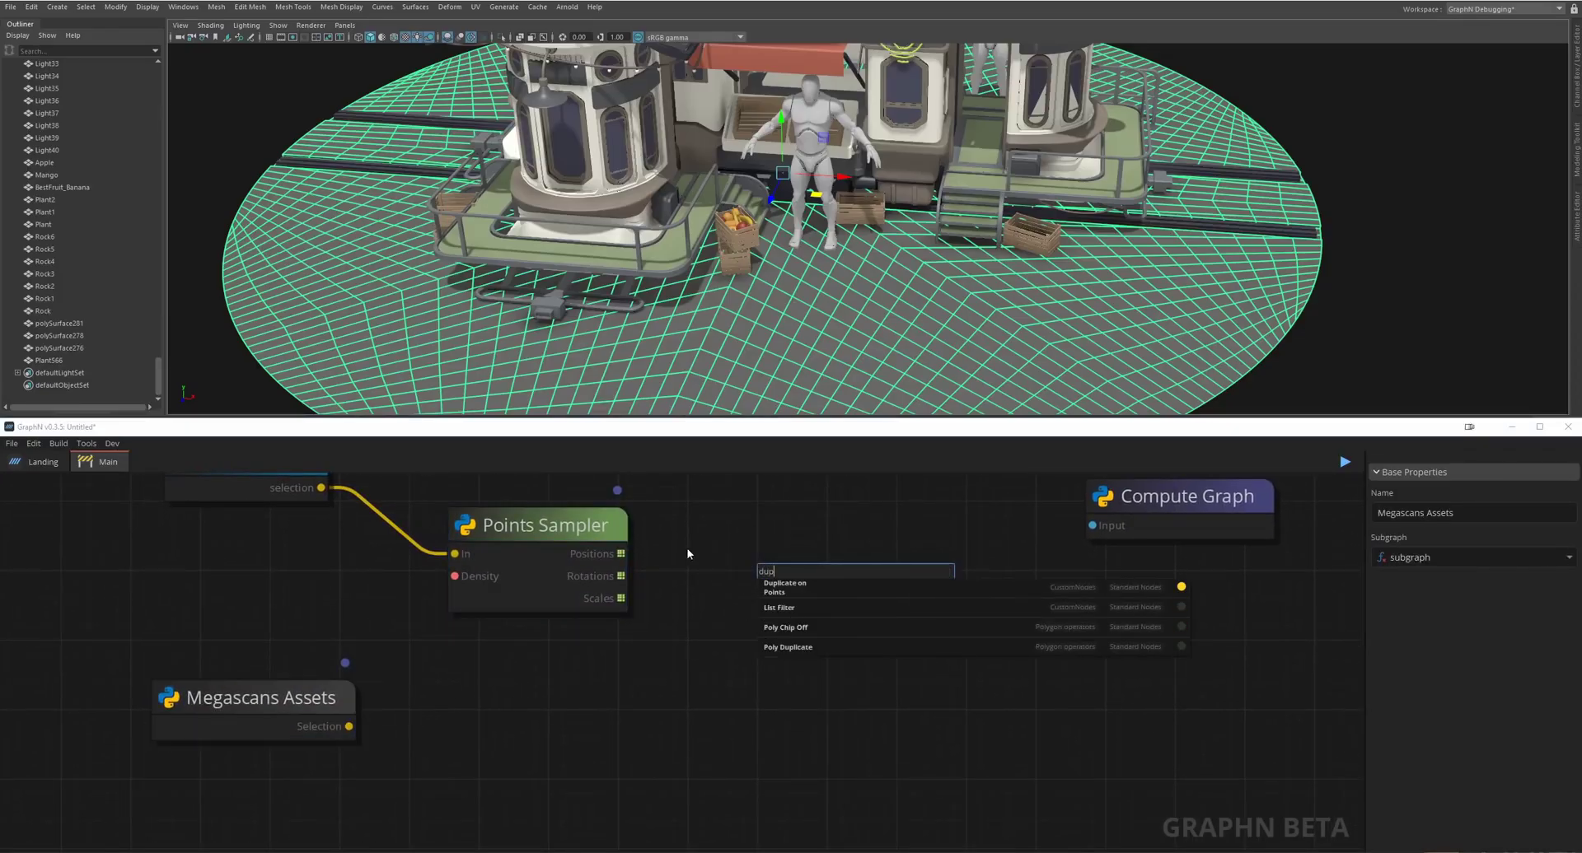
pyautogui.press('Return')
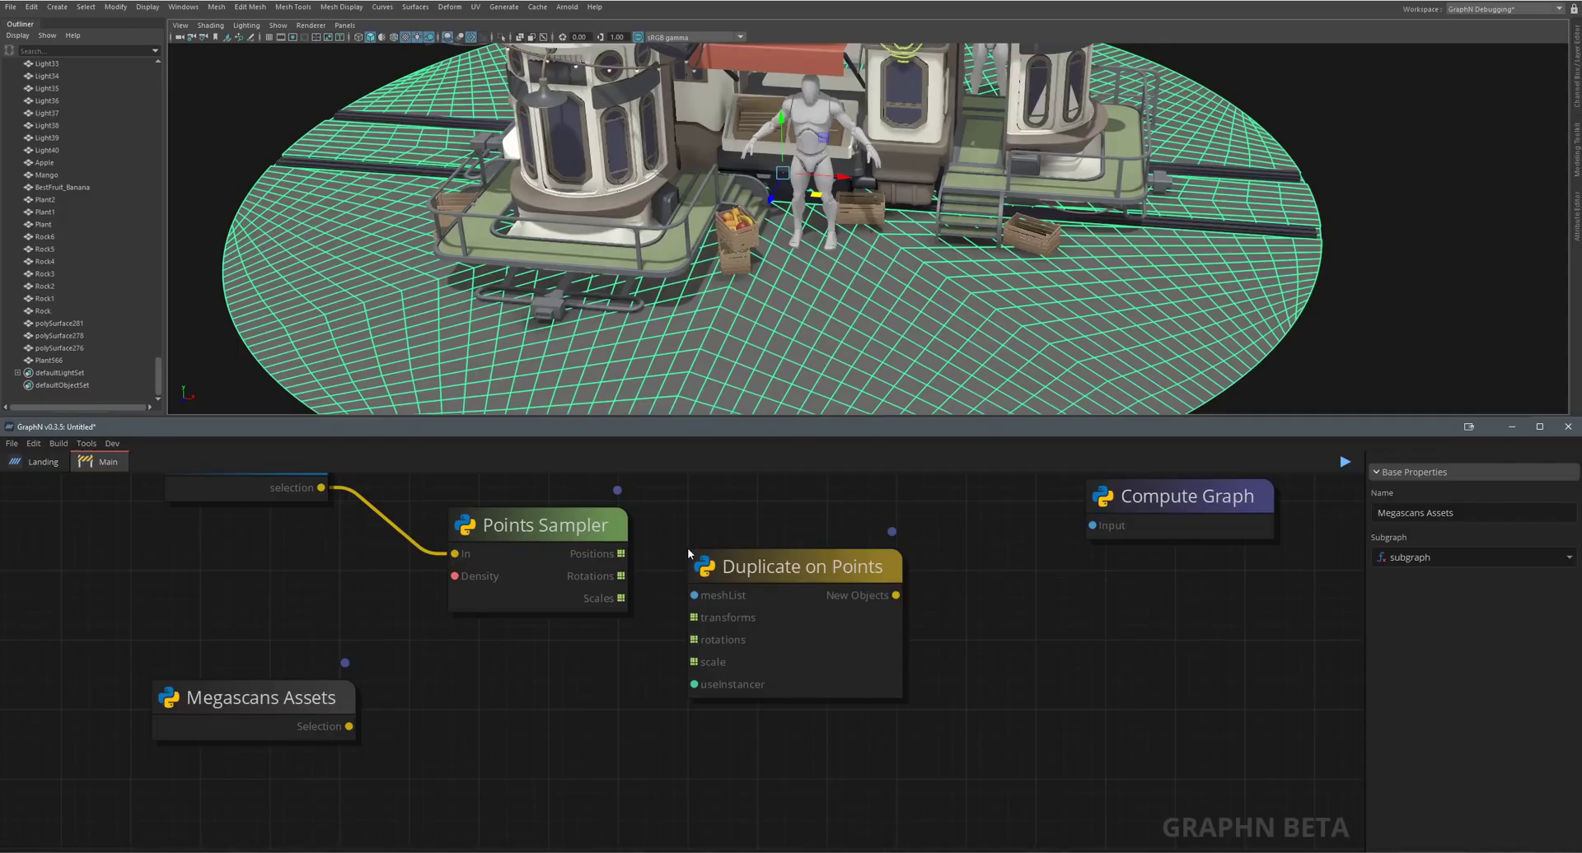
# On Duplicate on Points, wire Megascans Assets into meshList and the sampler's Positions and Rotations into transforms and rotations.
pyautogui.moveTo(774, 614); pyautogui.dragTo(347, 729)
pyautogui.moveTo(295, 711); pyautogui.dragTo(514, 734)
pyautogui.click(741, 776)
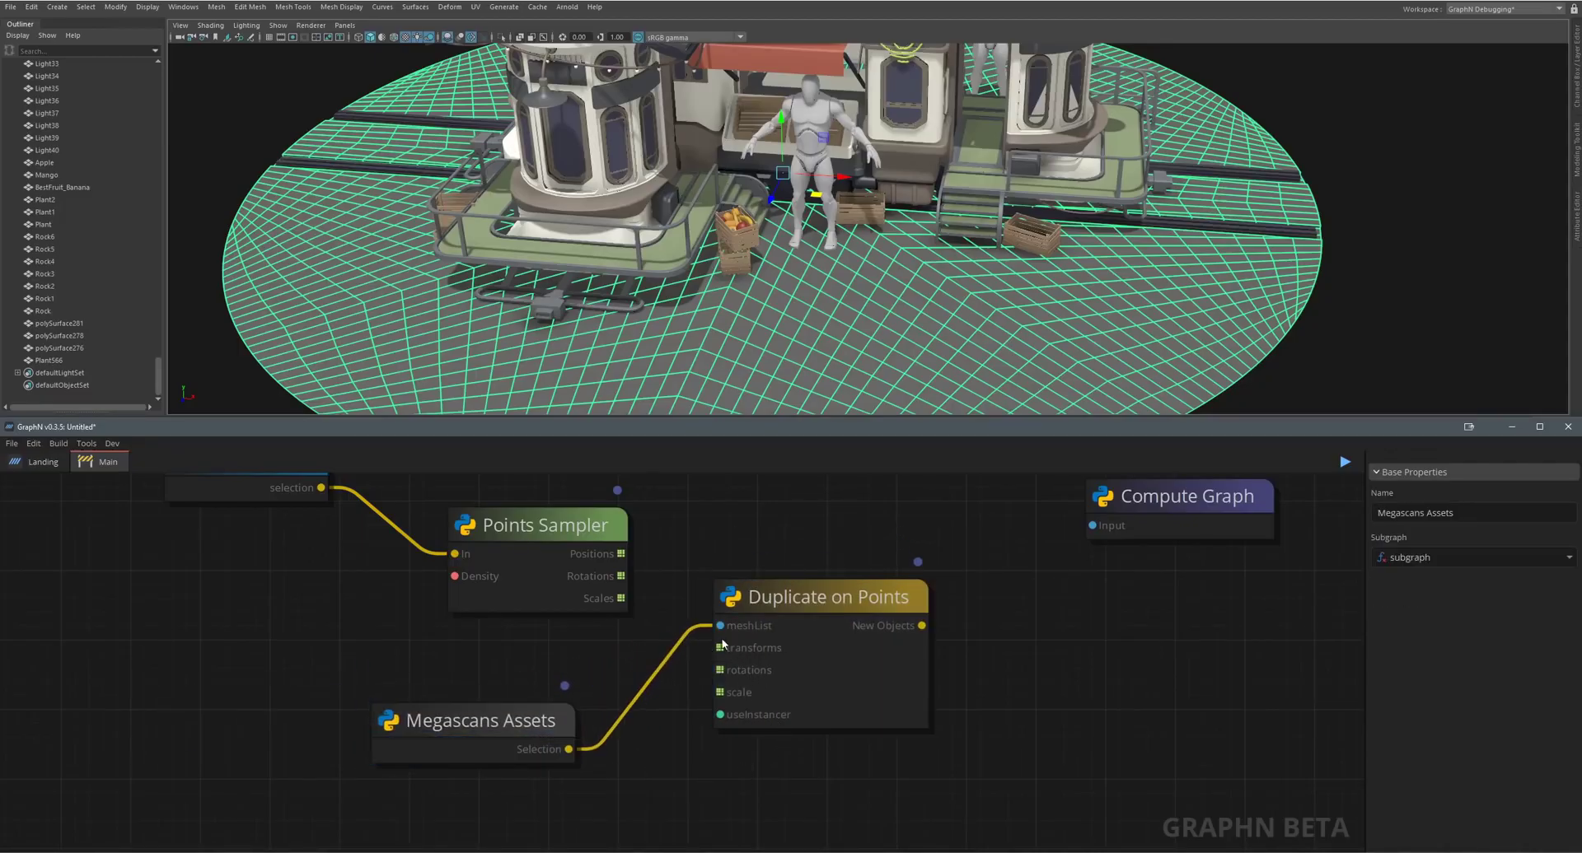
pyautogui.moveTo(720, 650); pyautogui.dragTo(754, 674)
pyautogui.click(827, 682)
# Connect New Objects to Compute Graph and run the graph to scatter the Megascans assets over the selected ground.
pyautogui.moveTo(921, 625); pyautogui.dragTo(1118, 597)
pyautogui.moveTo(981, 539); pyautogui.dragTo(1019, 559, button='middle')
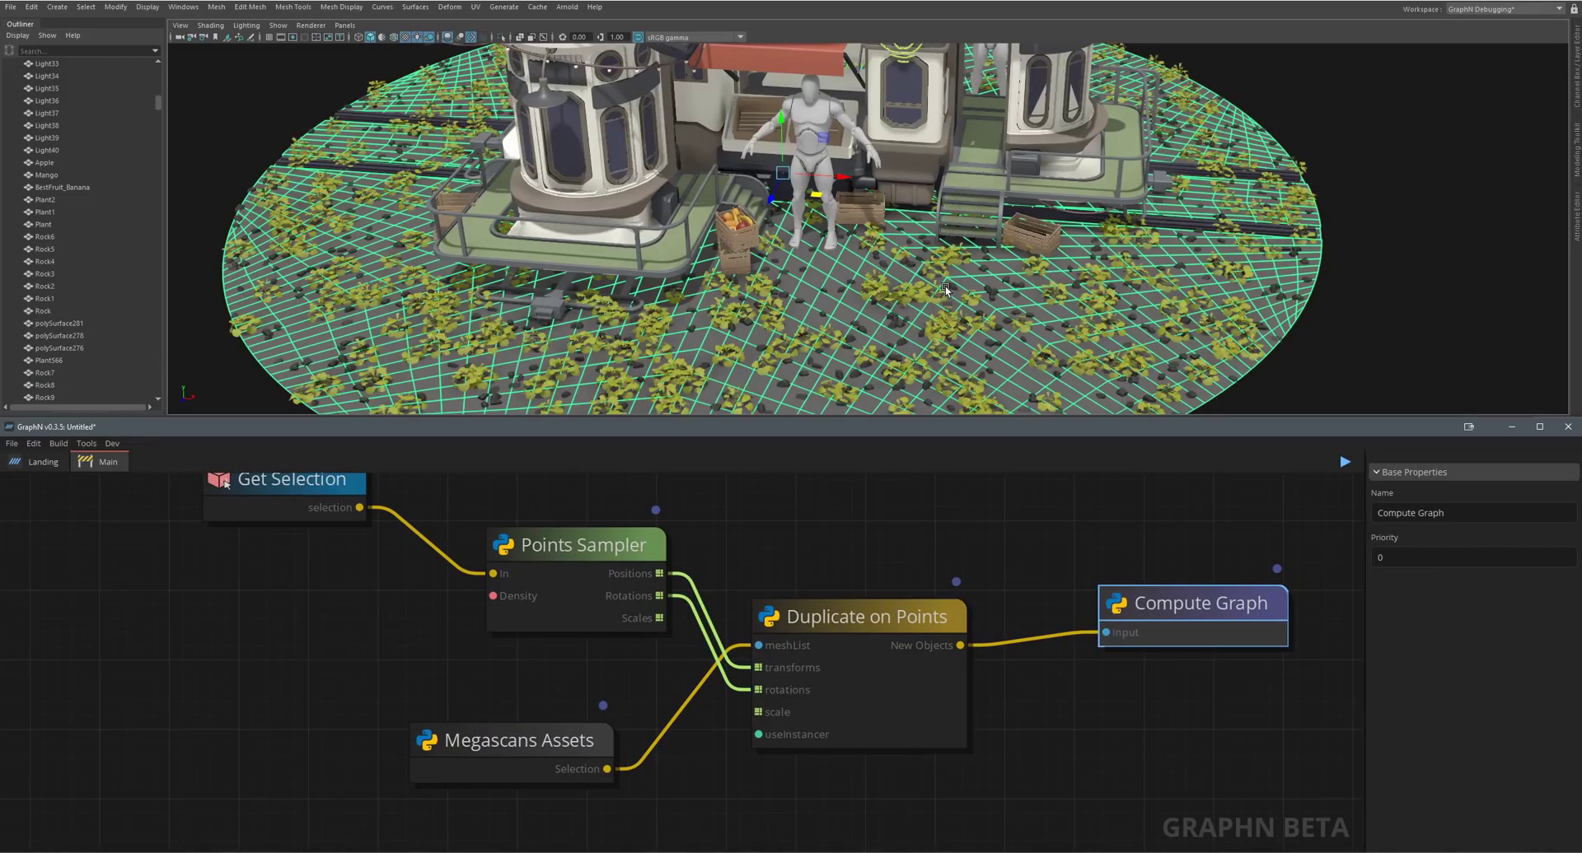
pyautogui.click(1384, 233)
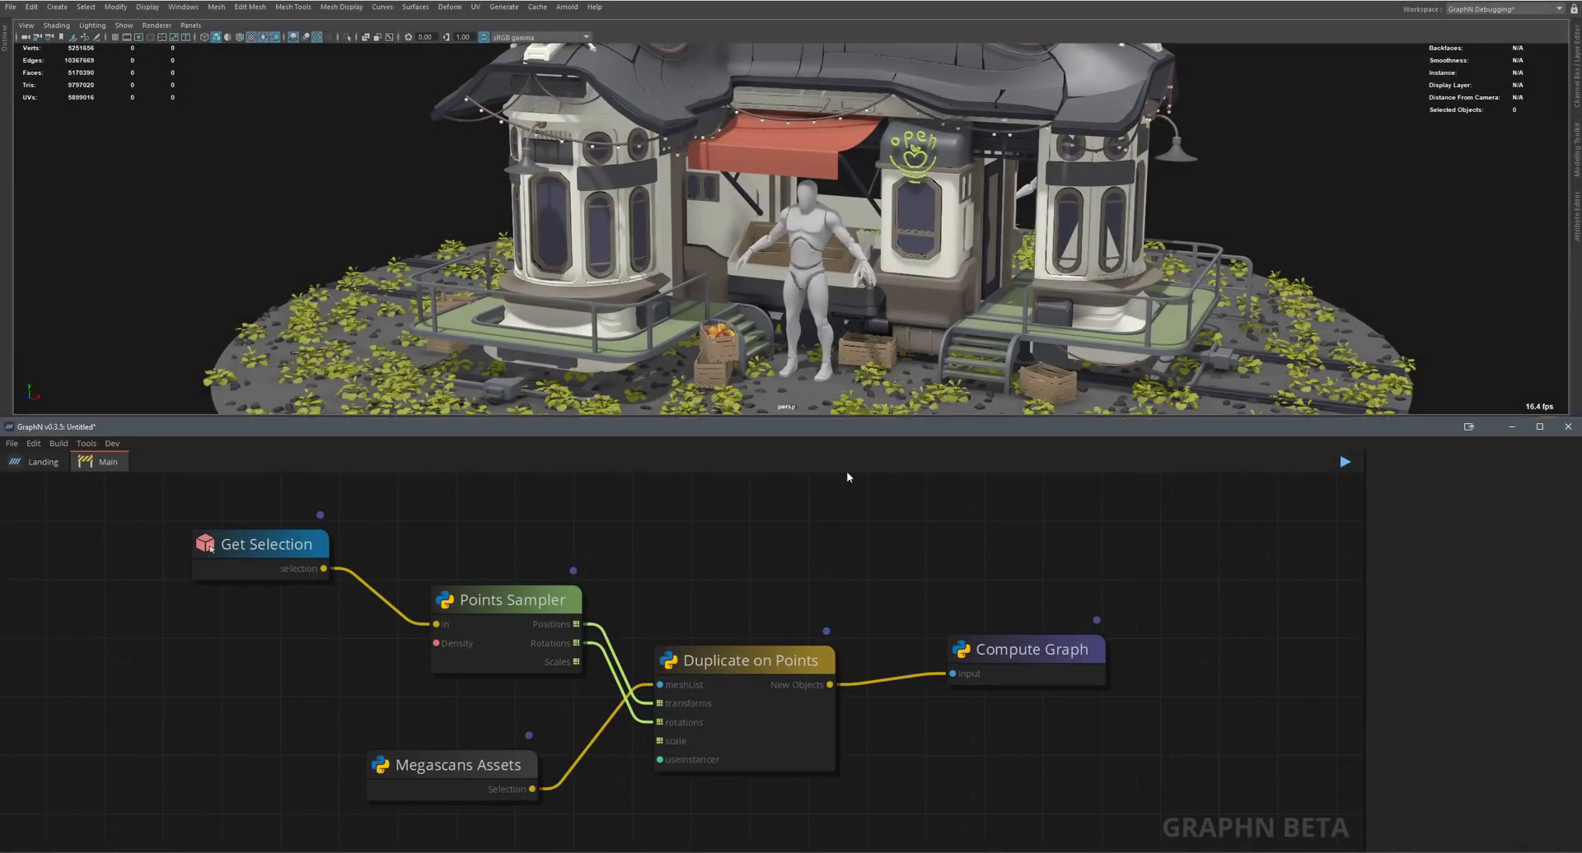
pyautogui.keyDown('alt'); pyautogui.moveTo(868, 274); pyautogui.dragTo(898, 257); pyautogui.keyUp('alt')
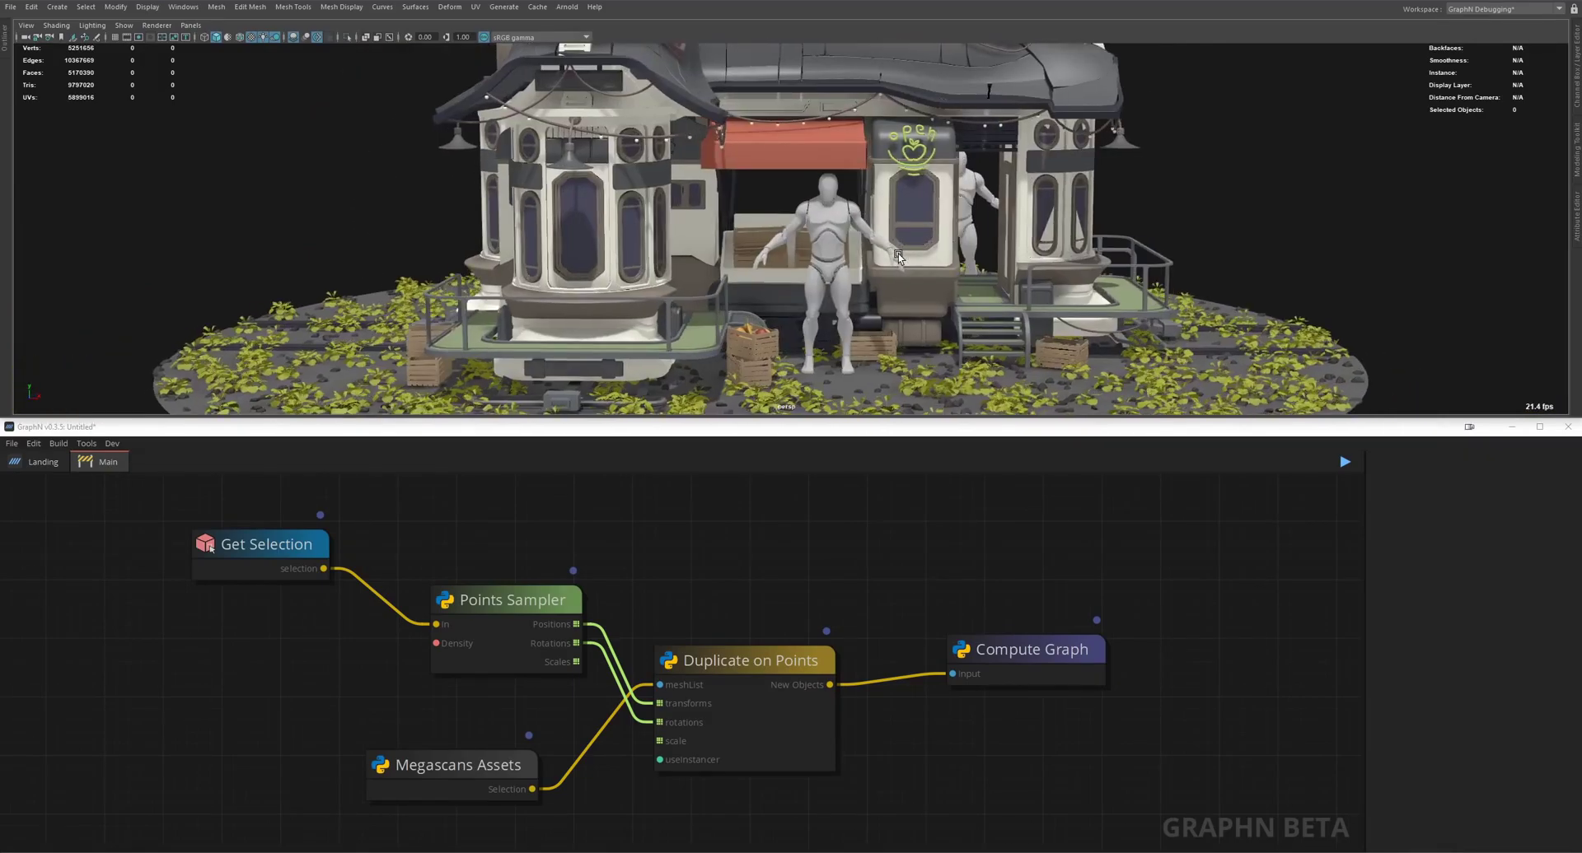
# Delete the Points Sampler, Megascans Assets and Duplicate on Points nodes, keeping Get Selection and Compute Graph.
pyautogui.click(670, 545)
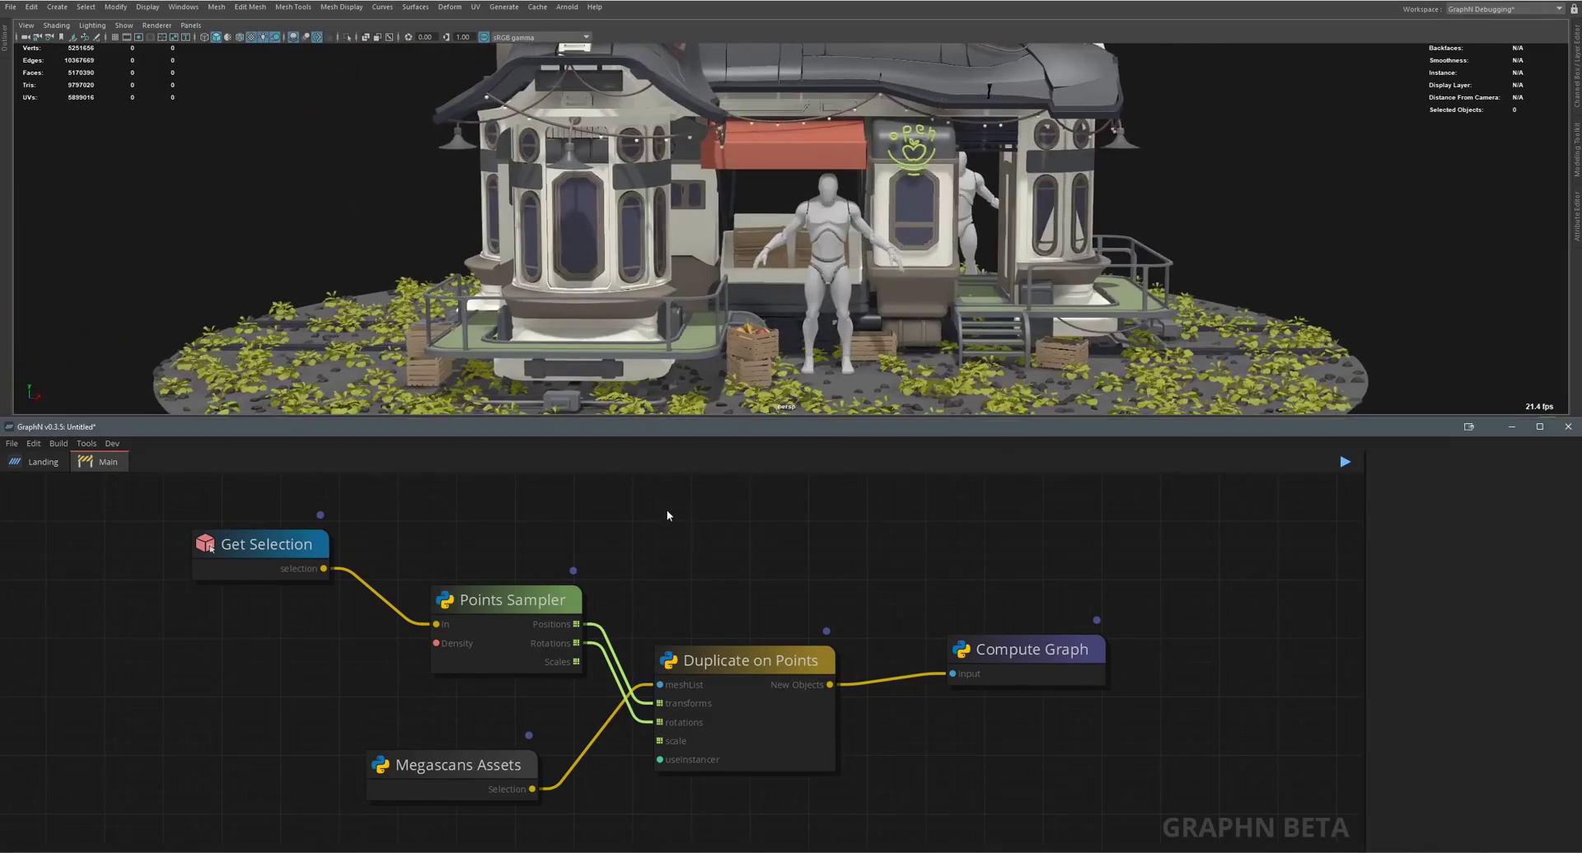
pyautogui.scroll(-2, 682, 536)
pyautogui.moveTo(683, 536); pyautogui.dragTo(720, 551, button='middle')
pyautogui.moveTo(803, 541); pyautogui.dragTo(507, 809)
pyautogui.press('Delete')
# Add a Data Transfer node and place it between Get Selection and Compute Graph.
pyautogui.press('Tab')
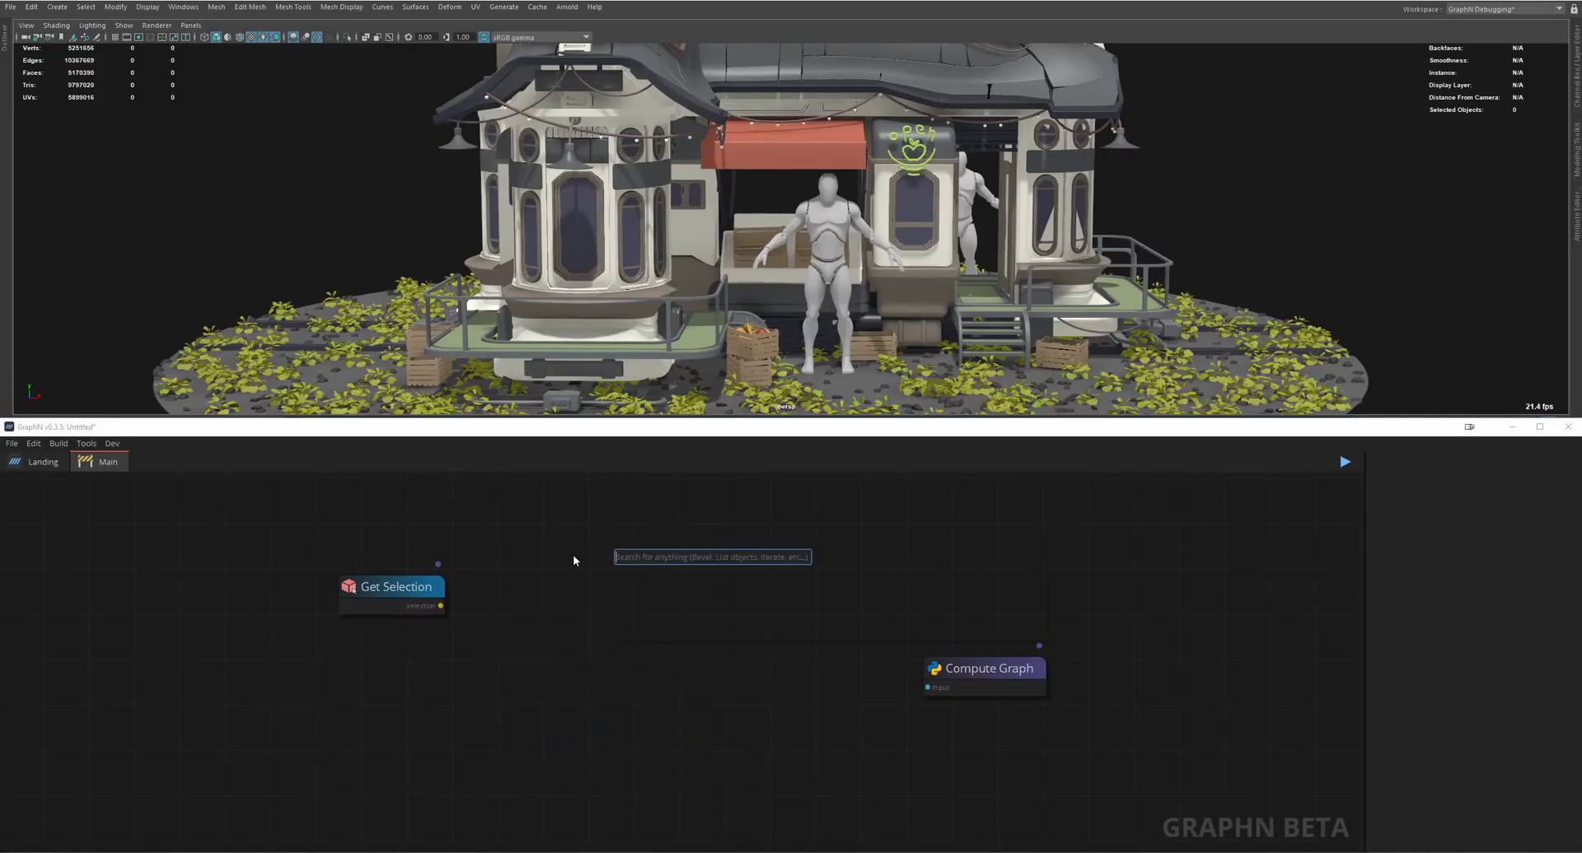
pyautogui.write('data transfer')
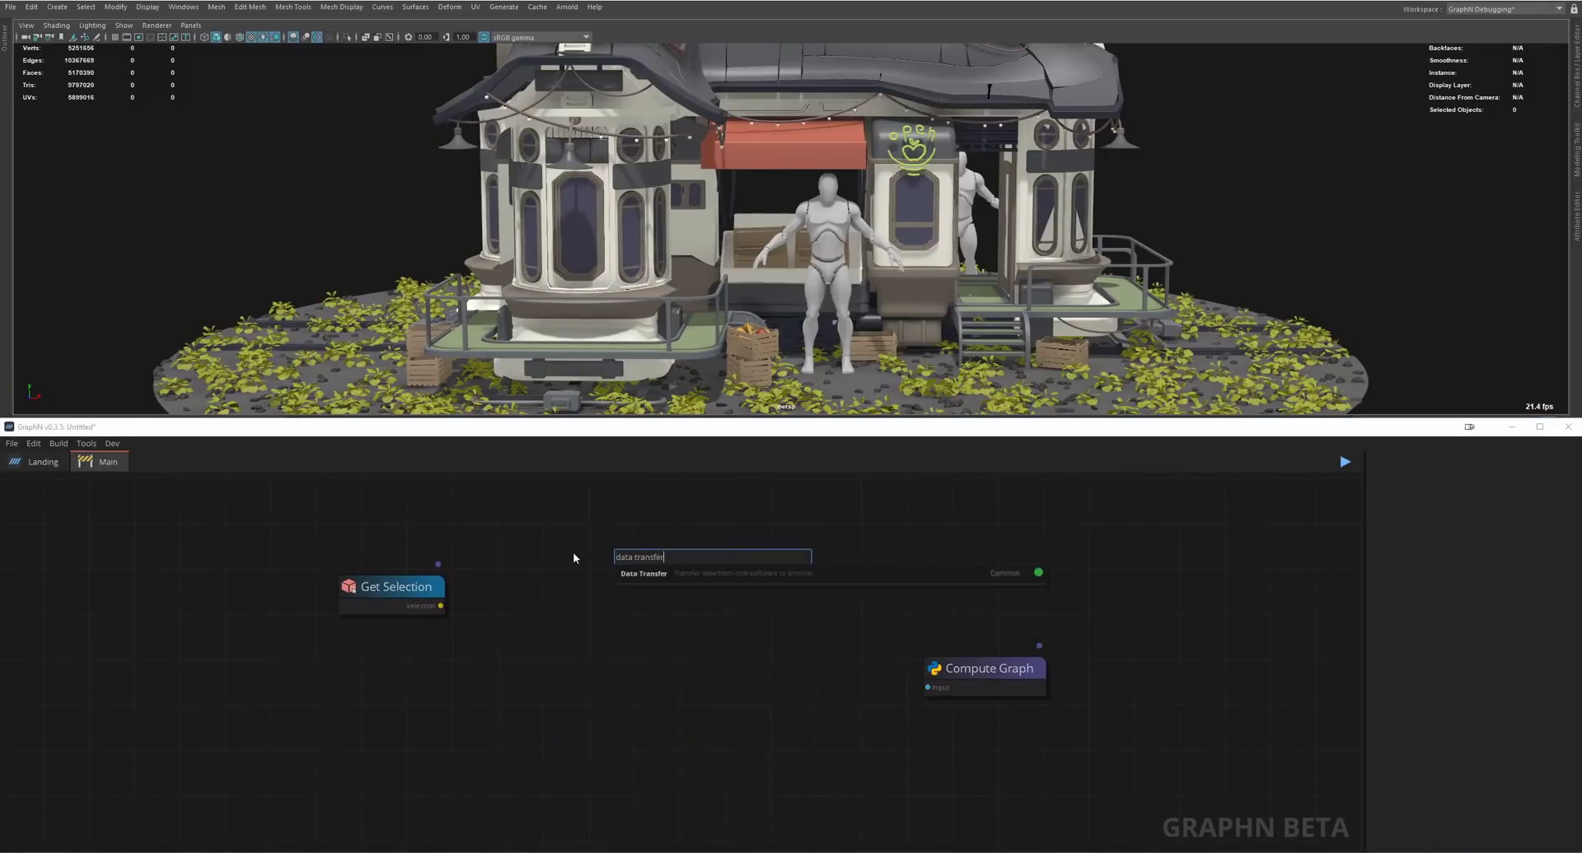
pyautogui.press('Return')
pyautogui.moveTo(647, 594); pyautogui.dragTo(773, 663)
# Add a Values node of type String and set its value to "unreal".
pyautogui.press('Tab')
pyautogui.write('value')
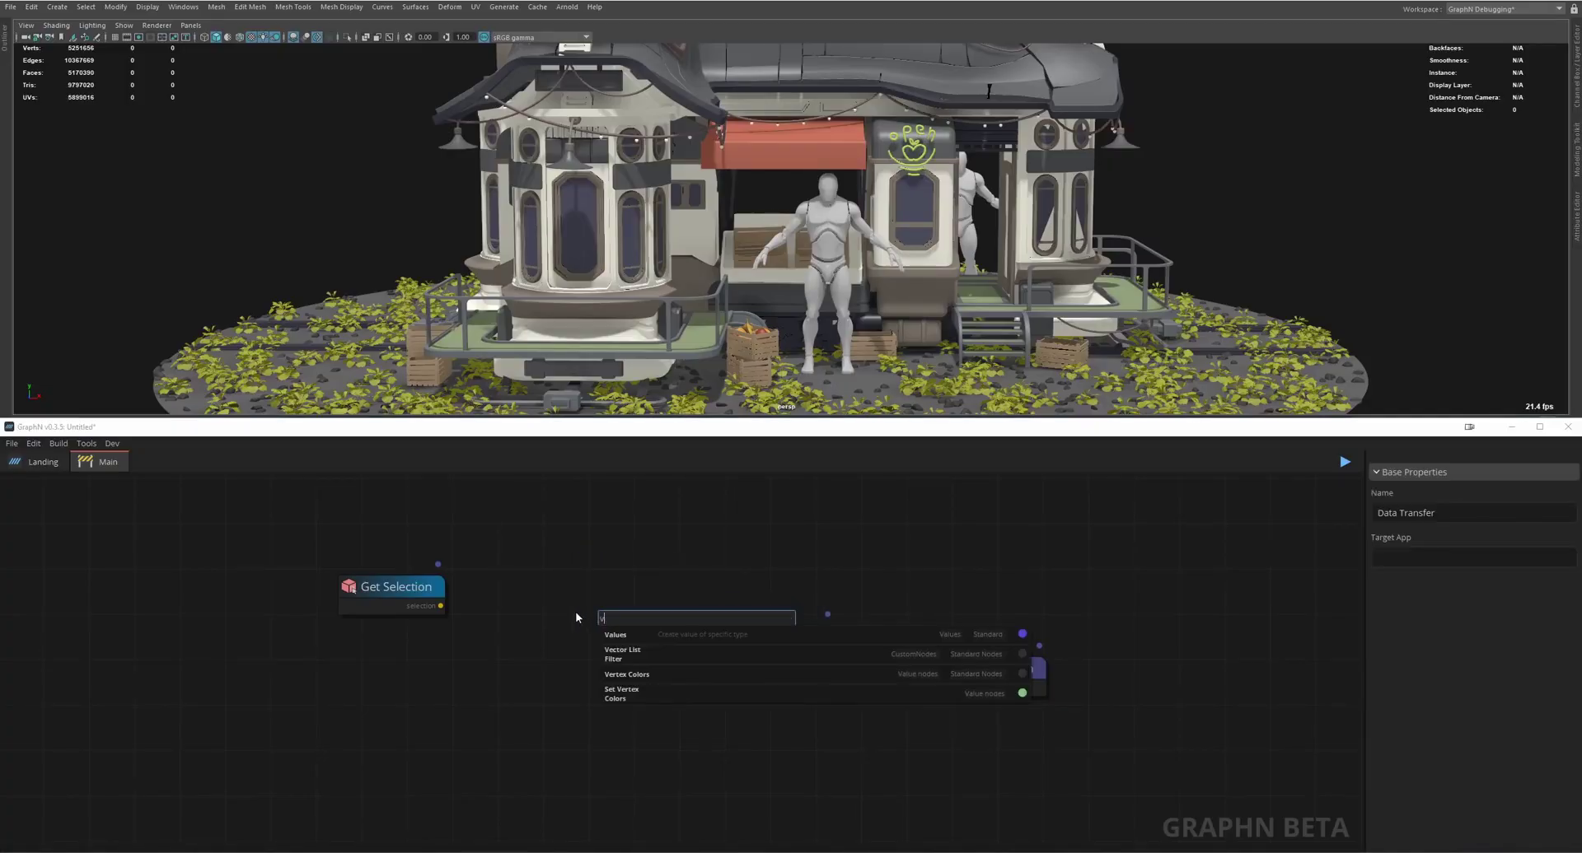
pyautogui.press('Return')
pyautogui.click(577, 614)
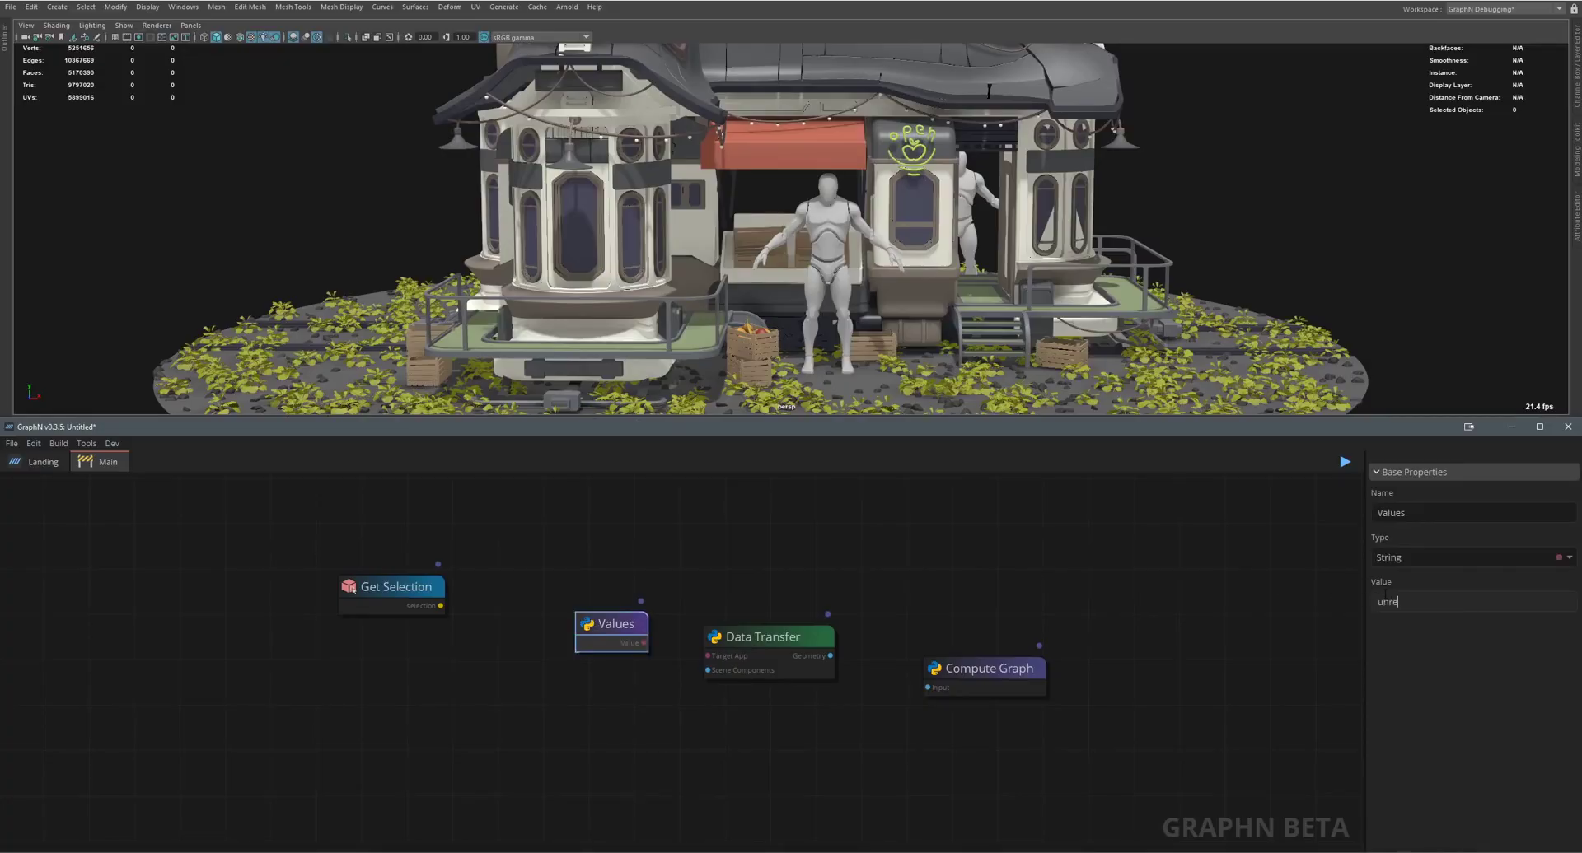
pyautogui.click(1384, 593)
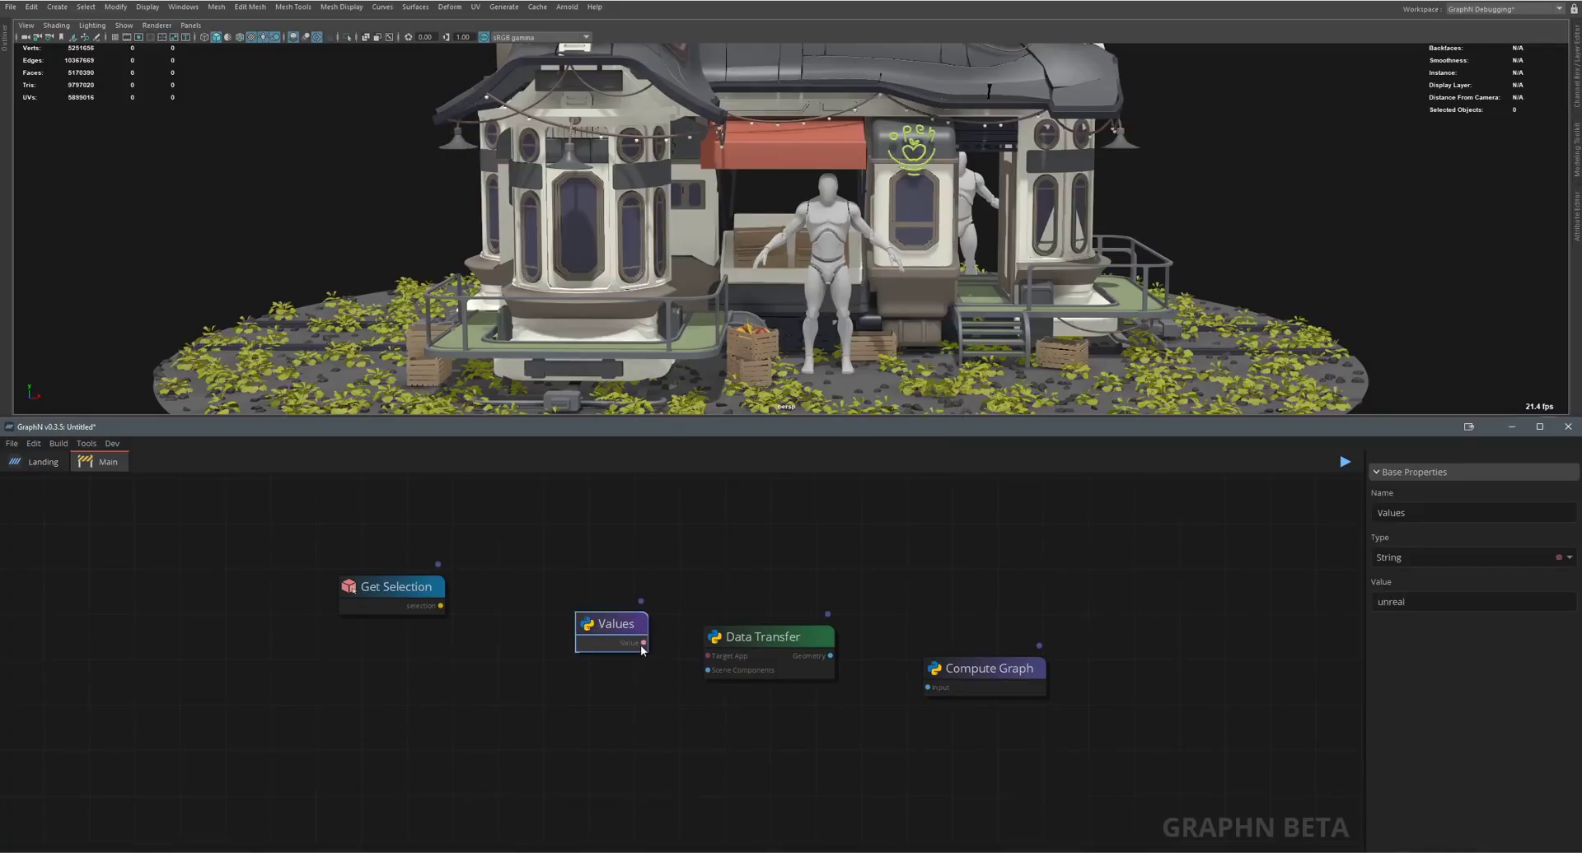
# Wire Values into Target App, Get Selection into Scene Components, and the Data Transfer Geometry output into Compute Graph.
pyautogui.moveTo(691, 631); pyautogui.dragTo(744, 660)
pyautogui.moveTo(416, 596); pyautogui.dragTo(613, 733)
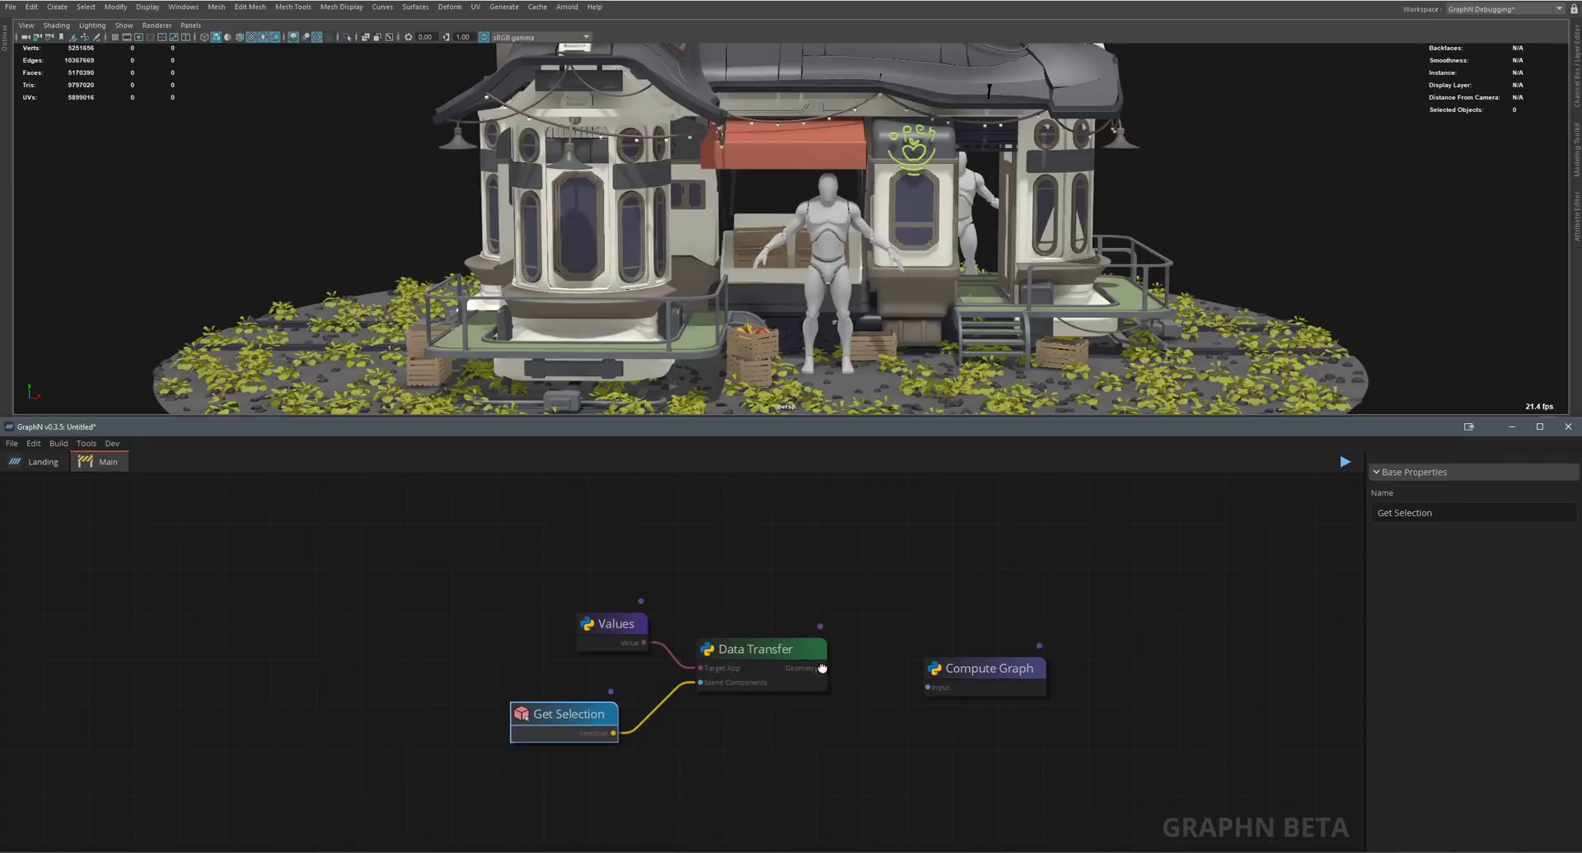
pyautogui.moveTo(926, 691); pyautogui.dragTo(927, 689)
pyautogui.moveTo(954, 680); pyautogui.dragTo(931, 694)
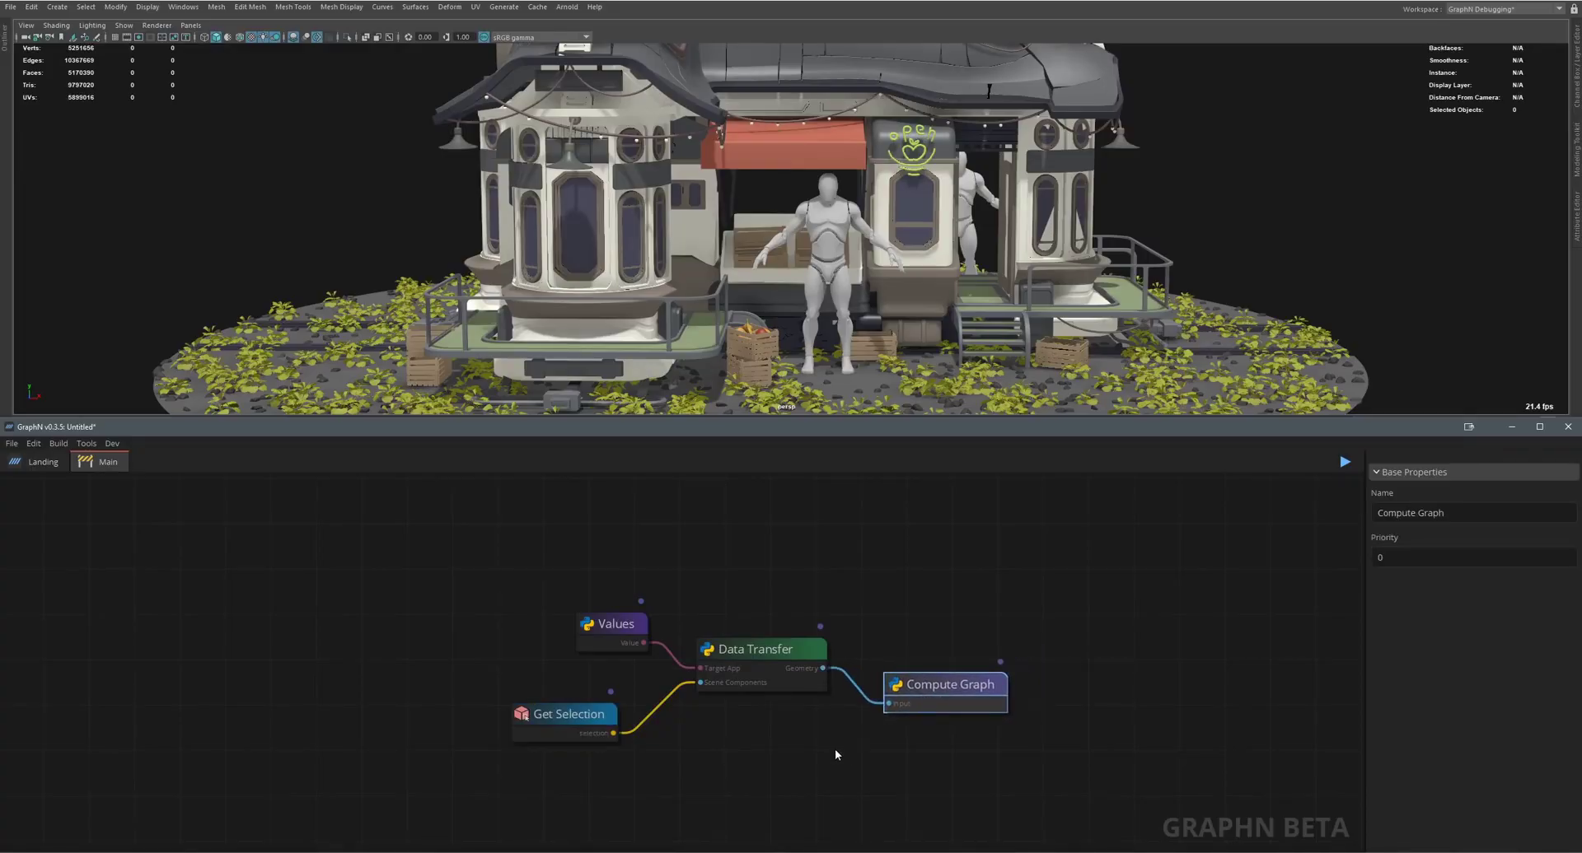
pyautogui.scroll(3, 831, 749)
pyautogui.moveTo(928, 738); pyautogui.dragTo(862, 705, button='middle')
pyautogui.moveTo(758, 723); pyautogui.dragTo(789, 769)
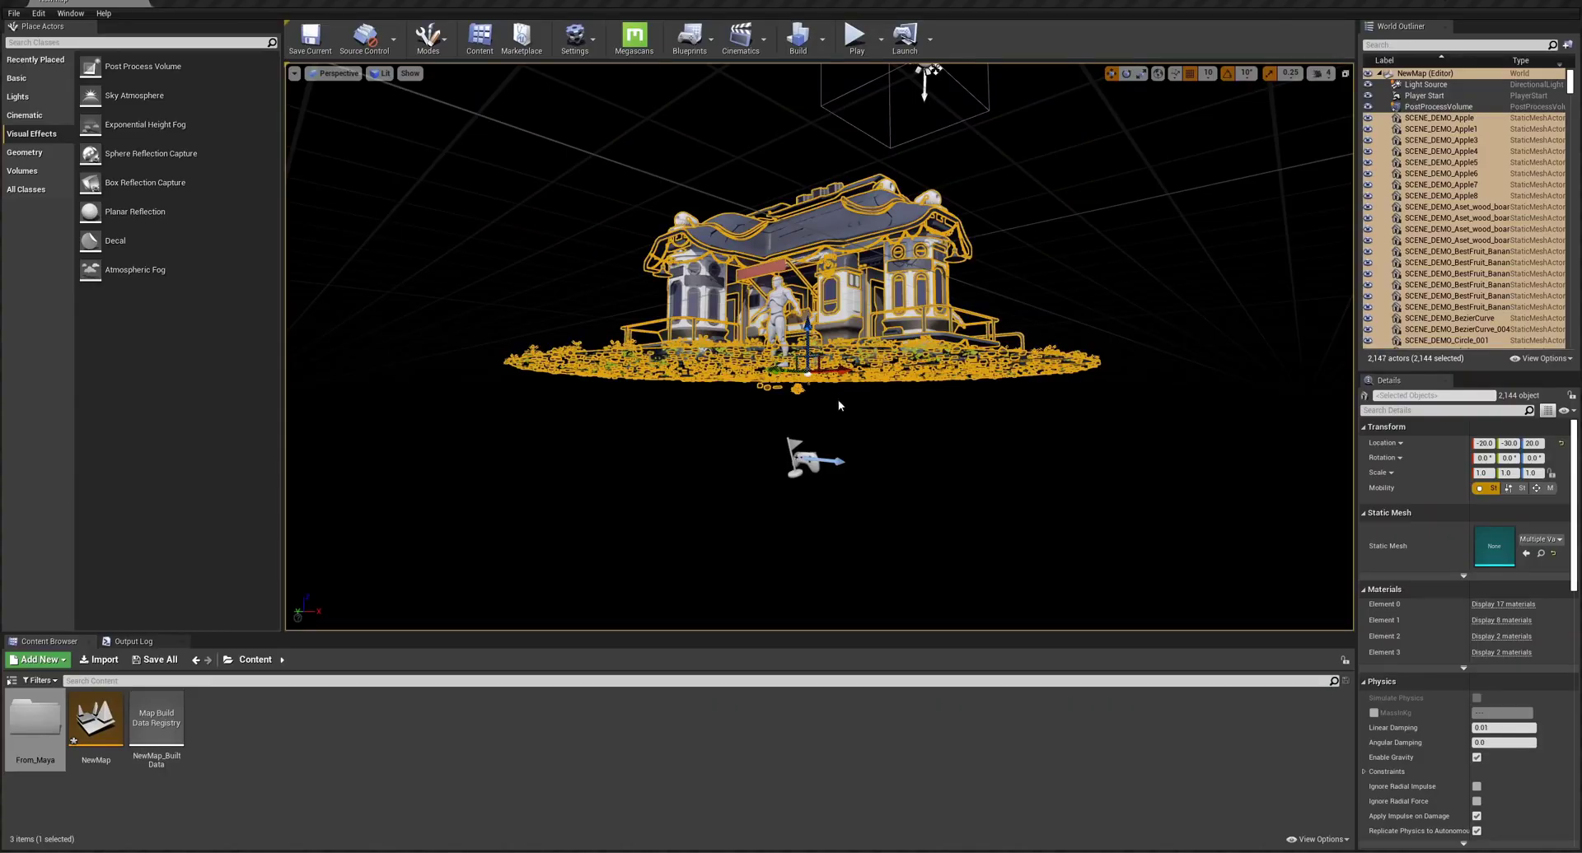
# Switch to Unreal Engine, deselect the transferred scene and examine the building, crates and scattered ground from several angles.
pyautogui.keyDown('alt'); pyautogui.moveTo(807, 330); pyautogui.dragTo(914, 405); pyautogui.keyUp('alt')
pyautogui.click(1070, 190)
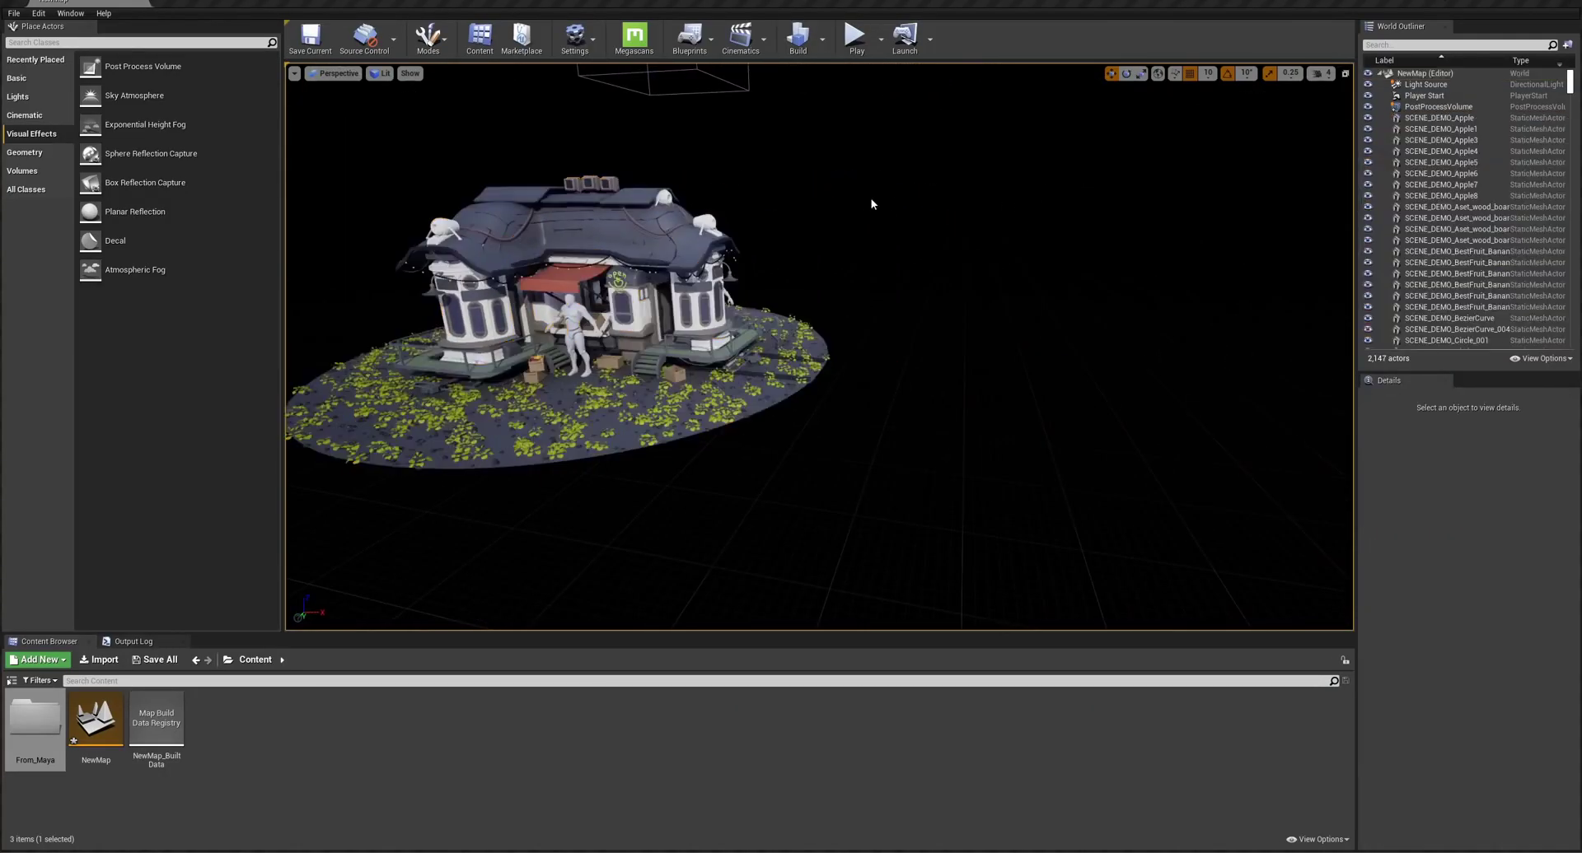
pyautogui.click(632, 228)
pyautogui.press('f')
pyautogui.press('Escape')
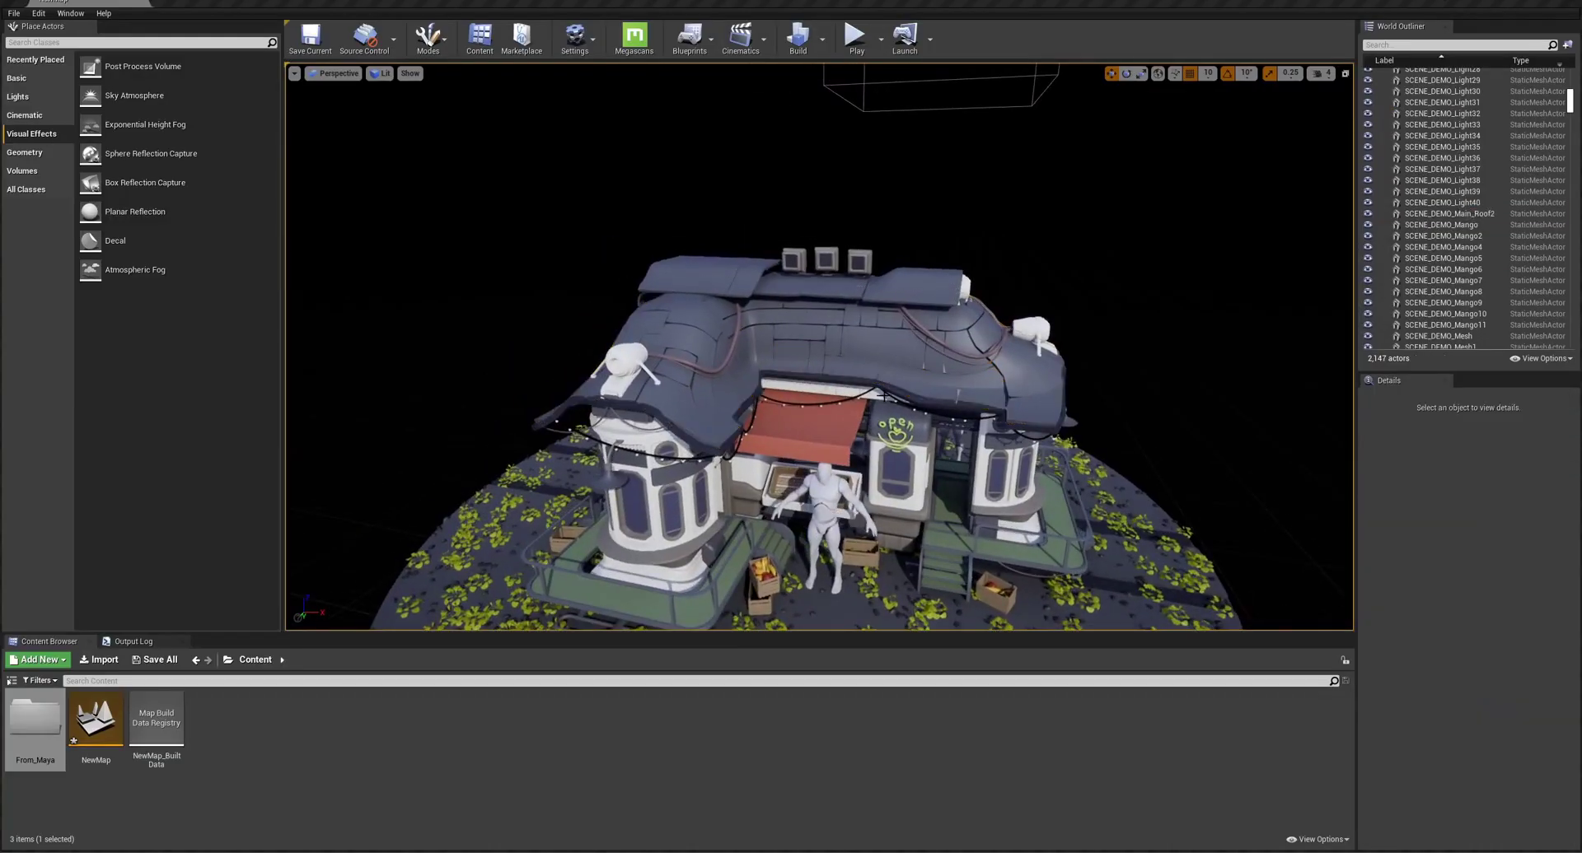
pyautogui.keyDown('alt'); pyautogui.moveTo(883, 396); pyautogui.dragTo(880, 284, button='middle'); pyautogui.keyUp('alt')
pyautogui.keyDown('alt'); pyautogui.moveTo(879, 396); pyautogui.dragTo(863, 330); pyautogui.keyUp('alt')
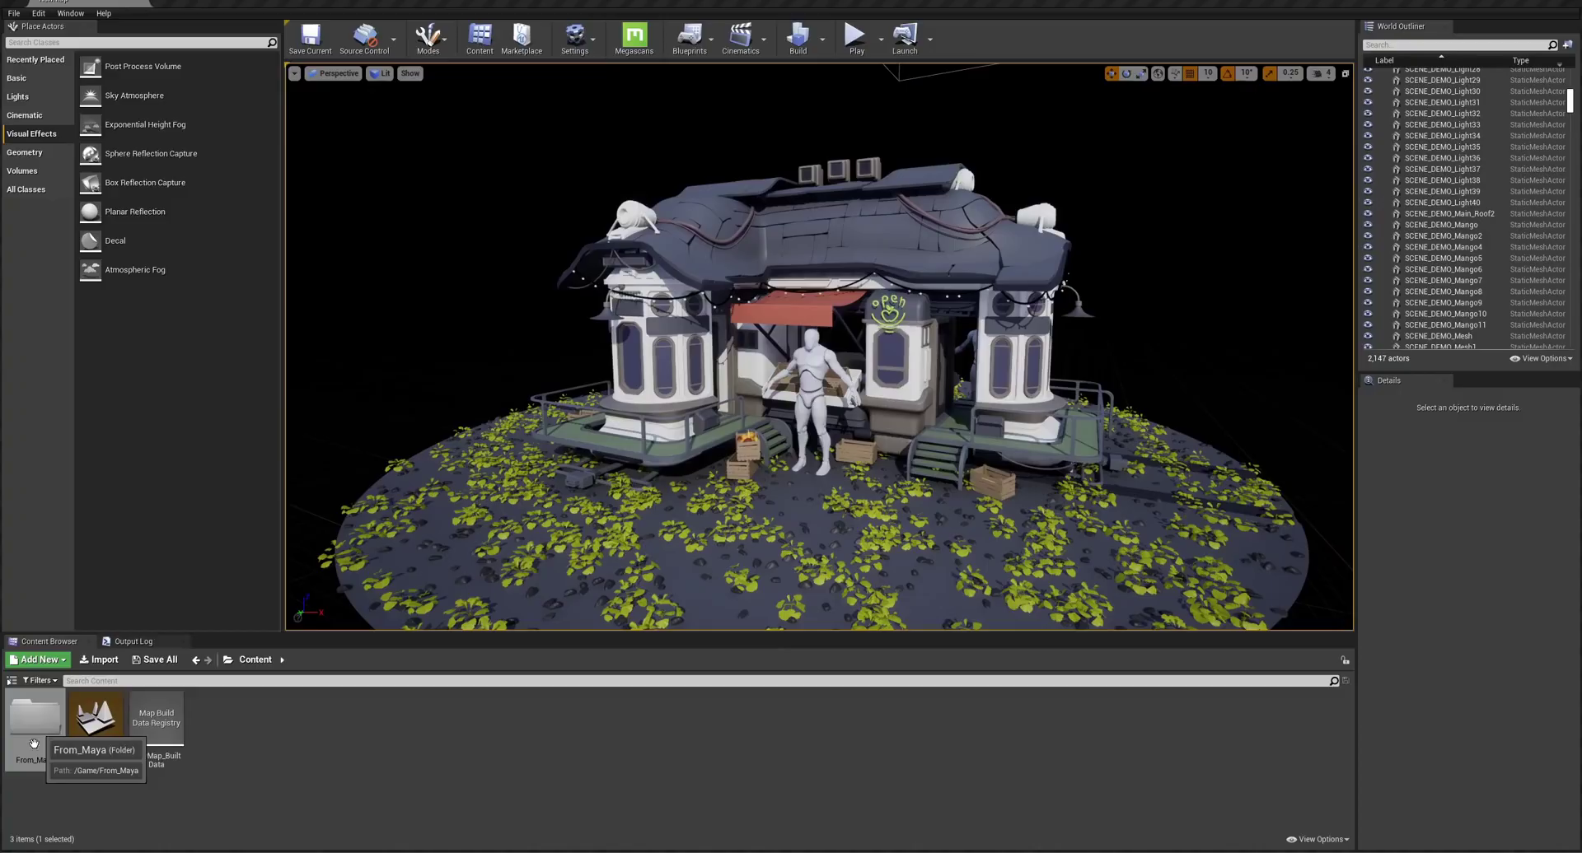
pyautogui.moveTo(914, 363)
pyautogui.keyDown('alt'); pyautogui.mouseDown()
pyautogui.moveTo(881, 342)
pyautogui.moveTo(1079, 403)
pyautogui.moveTo(1062, 444)
pyautogui.moveTo(980, 462)
pyautogui.moveTo(902, 359)
pyautogui.mouseUp(); pyautogui.keyUp('alt')
pyautogui.keyDown('alt'); pyautogui.moveTo(902, 359); pyautogui.dragTo(992, 373, button='right'); pyautogui.keyUp('alt')
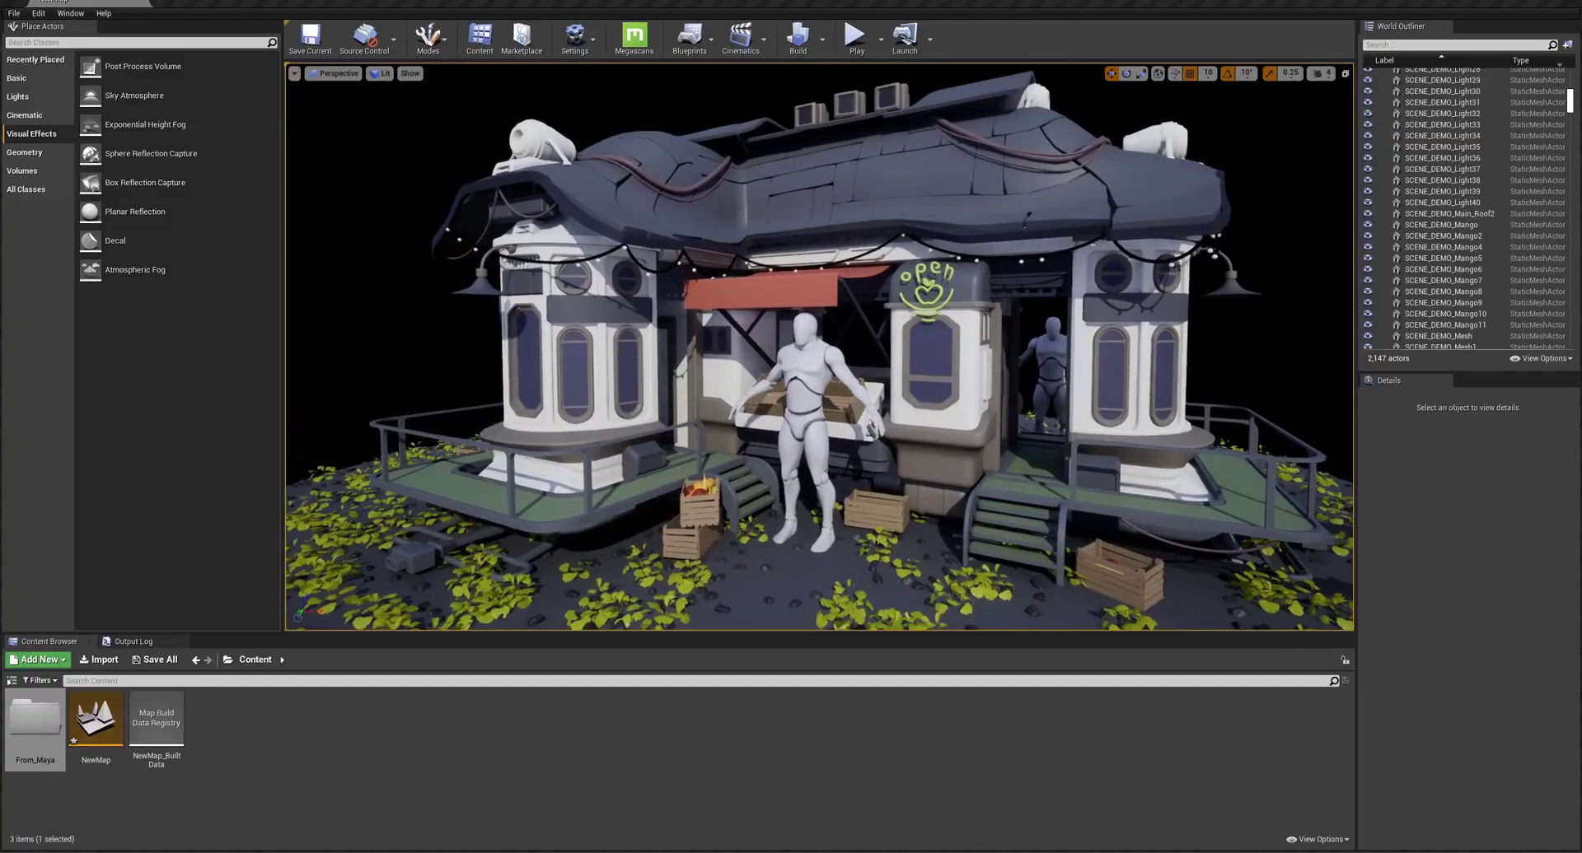
pyautogui.keyDown('alt'); pyautogui.moveTo(993, 372); pyautogui.dragTo(853, 356); pyautogui.keyUp('alt')
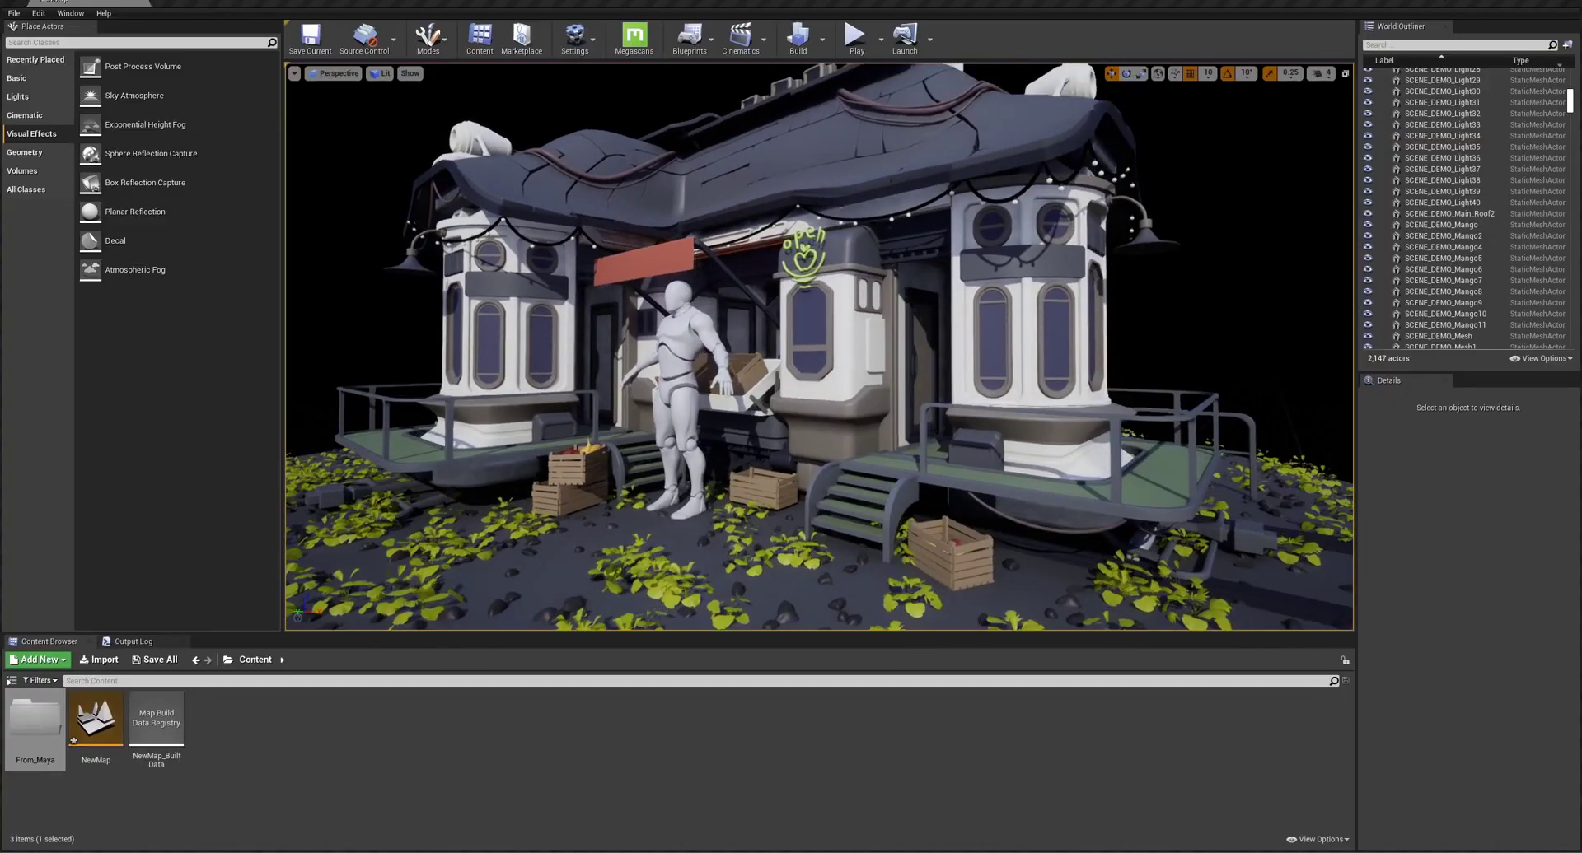
pyautogui.keyDown('alt'); pyautogui.moveTo(781, 410); pyautogui.dragTo(773, 423); pyautogui.keyUp('alt')
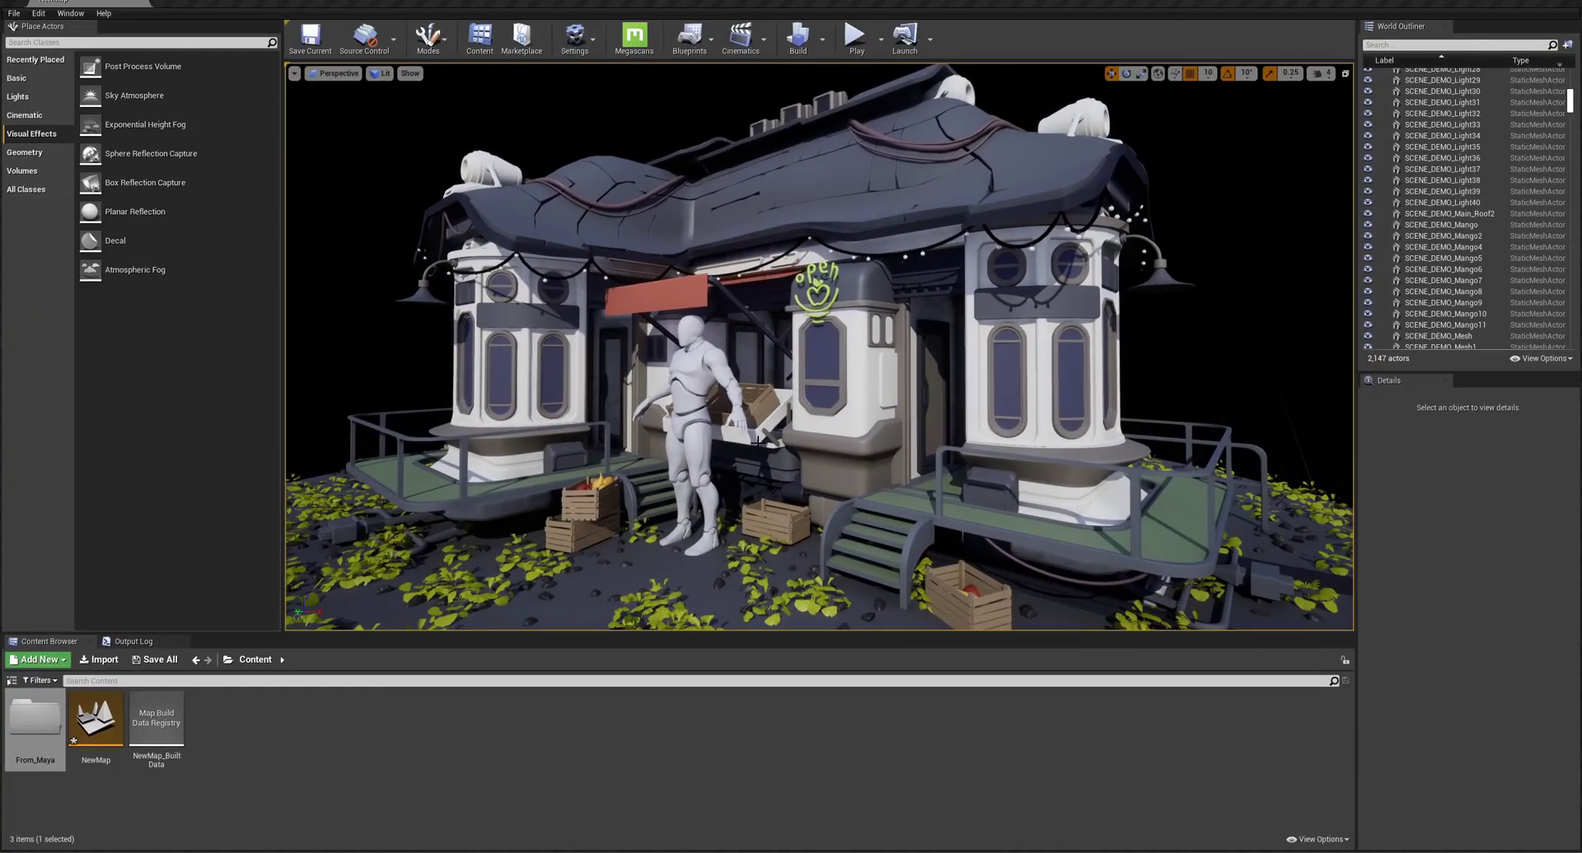